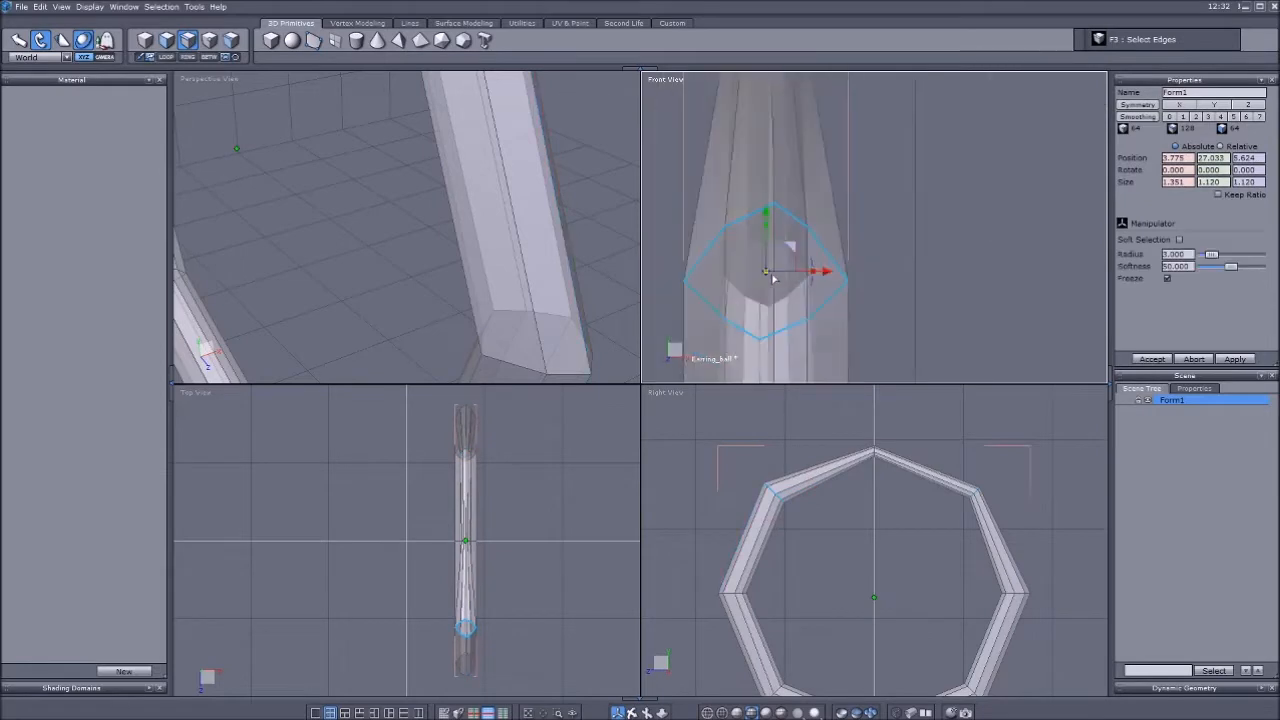
- Return to whole-object selection on the ring and save the scene
scroll(886, 491, "up", 1)
scroll(886, 491, "down", 3)
left_click(147, 44)
scroll(470, 200, "down", 3)
key("ctrl+s")
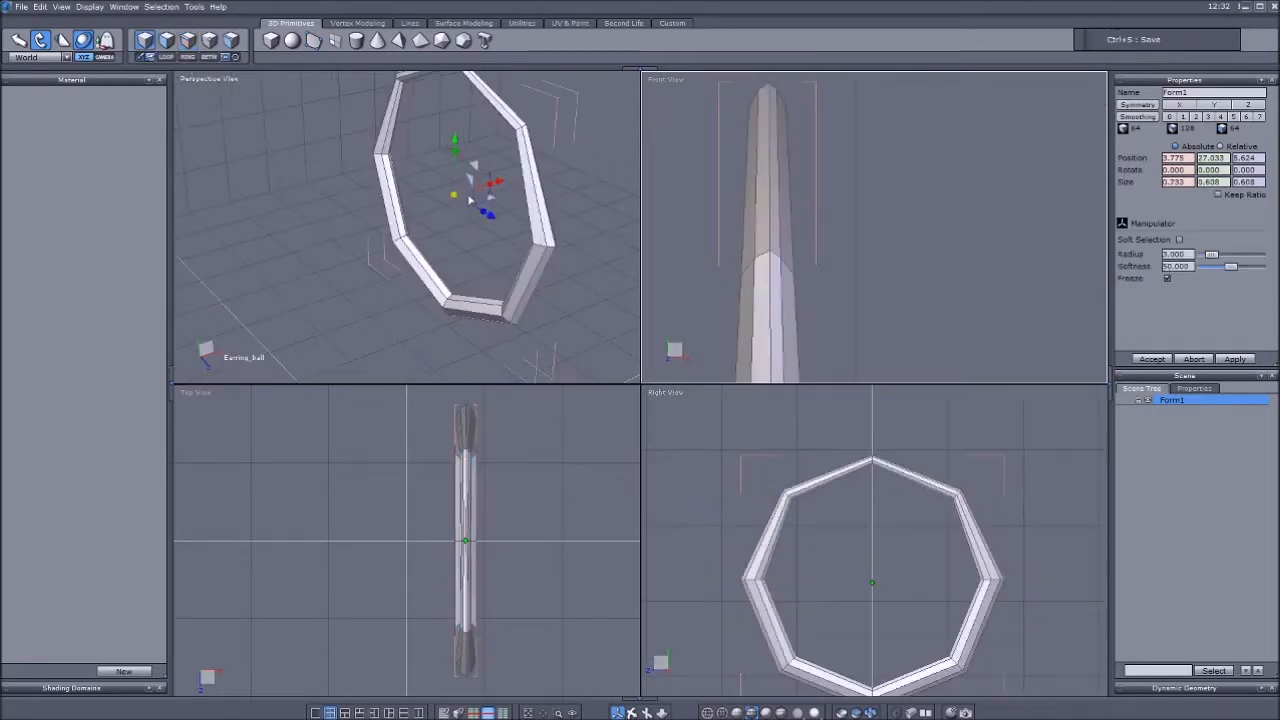
- Undo the scaling of the ring's edge loops
key("ctrl+z")
key("ctrl+z")
key("ctrl+z")
key("ctrl+z")
key("ctrl+z")
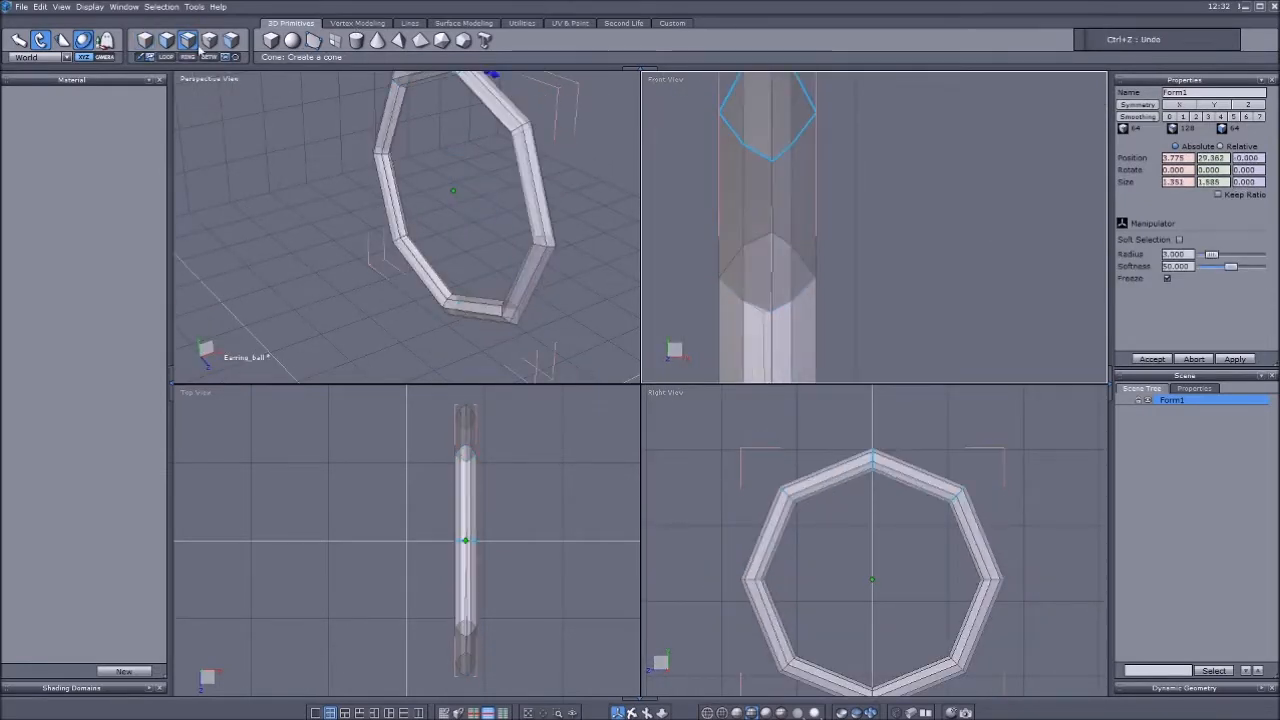
key("ctrl+v")
middle_click_drag(511, 217, 503, 272)
mouse_move(498, 126)
left_mouse_down()
mouse_move(480, 122)
mouse_move(478, 139)
left_mouse_up()
key("Delete")
- Duplicate the ring, scale the copy down to a small ring and place it beside the large one
left_click(1201, 400)
key("ctrl+c")
key("ctrl+v")
left_click_drag(502, 232, 392, 262)
left_click_drag(344, 230, 305, 330)
- Taper the top of the large ring by narrowing its upper edge loops
left_click(1172, 400)
key("F3")
left_click(381, 121)
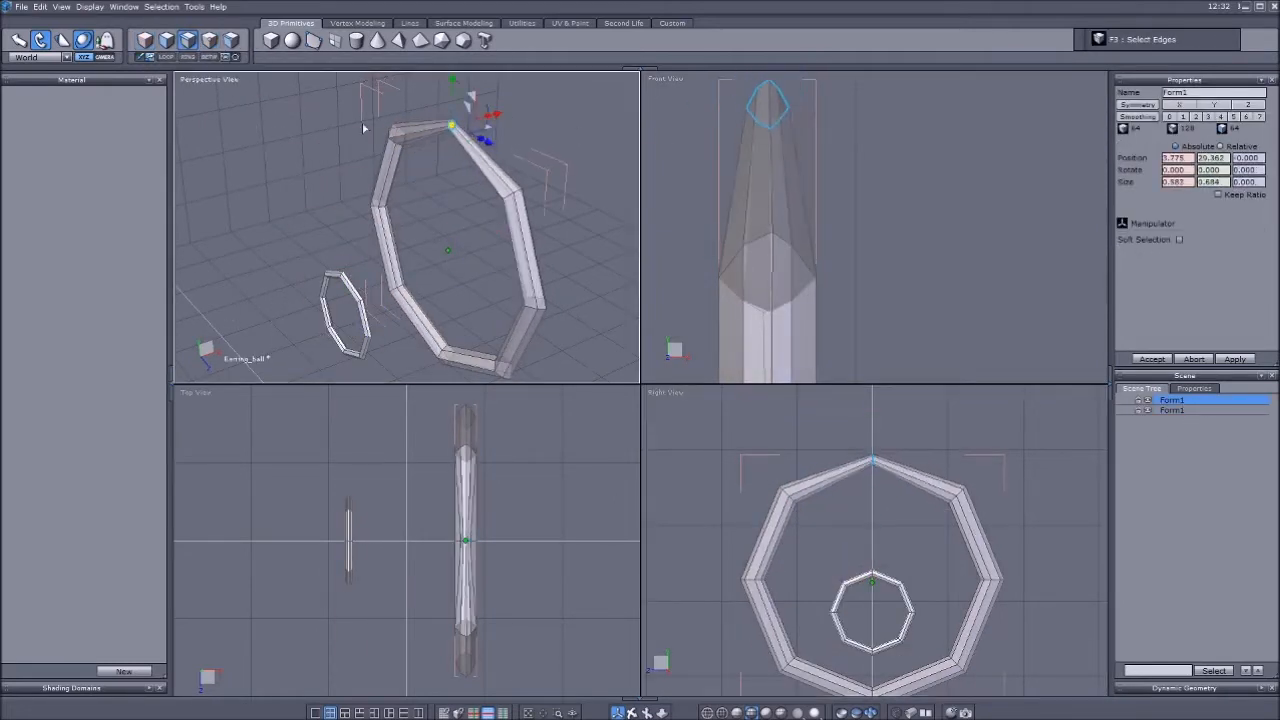
left_click(395, 133)
- Move the small ring below the large ring and rotate it 90° about Y, perpendicular to the large ring
left_click(1172, 410)
middle_click_drag(908, 554, 865, 461)
left_click_drag(829, 460, 829, 569)
middle_click_drag(418, 282, 410, 213)
left_click_drag(376, 568, 398, 545)
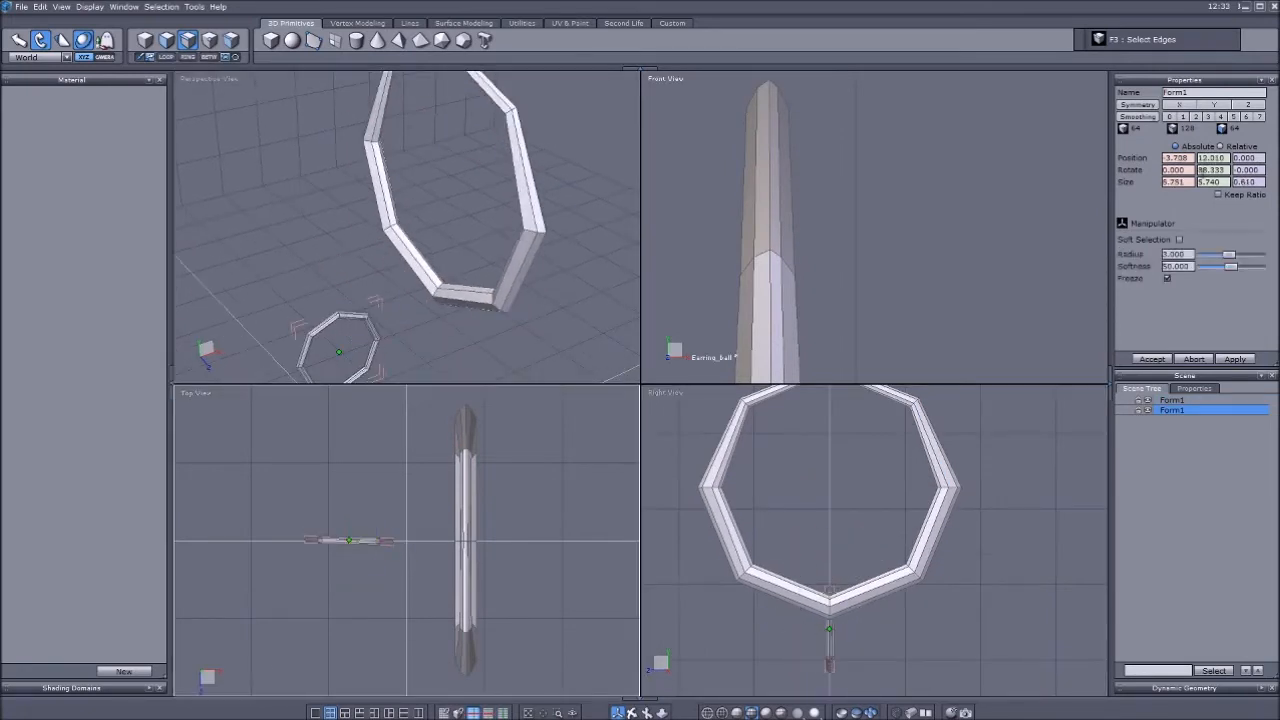
scroll(850, 260, "down", 5)
- Centre both rings by setting the X position of each to 0
left_click(1172, 400)
double_click(1177, 158)
type("0")
key("Return")
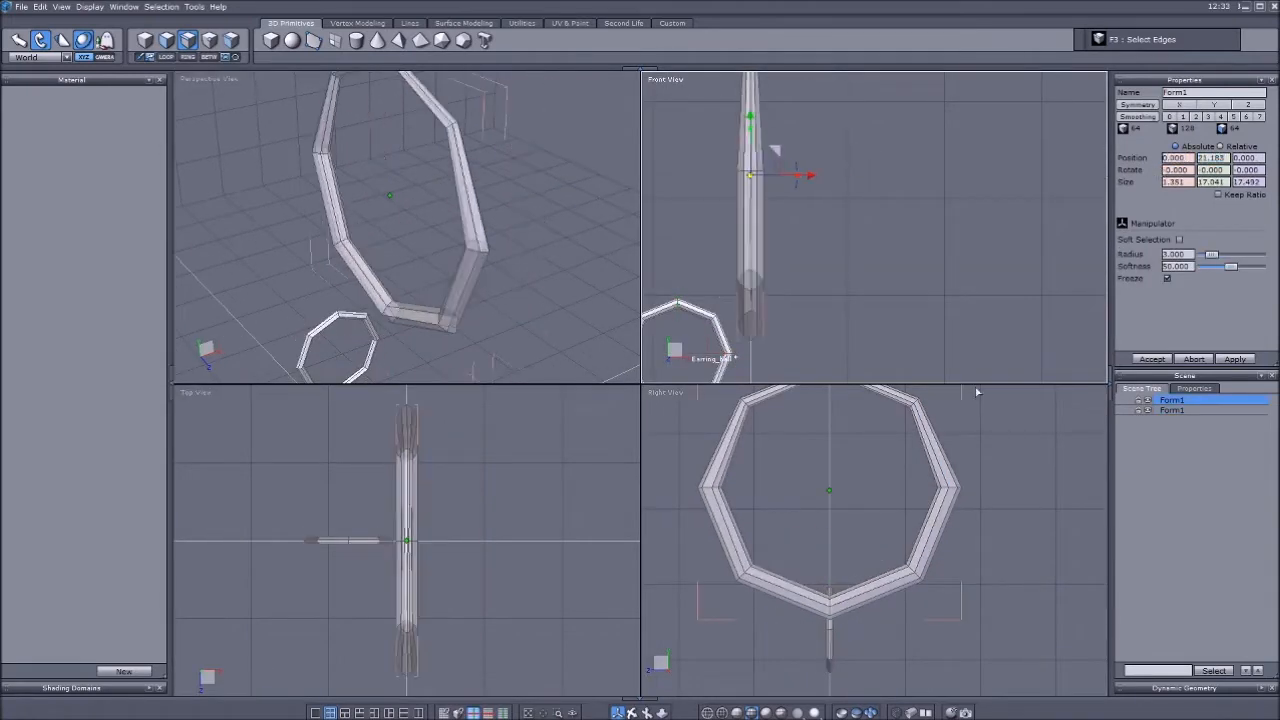
left_click(1172, 410)
double_click(1177, 158)
type("0")
- Adjust the small ring's height so that it hooks through the bottom of the large ring
scroll(830, 600, "up", 3)
scroll(404, 325, "up", 5)
middle_click_drag(404, 325, 405, 250)
key("F1")
left_click_drag(405, 221, 405, 224)
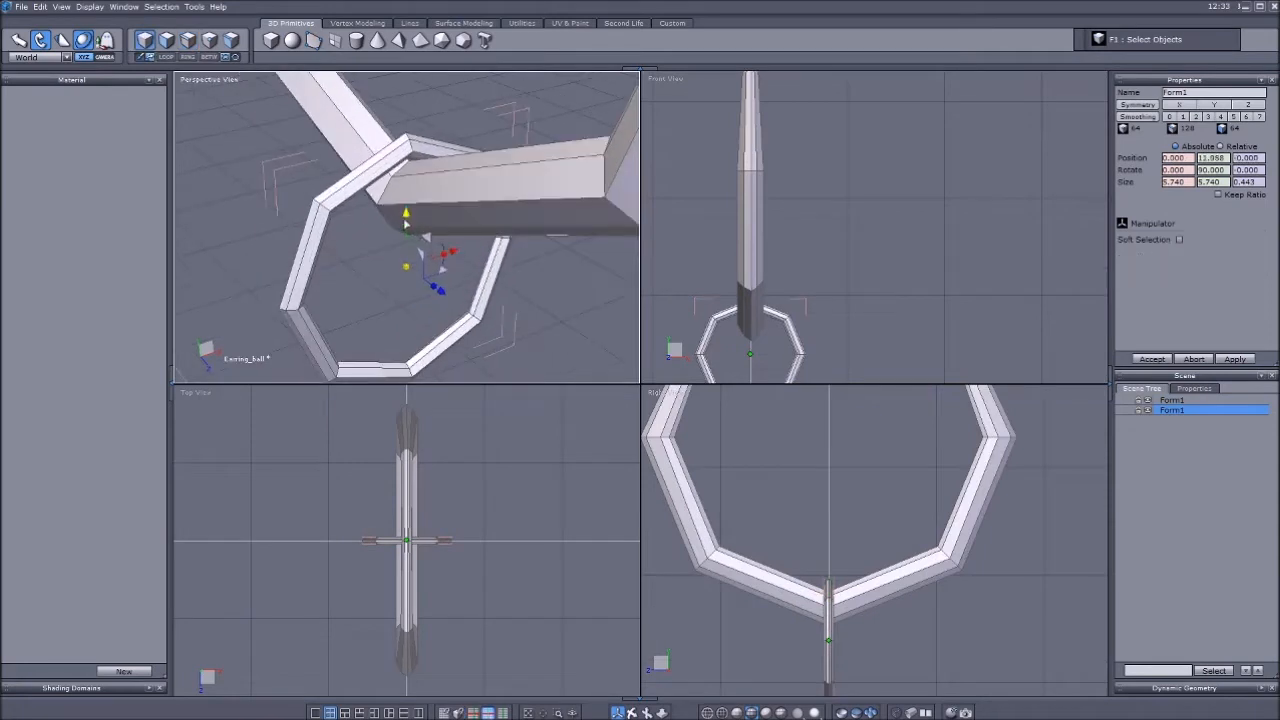
- Add edges beside the small ring's lowest corner and extrude the bottom faces between them downward
middle_click_drag(805, 478, 818, 337)
scroll(818, 337, "up", 5)
key("F3")
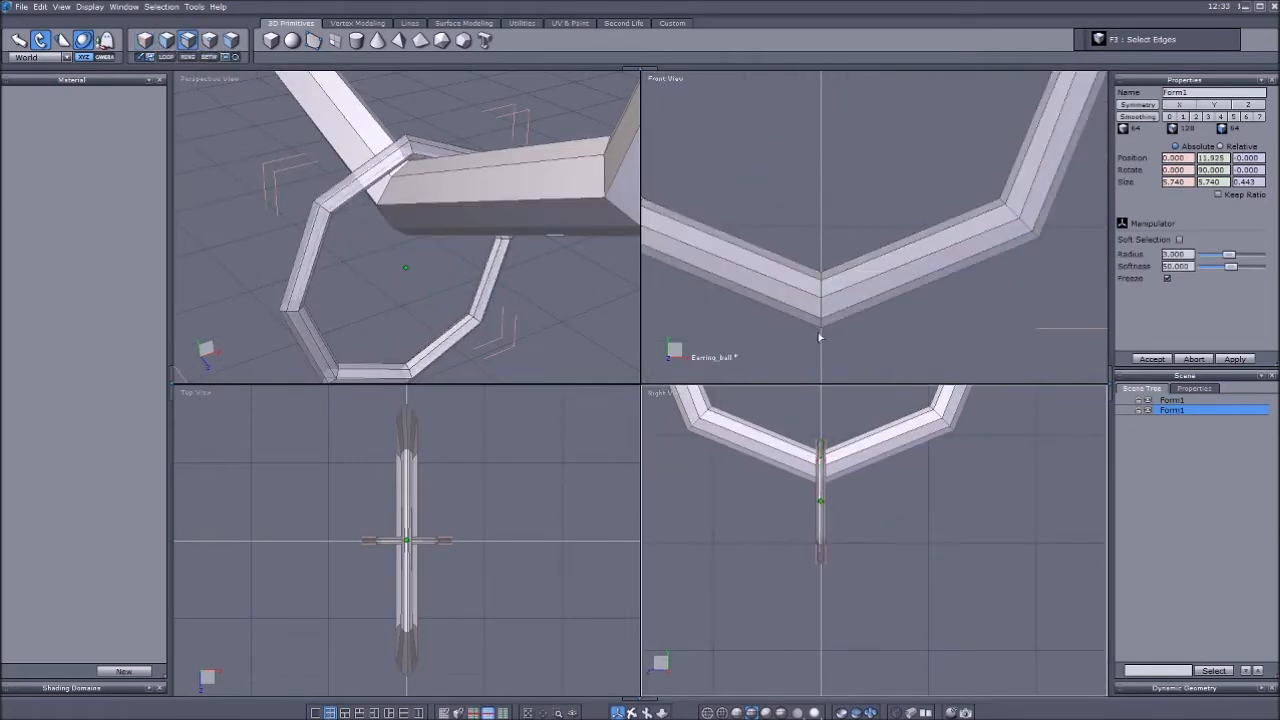
middle_click_drag(855, 376, 853, 336)
scroll(828, 571, "up", 5)
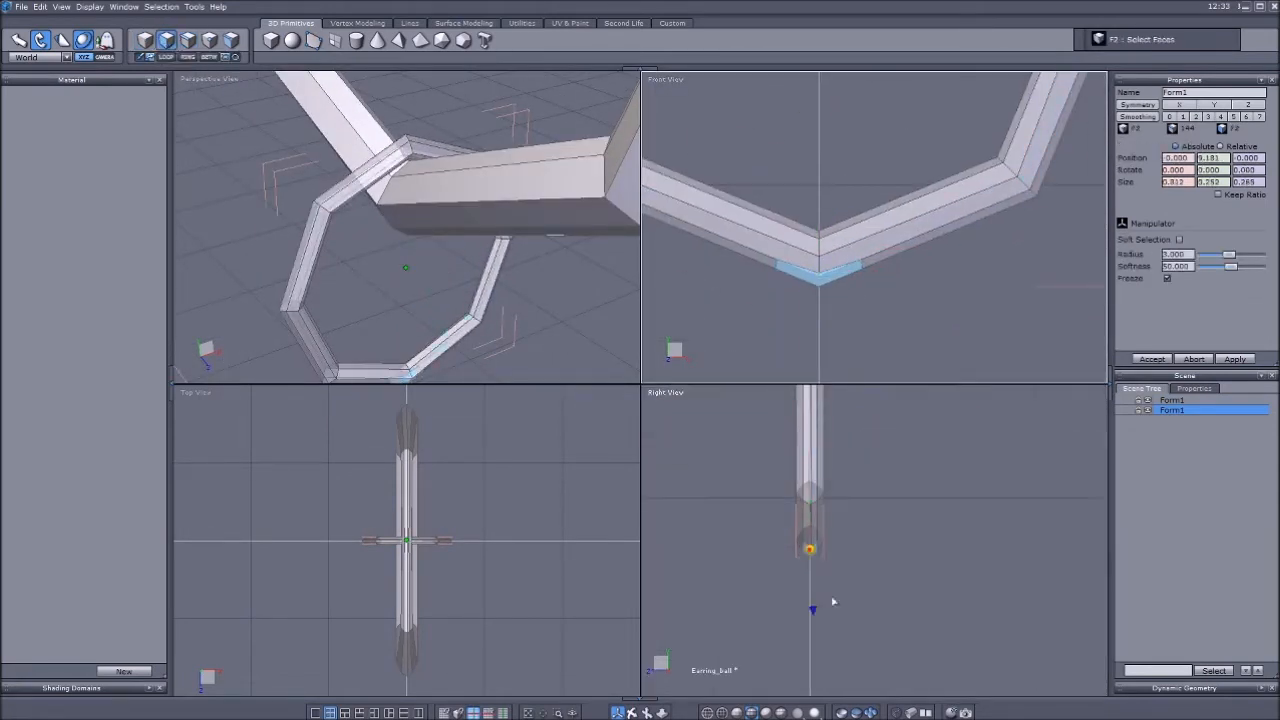
left_click_drag(811, 608, 813, 642, "ctrl")
scroll(843, 248, "down", 5)
scroll(849, 546, "up", 5)
- Flatten the extruded bottom faces of the small ring into one level plane
left_click_drag(767, 543, 760, 543)
scroll(845, 540, "down", 5)
scroll(855, 300, "up", 5)
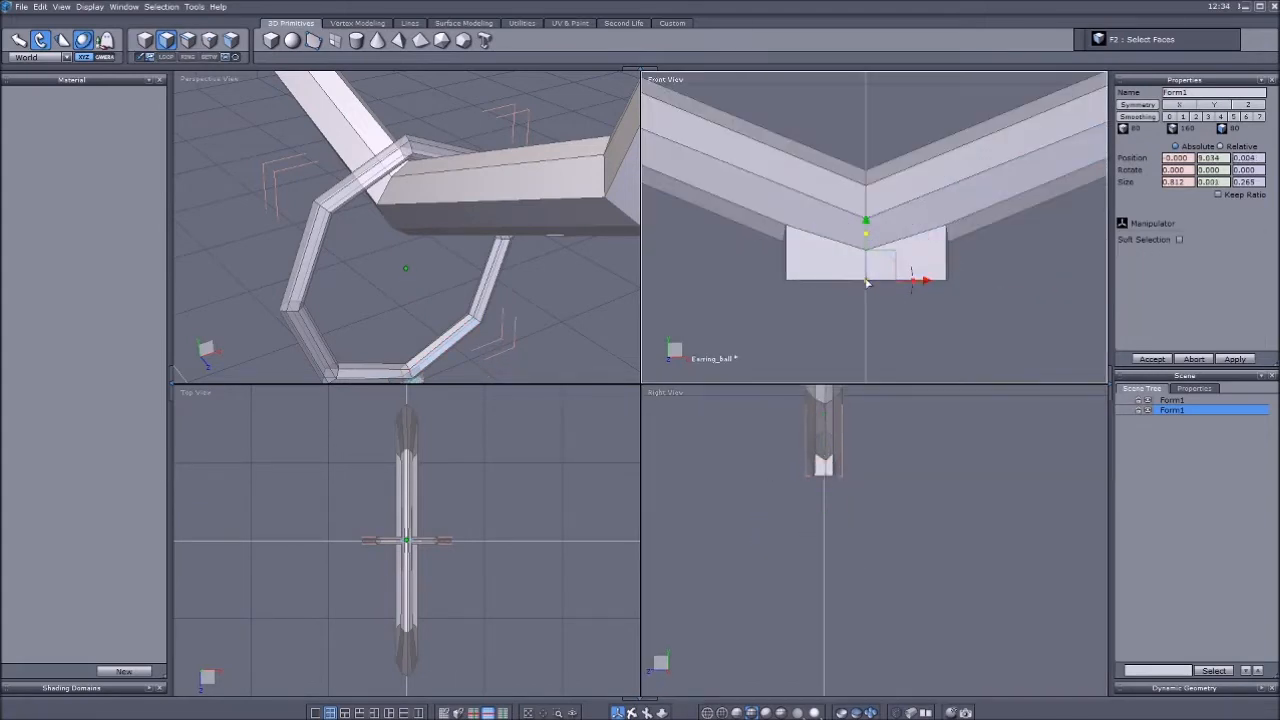
scroll(867, 285, "up", 5)
scroll(870, 294, "down", 5)
scroll(860, 280, "up", 3)
scroll(838, 492, "up", 3)
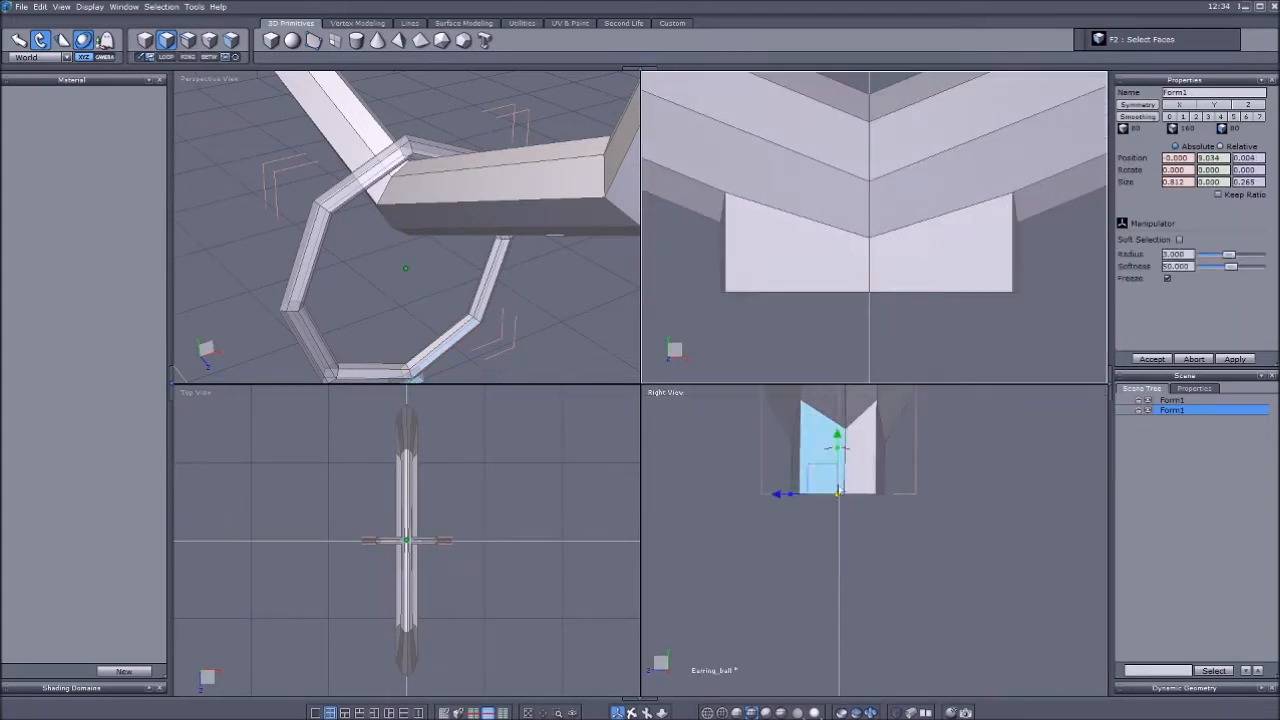
- Extrude the flattened bottom faces downward twice more to form a straight stem under the small ring
scroll(926, 546, "down", 4)
left_click_drag(882, 582, 880, 668, "ctrl")
scroll(883, 574, "down", 2)
left_click_drag(883, 574, 883, 652, "ctrl")
scroll(893, 225, "down", 7)
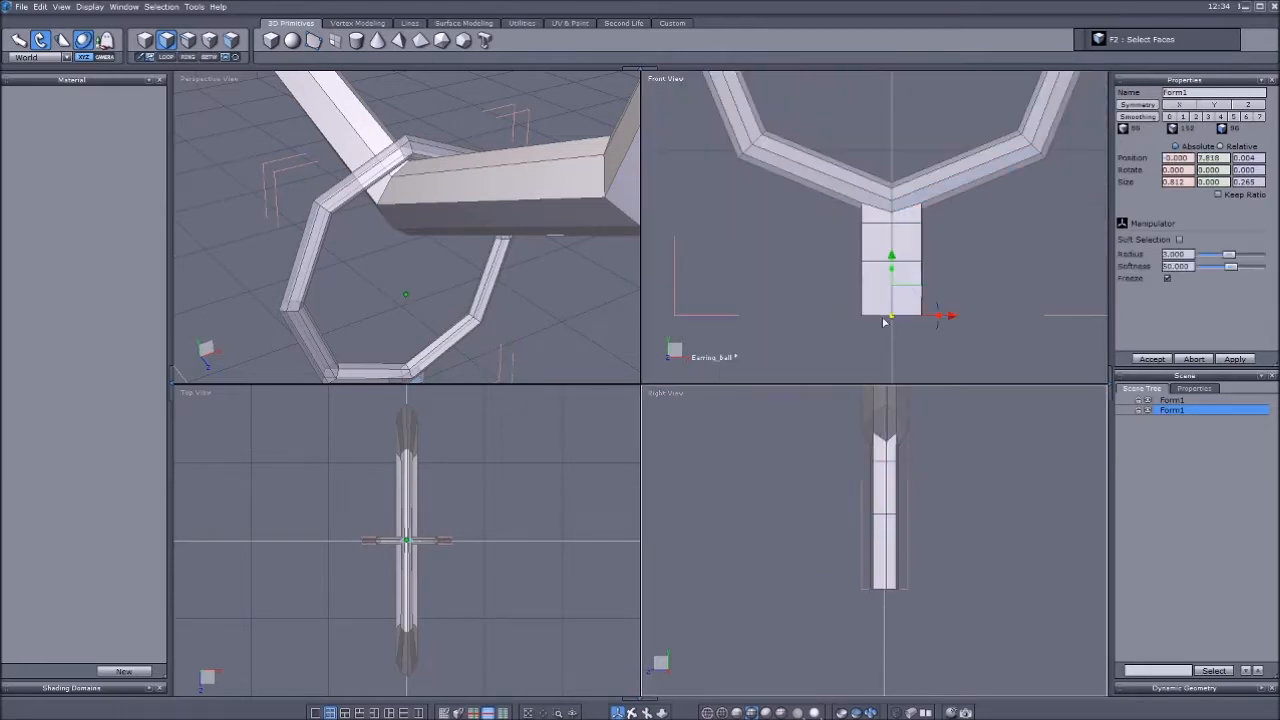
- Narrow the stem to about 0.46 wide and adjust the edges where it meets the small ring
scroll(860, 365, "up", 2)
scroll(889, 575, "up", 2)
key("c")
scroll(425, 257, "down", 4)
left_click_drag(836, 145, 960, 246)
left_click_drag(959, 201, 943, 207)
key("F3")
scroll(899, 131, "up", 3)
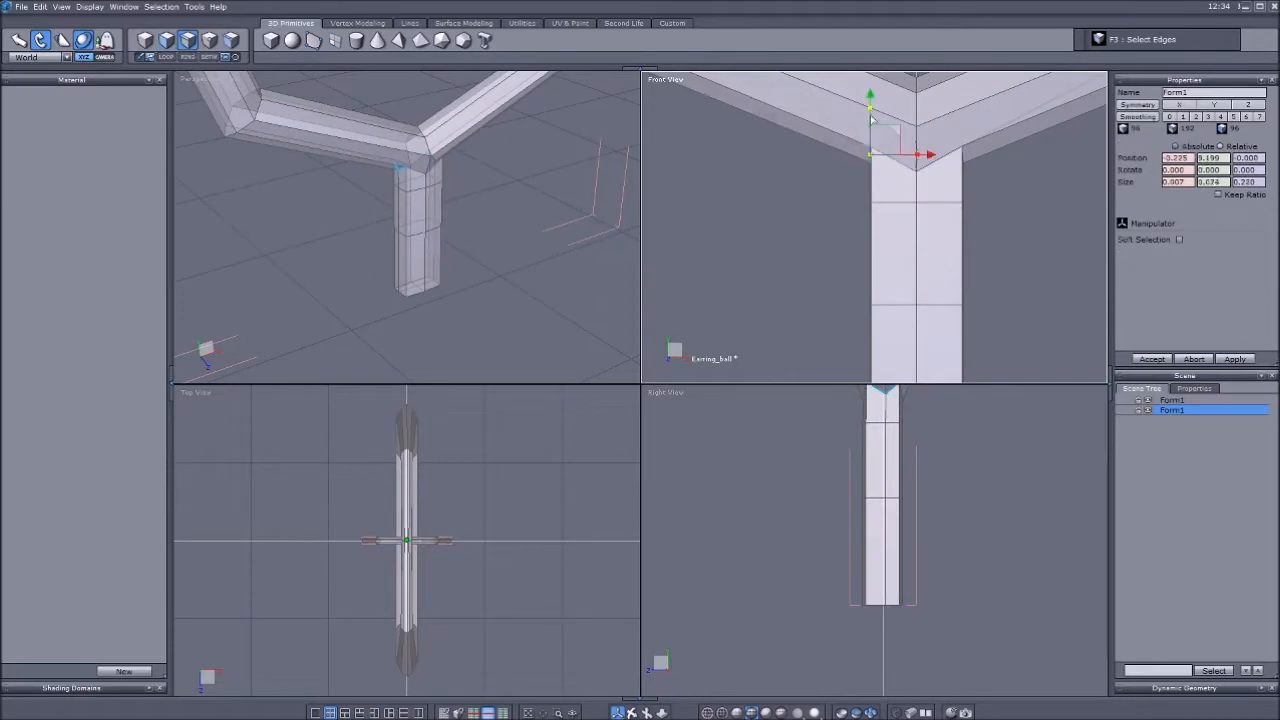
scroll(966, 103, "down", 5)
left_click(771, 240)
- Extrude the stem's bottom faces down by about 0.05 to form a thin end section
left_click(166, 40)
left_click_drag(836, 588, 932, 630)
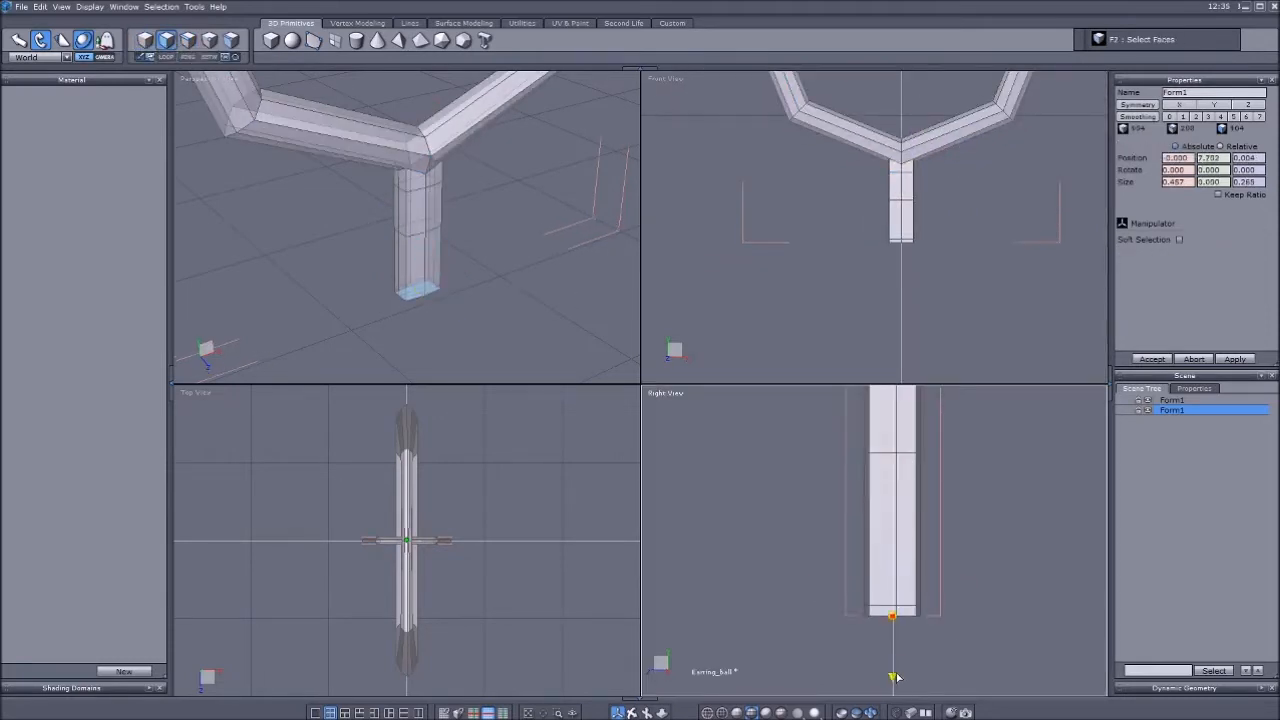
scroll(415, 298, "up", 4)
left_click(320, 270)
left_click(166, 40)
- Extrude all four sides of the thin end section outward into flanges, forming a cross-shaped base
left_click_drag(828, 560, 940, 640)
left_click_drag(423, 209, 423, 228, "ctrl")
left_click_drag(422, 280, 440, 272)
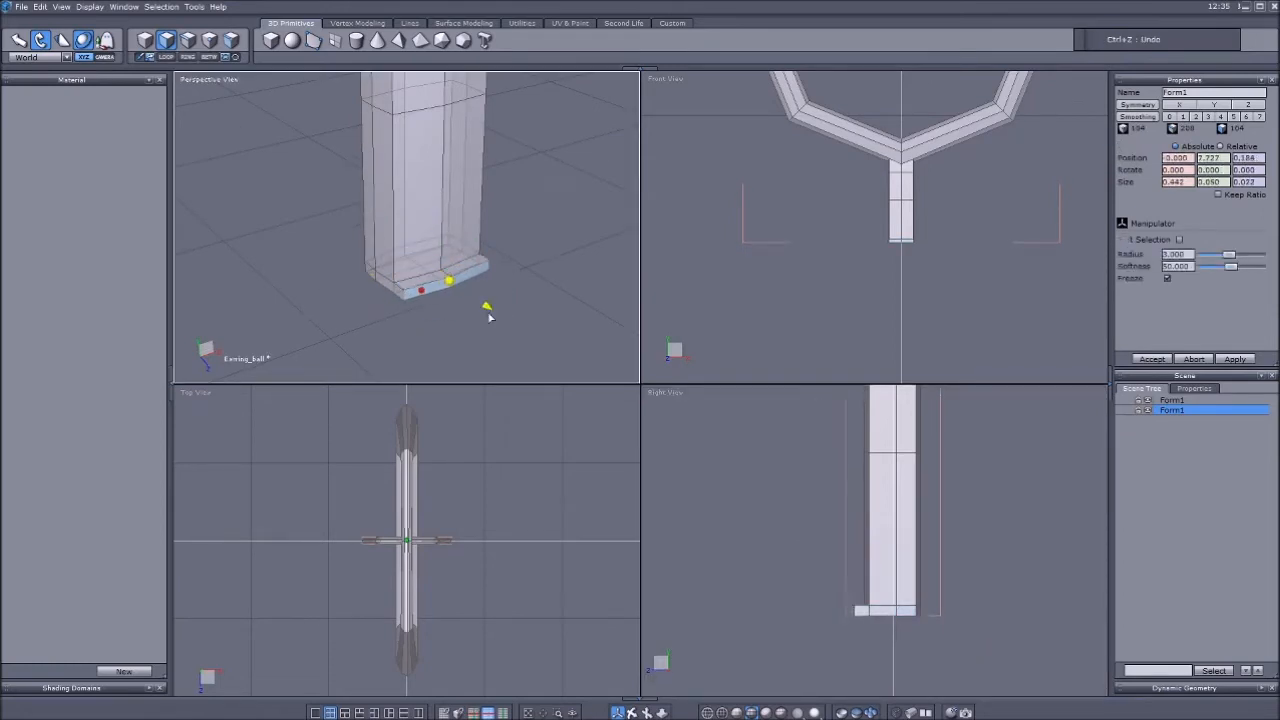
right_click_drag(297, 312, 393, 312)
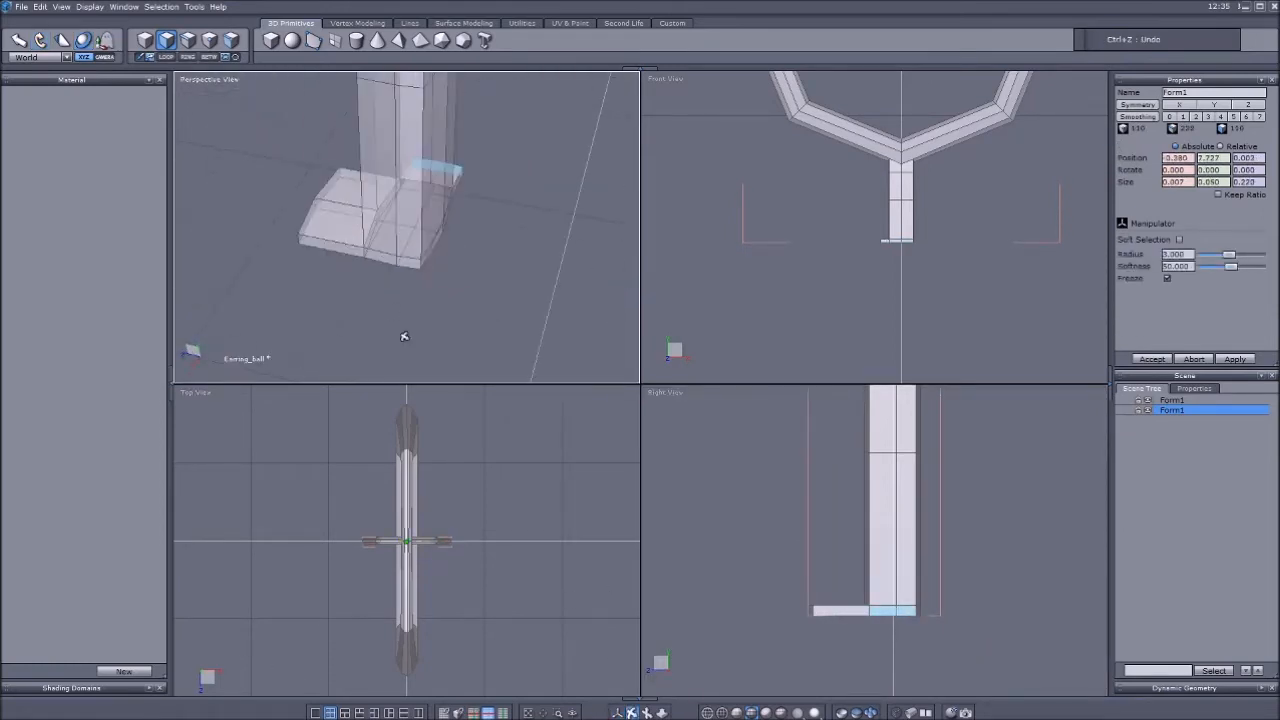
left_click_drag(440, 228, 542, 267, "ctrl")
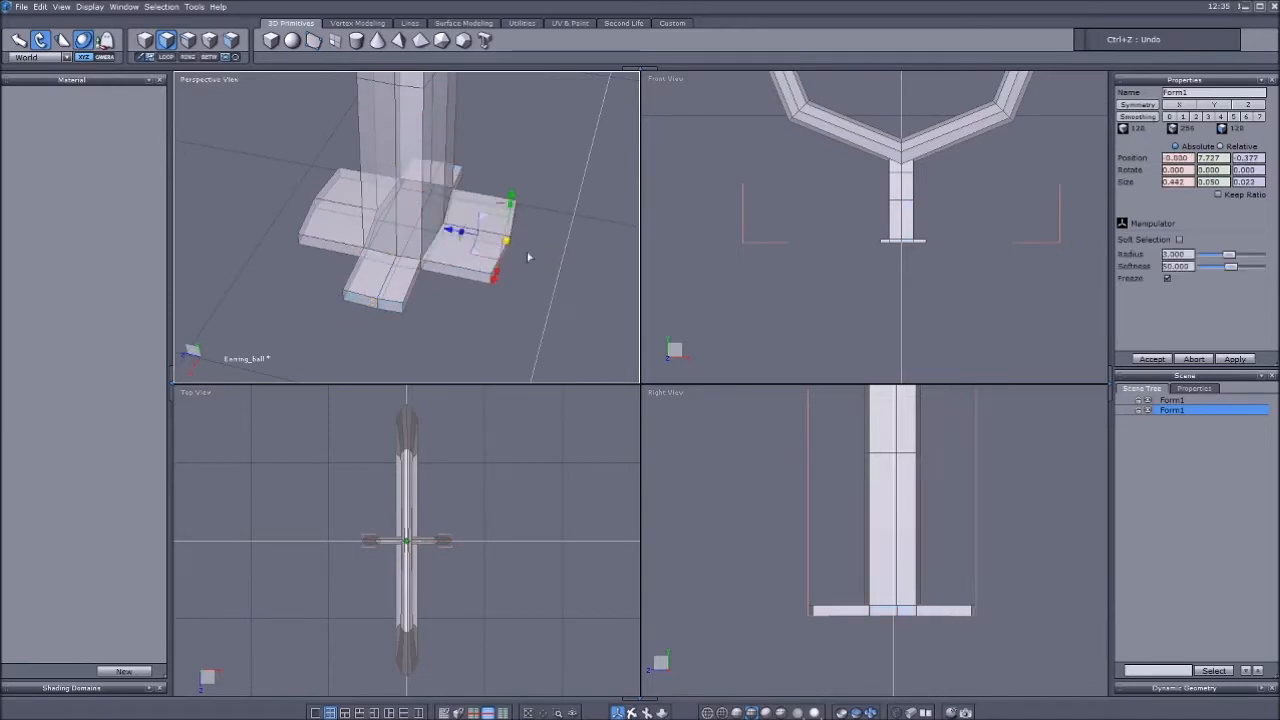
left_click(287, 222)
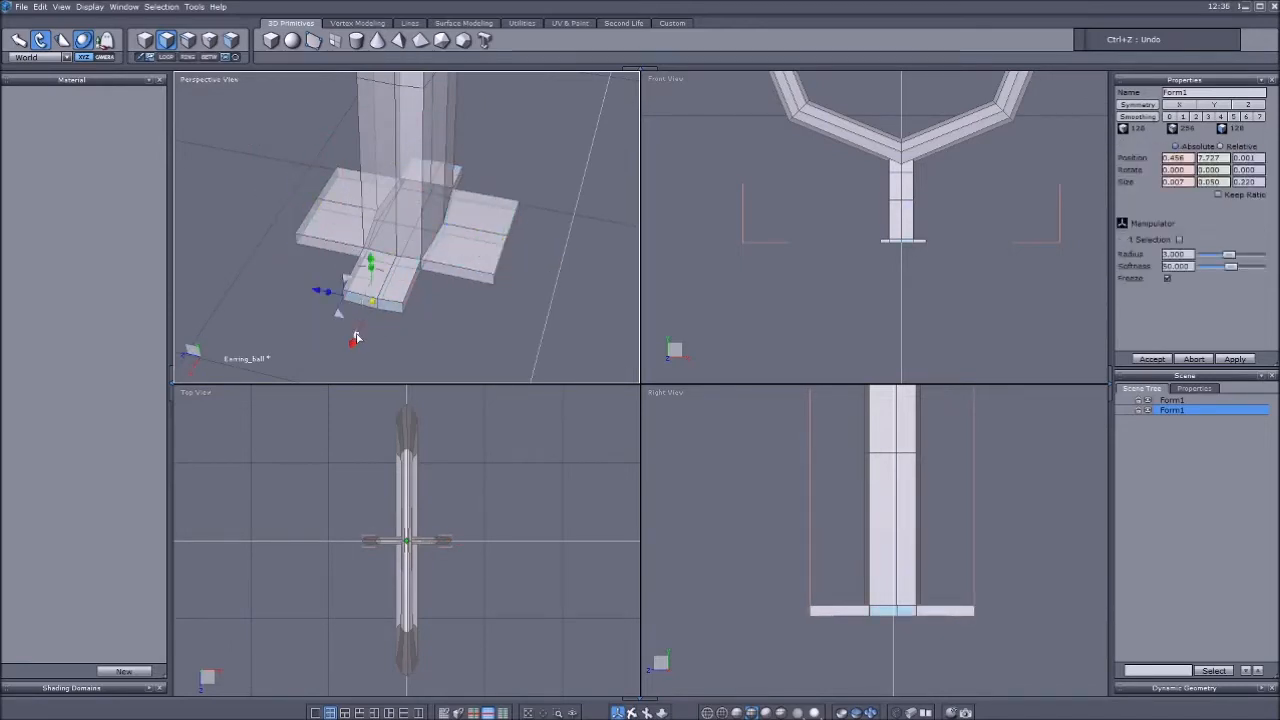
scroll(420, 170, "up", 3)
- Fill the first open corner of the base by extruding a flange's side face
left_click(361, 149)
right_click_drag(392, 215, 390, 320)
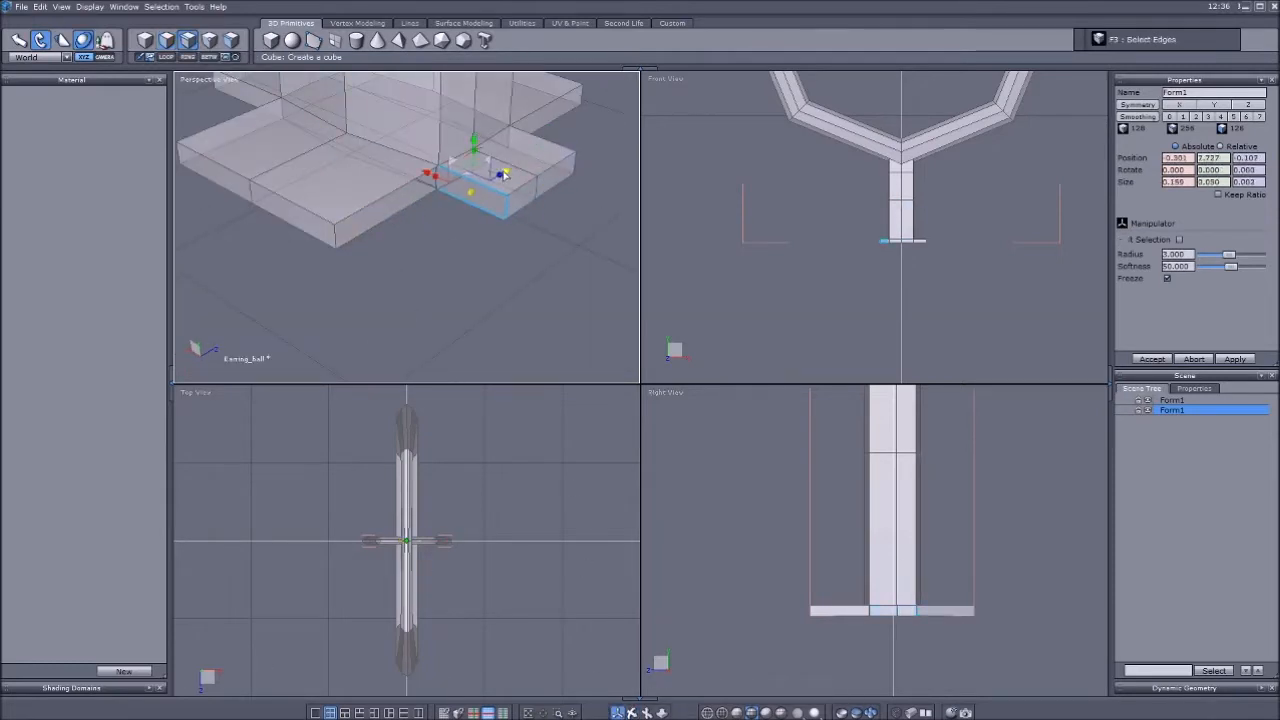
right_click_drag(505, 175, 348, 238)
left_click(375, 225)
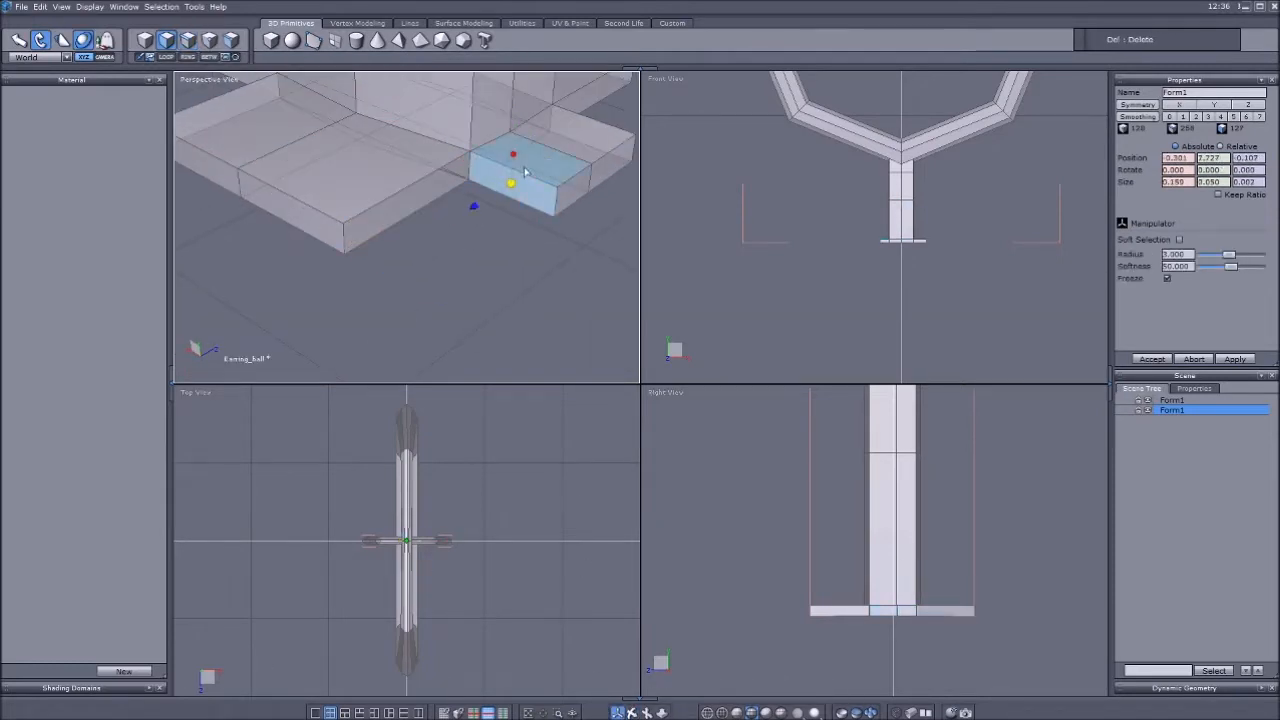
left_click_drag(524, 172, 340, 320)
- Weld the first filled corner's edge and points to the neighbouring flange
key("F3")
left_click(345, 238)
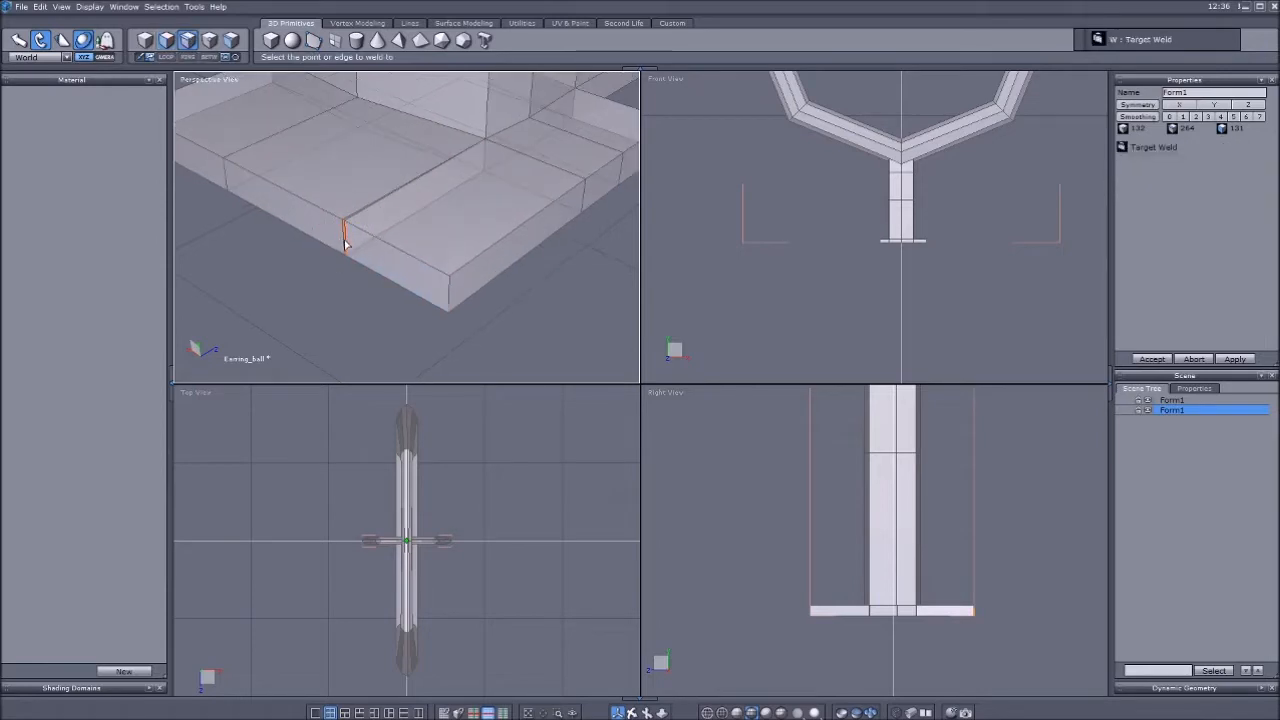
left_click(345, 240)
key("Return")
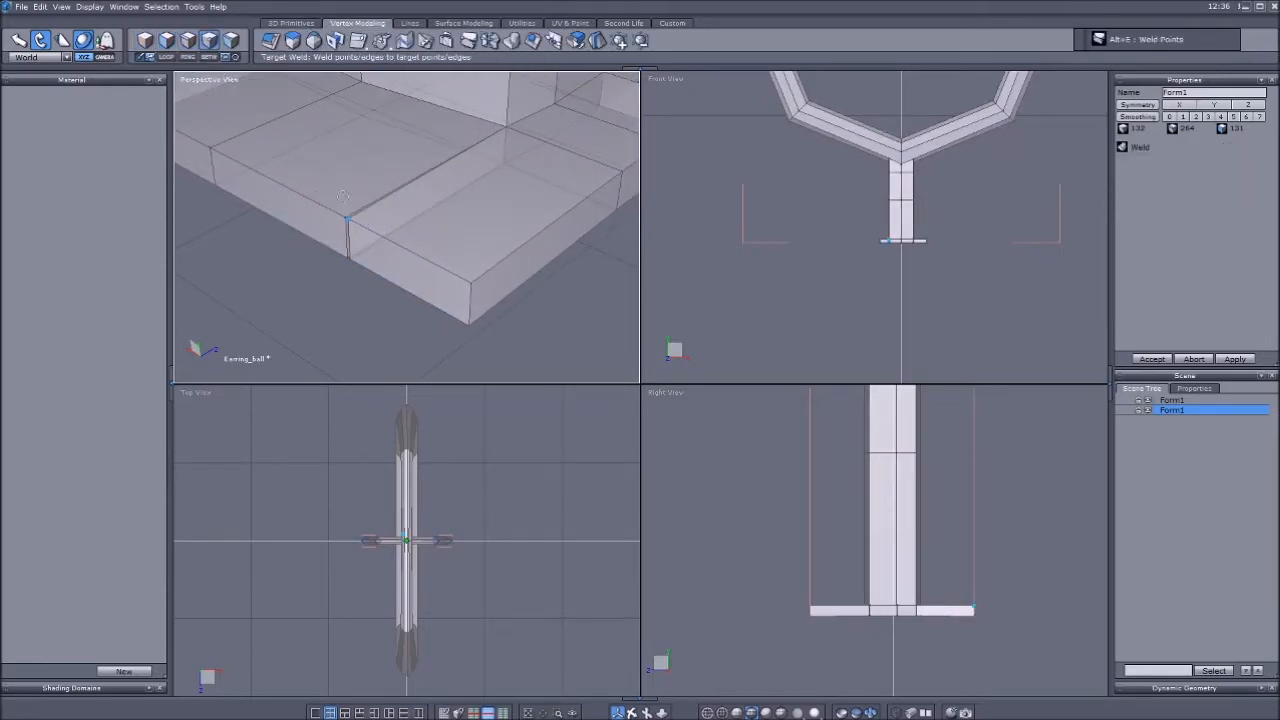
scroll(380, 288, "up", 3)
- Switch the perspective view to orthographic and fill the second base corner by extruding a flange's side face
left_click(922, 712)
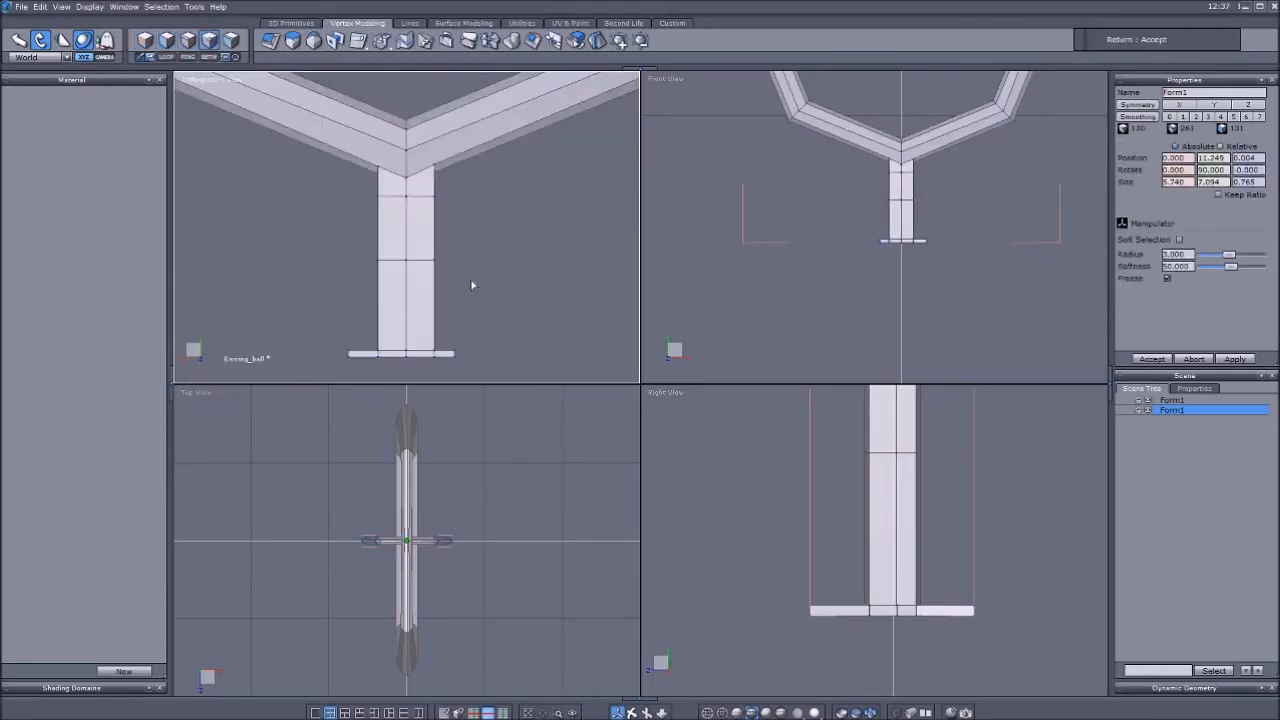
middle_click_drag(208, 160, 298, 145)
left_click(400, 200)
key("Delete")
left_click_drag(375, 258, 598, 403)
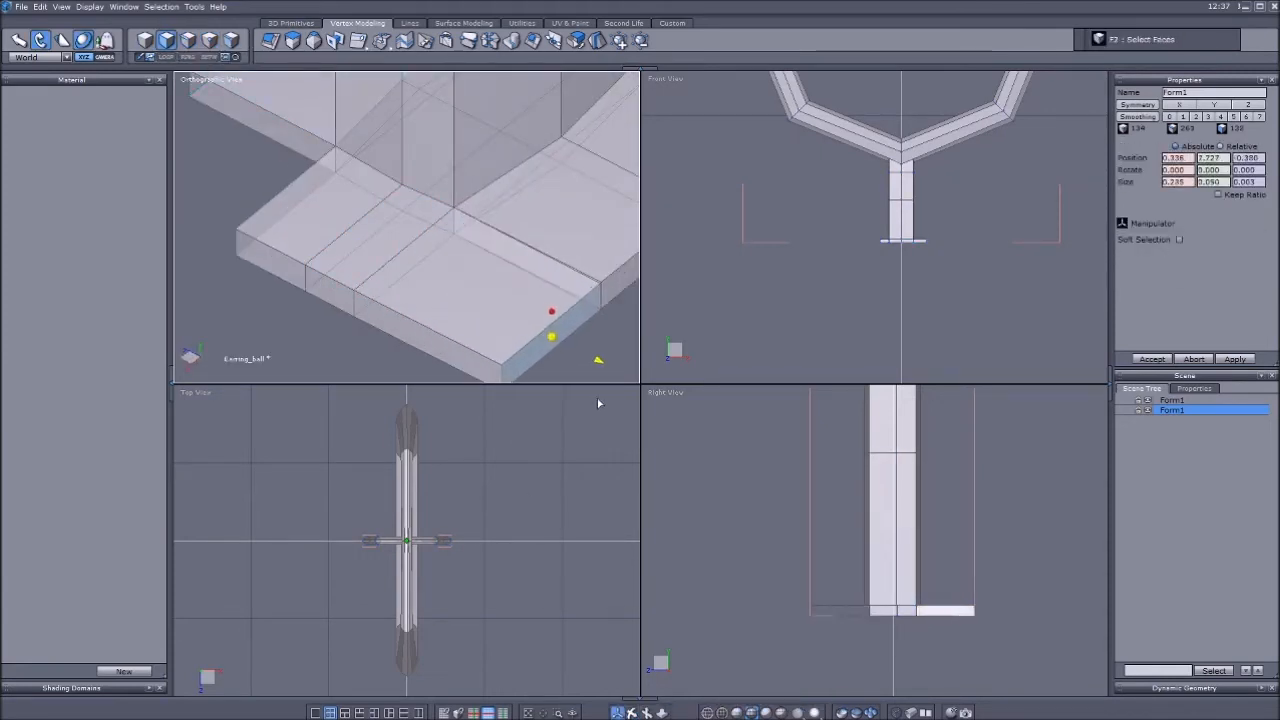
- Weld the upper and lower points of the second base corner to the adjacent flange
scroll(514, 306, "up", 4)
key("F2")
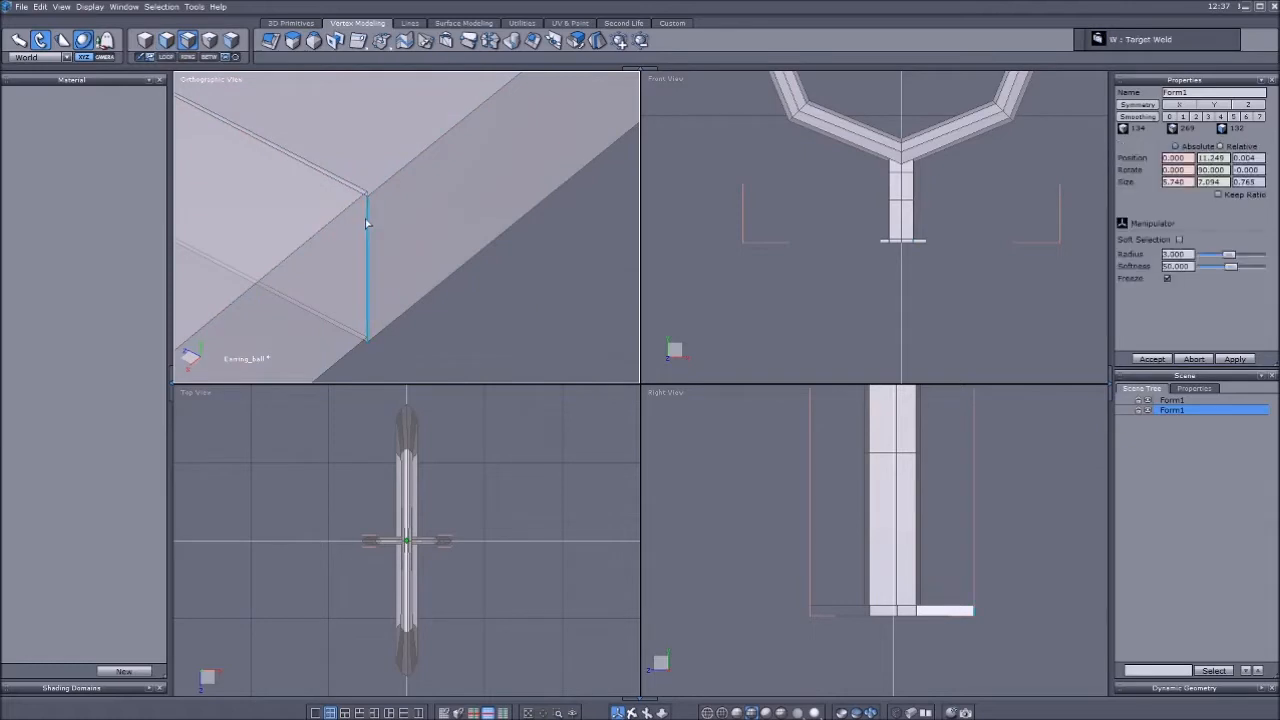
key("alt+e")
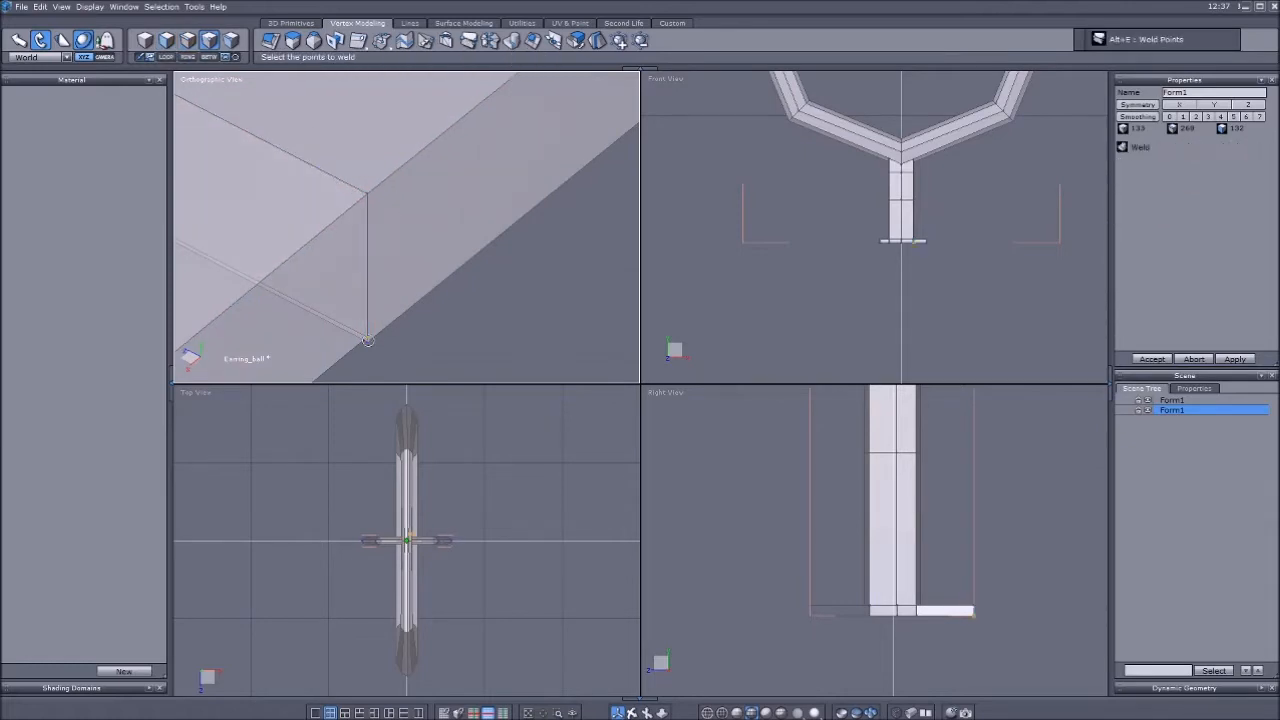
scroll(365, 332, "down", 4)
- Extrude the next flange's side face to fill the third base corner and weld its points to the adjacent flange
key("F2")
left_click(223, 229)
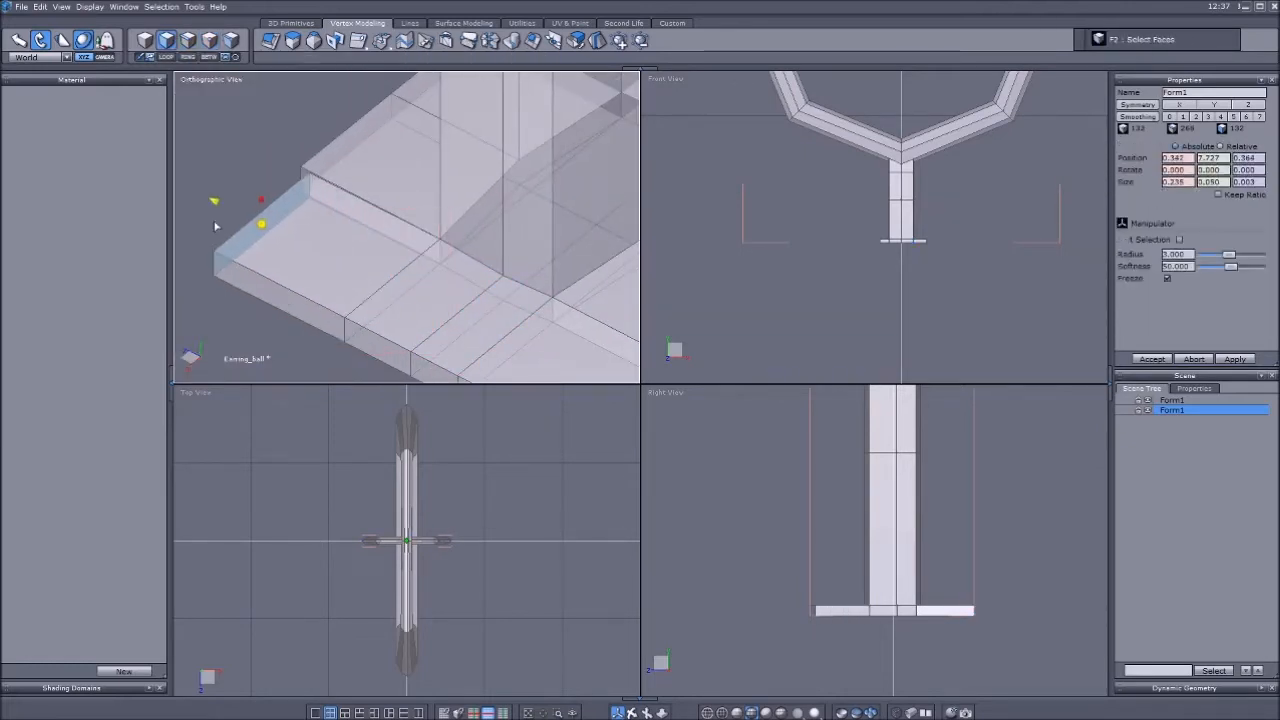
scroll(223, 229, "up", 2)
key("F4")
scroll(337, 238, "down", 4)
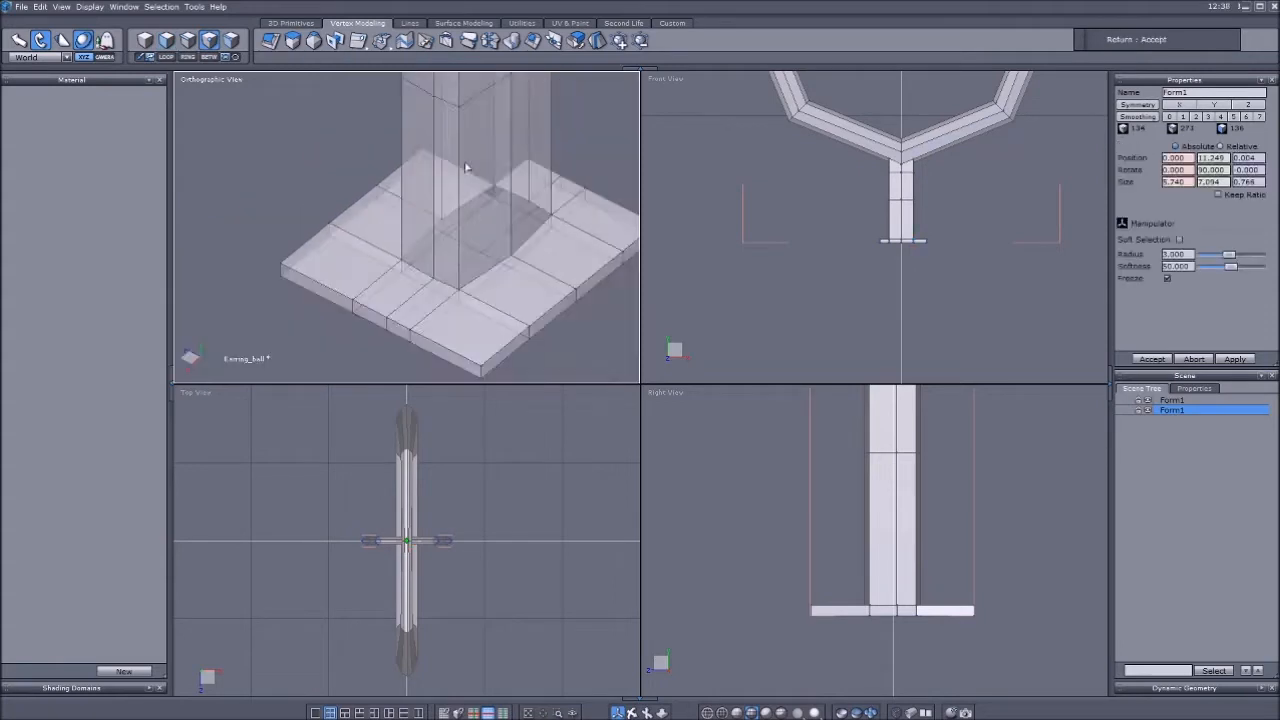
- Extrude the last flange side to fill the fourth base corner and weld its points, completing the square base
scroll(337, 238, "up", 3)
key("F2")
left_click(490, 210)
left_click(310, 130)
scroll(310, 177, "up", 2)
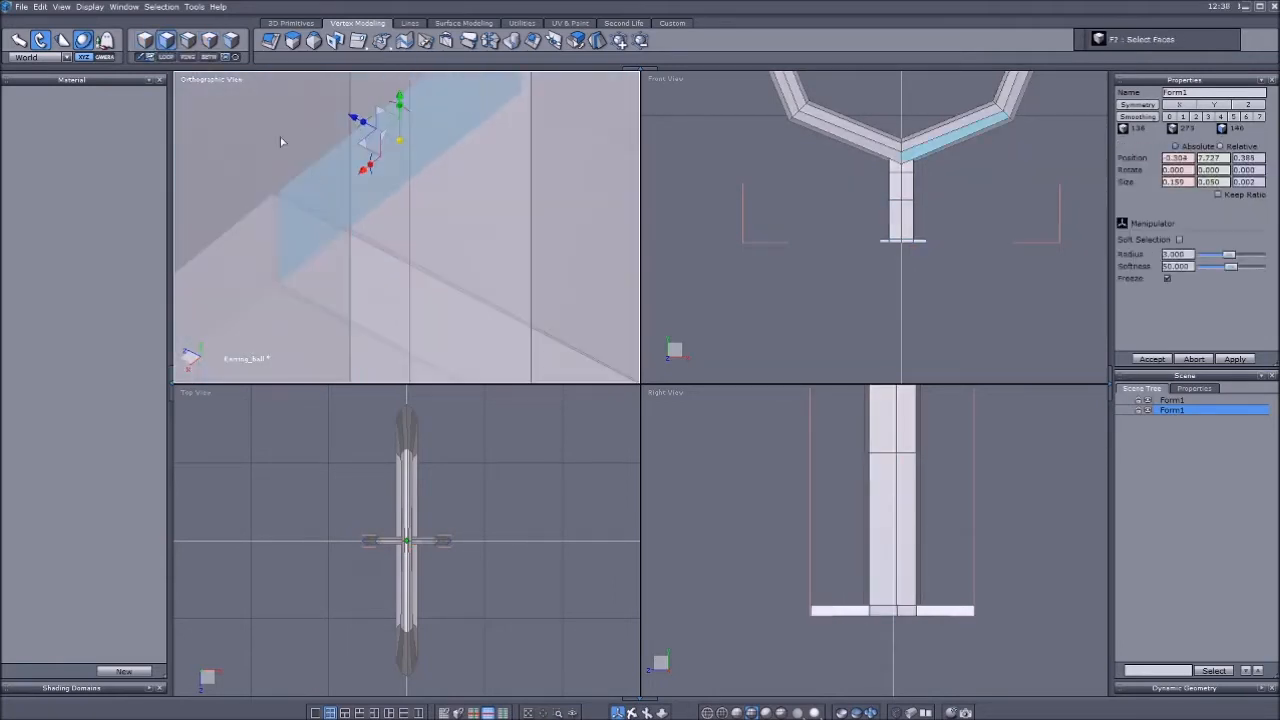
key("F4")
scroll(607, 337, "down", 4)
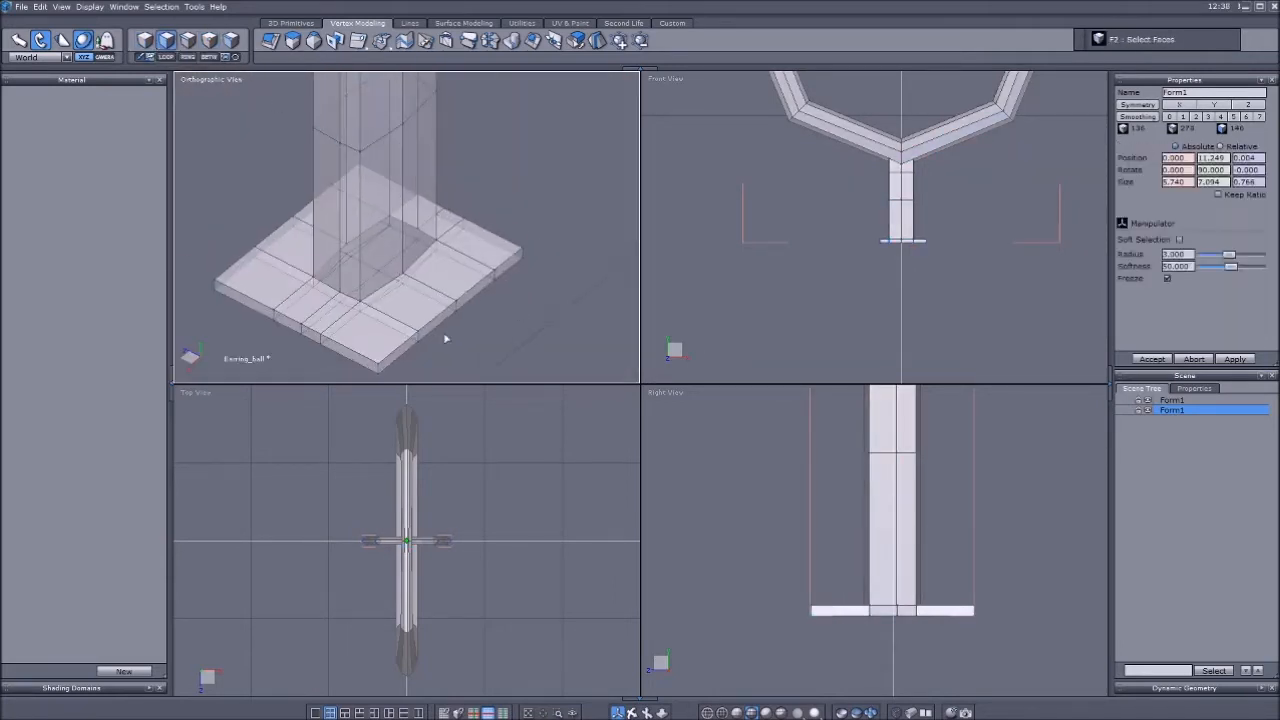
- Delete the leftover interior faces where the filled corners meet the flanges of the base
scroll(495, 290, "up", 3)
key("Delete")
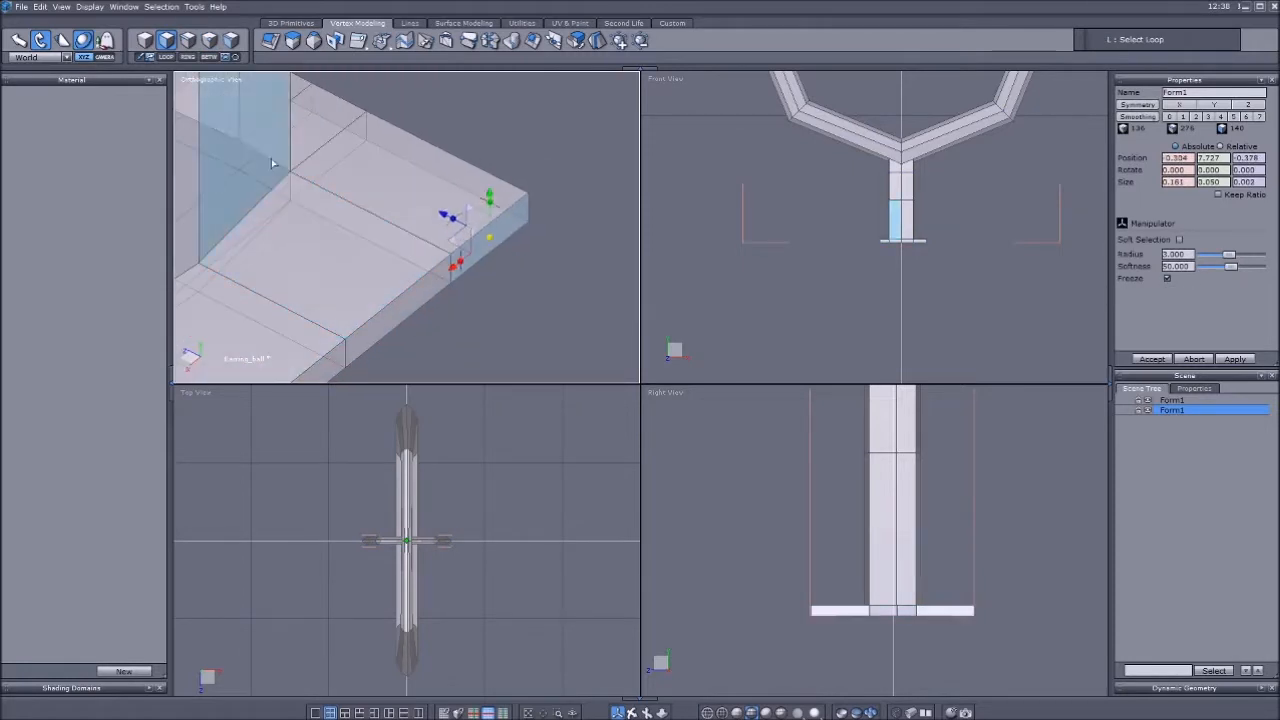
scroll(481, 321, "down", 2)
left_click_drag(322, 280, 446, 346)
key("Delete")
mouse_move(290, 225)
middle_mouse_down()
mouse_move(426, 294)
mouse_move(506, 251)
middle_mouse_up()
left_click_drag(374, 246, 493, 329)
key("Delete")
- Check the base's rim using loop selection and delete the last leftover face
left_click_drag(472, 128, 594, 231)
middle_click_drag(600, 225, 500, 252)
left_click(500, 252)
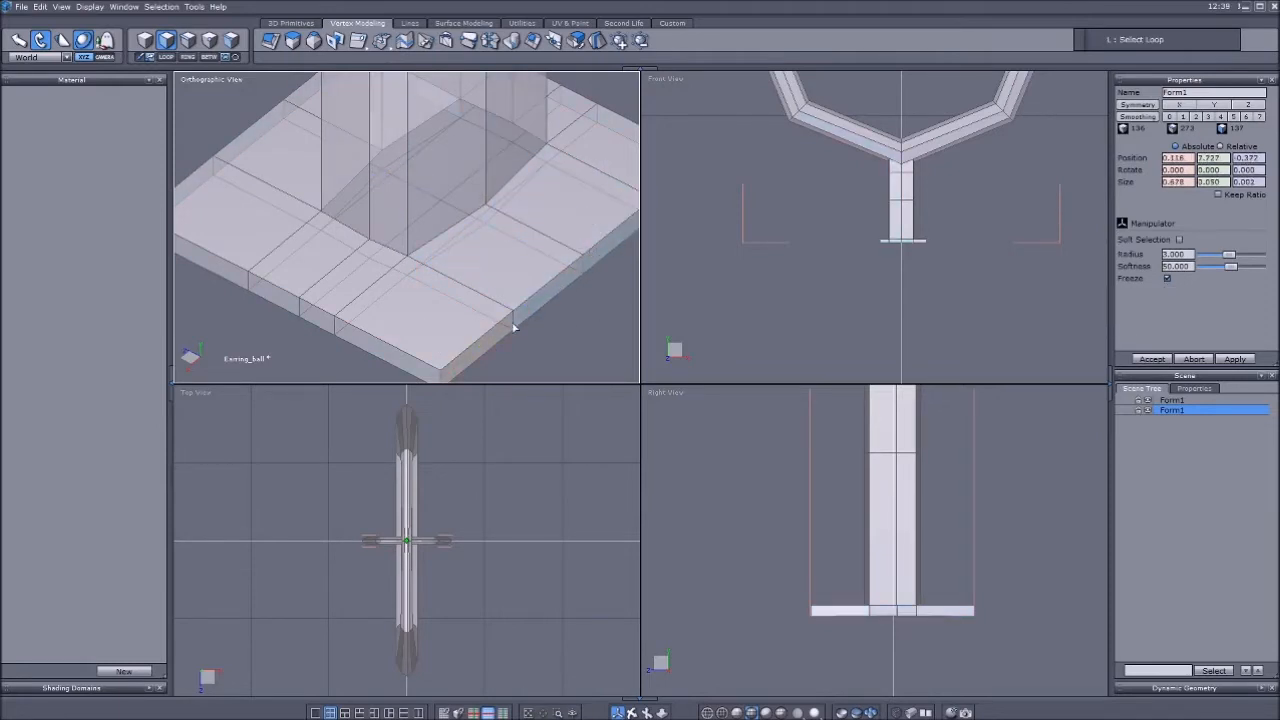
scroll(514, 328, "down", 3)
left_click(451, 183)
scroll(460, 200, "up", 2)
left_click(880, 575)
scroll(480, 220, "up", 2)
left_click_drag(429, 203, 546, 291)
key("Delete")
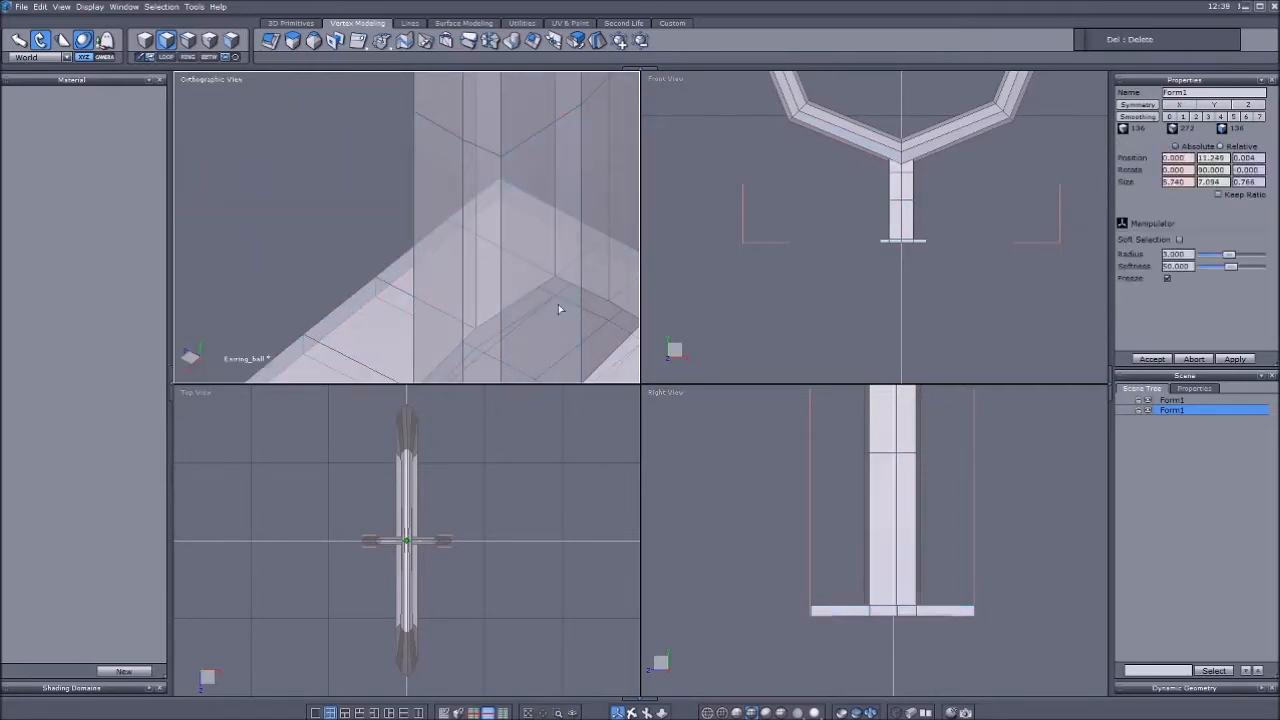
- Select the loop of faces around the base's outer rim and lower it slightly below the stem's end
scroll(558, 309, "down", 2)
key("F2")
left_click(345, 275)
left_click(372, 319, "shift")
left_click(166, 57)
left_click_drag(893, 563, 893, 579)
- Select the four vertical corner edges of the base and pull them further down
key("F3")
left_click(300, 282)
middle_click_drag(510, 354, 530, 320)
left_click(498, 347, "shift")
scroll(474, 112, "up", 3)
left_click(471, 103, "shift")
scroll(480, 130, "down", 3)
left_click(626, 246, "shift")
left_click_drag(893, 580, 893, 607)
- Move the middle edge of each base side inward and slightly up to curve the outline between the corners
left_click(553, 322)
scroll(924, 241, "up", 6)
scroll(946, 629, "up", 2)
left_click_drag(980, 604, 956, 598)
left_click(352, 216)
middle_click_drag(768, 566, 808, 546)
left_click_drag(686, 581, 718, 574)
left_click(361, 350)
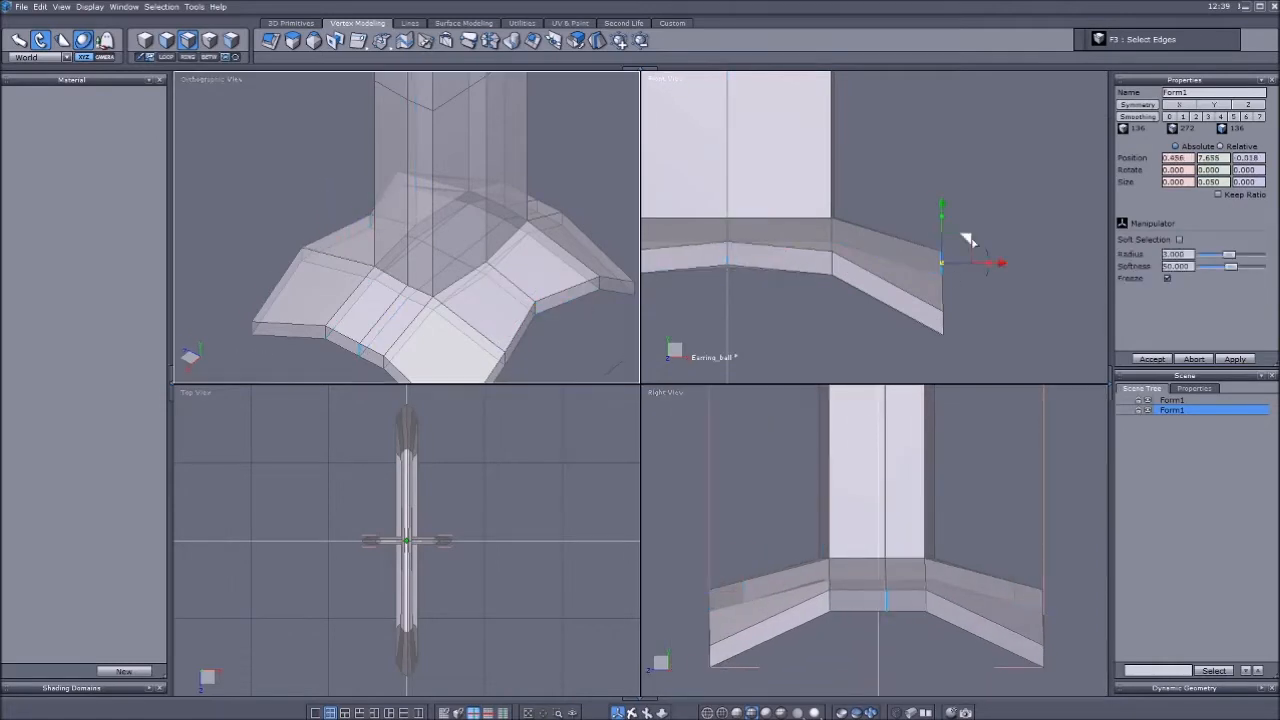
left_click_drag(943, 262, 901, 251)
left_click(537, 206)
middle_click_drag(710, 250, 989, 244)
- Set the smoothing level of the small ring with its stem and base to 2
key("KP_Add")
key("KP_Add")
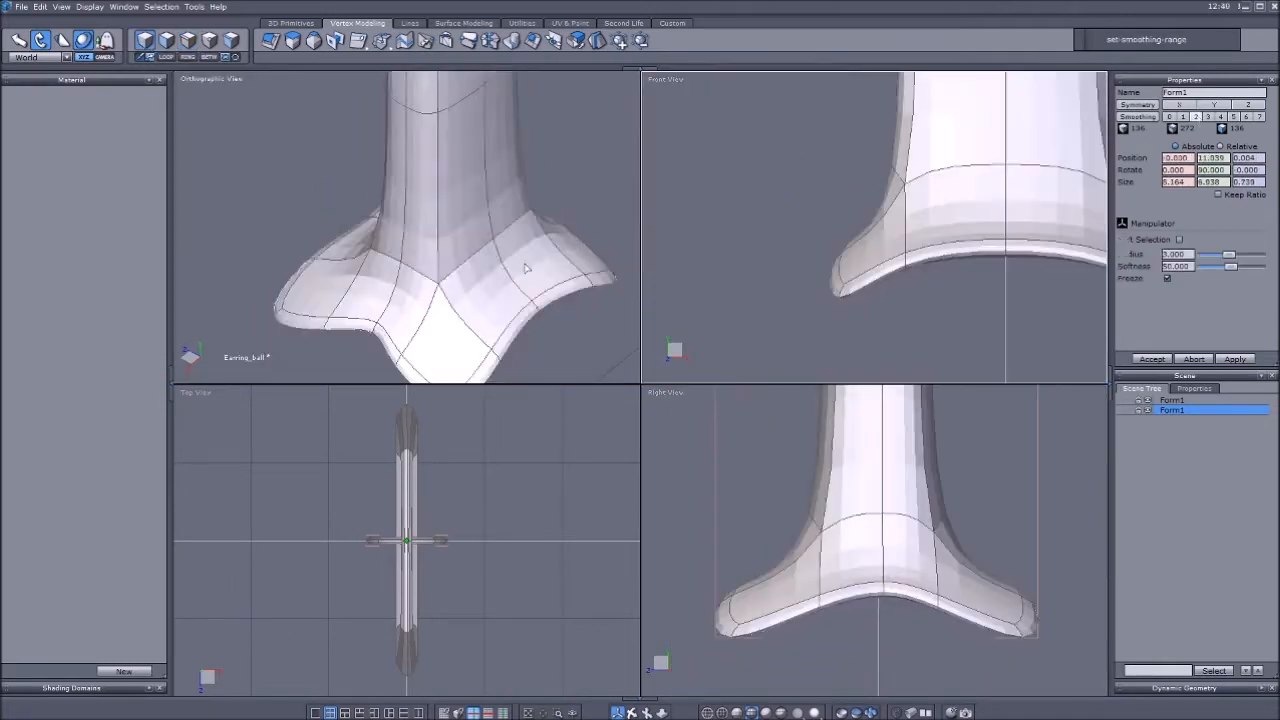
- Show the small ring unsmoothed, select all faces of its base and scale them up to about 2.53 by 0.75 by 2.30
scroll(496, 262, "down", 5)
scroll(879, 252, "down", 7)
scroll(483, 287, "up", 5)
key("F2")
left_click(436, 252)
key("KP_Subtract")
key("KP_Subtract")
left_click(421, 323)
scroll(889, 507, "down", 5)
left_click_drag(748, 522, 1018, 632)
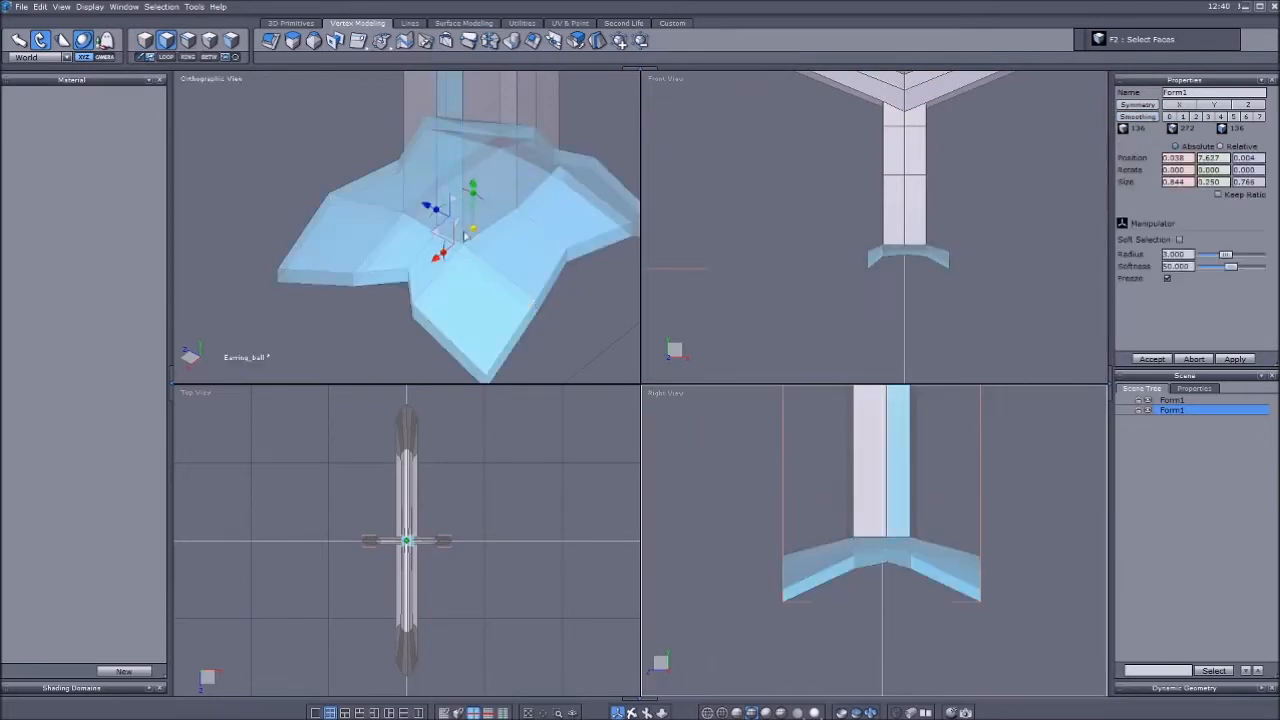
left_click_drag(471, 230, 706, 294)
- Select the edge loop where the stem meets the base and scale it down to about 0.47 by 0.27
scroll(740, 250, "down", 1)
middle_click_drag(760, 200, 788, 198)
key("F3")
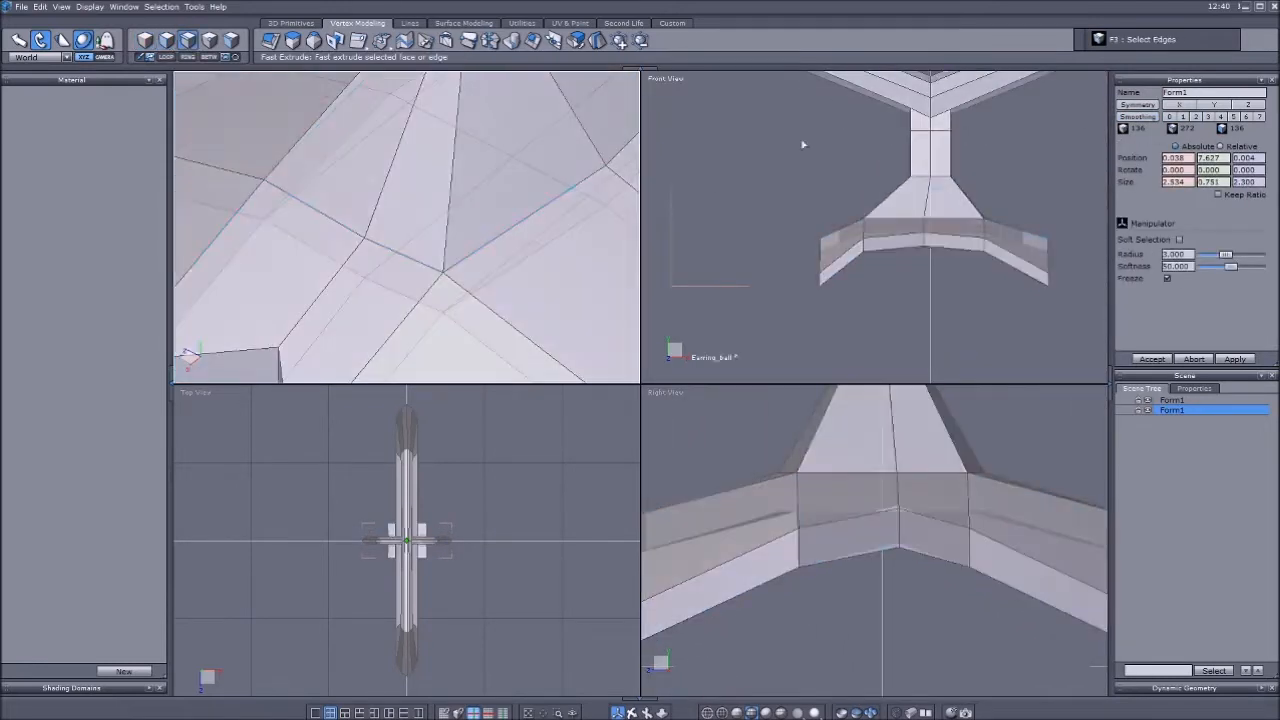
left_click_drag(838, 200, 1012, 229)
scroll(433, 205, "down", 4)
left_click_drag(475, 146, 415, 146)
scroll(945, 230, "up", 3)
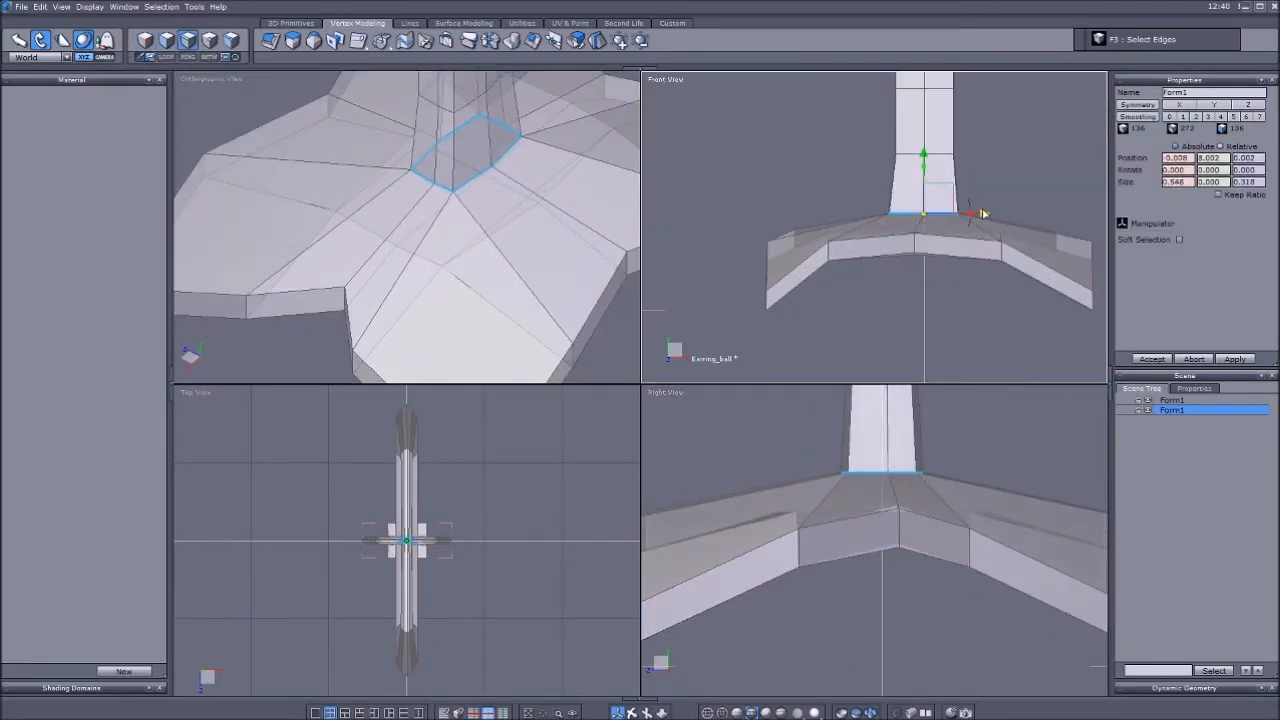
scroll(852, 266, "down", 3)
scroll(402, 203, "down", 3)
- Select the faces of the base below the stem
key("F2")
left_click_drag(782, 224, 1018, 290)
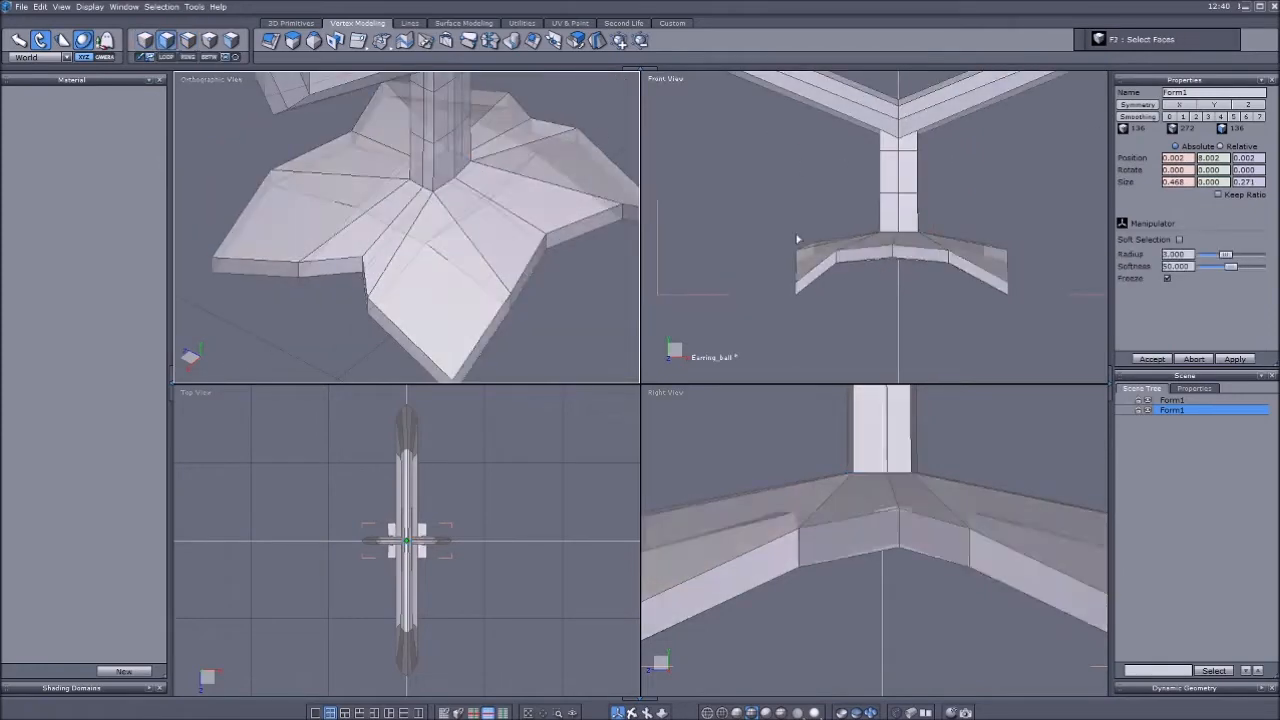
left_click_drag(814, 243, 1012, 290)
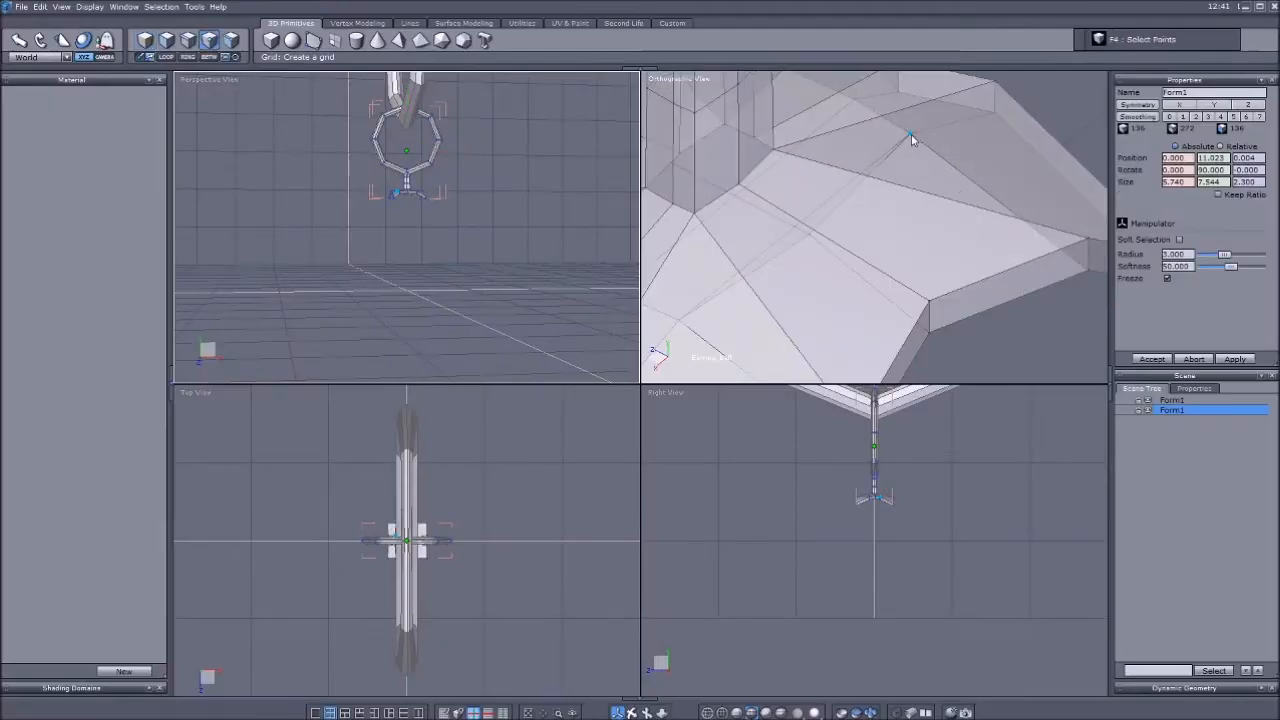
- Lower the inner points on one side of the base's underside one at a time
left_click(911, 136)
left_click_drag(910, 94, 909, 117)
middle_click_drag(909, 117, 800, 230)
left_click(728, 308)
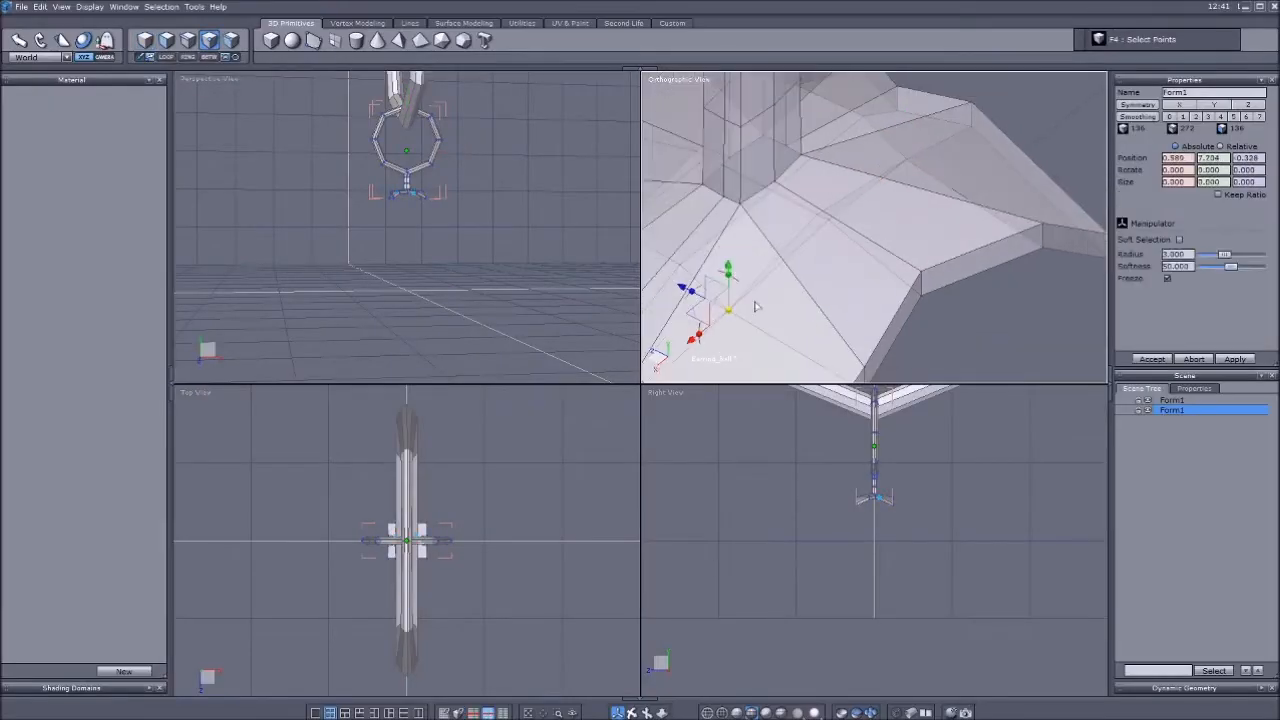
middle_click_drag(740, 280, 870, 250)
left_click(883, 268)
middle_click_drag(1000, 262, 870, 215)
- Raise the inner underside point on the opposite side of the base slightly, to a height of about 7.79
scroll(870, 215, "up", 3)
scroll(420, 200, "up", 5)
left_click(631, 712)
middle_click_drag(540, 200, 481, 188)
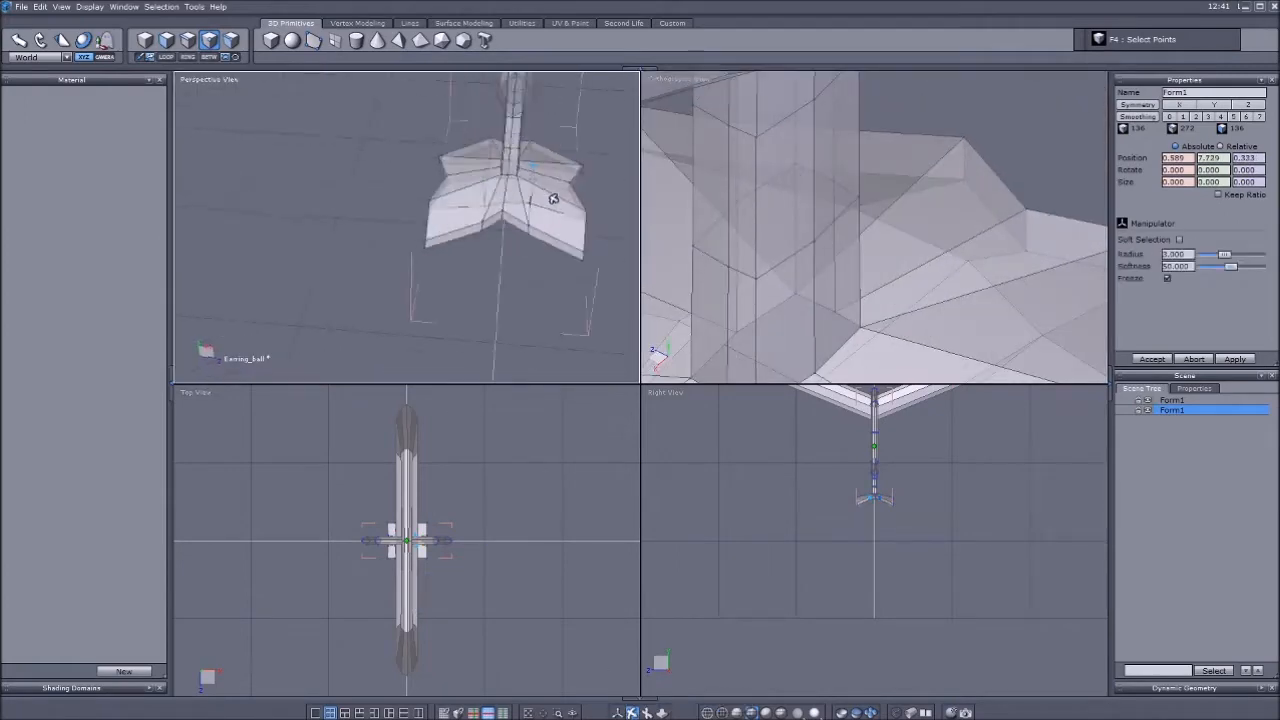
middle_click_drag(516, 113, 526, 294)
scroll(526, 294, "up", 5)
scroll(490, 190, "up", 2)
left_click(480, 174)
left_click_drag(483, 122, 483, 112)
scroll(528, 231, "up", 3)
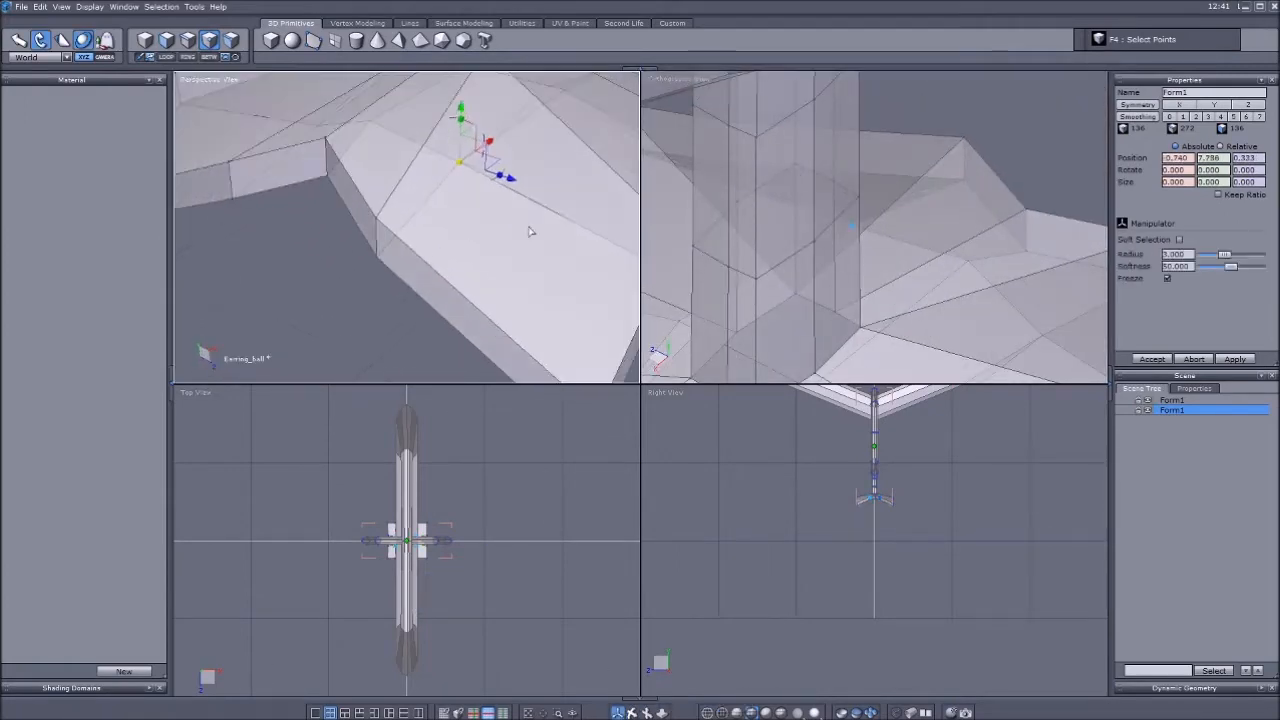
- Merge the surplus inner points of the base's underside into their neighbours with Target Weld
scroll(528, 231, "down", 5)
middle_click_drag(460, 200, 187, 86)
key("w")
left_click(531, 193)
scroll(480, 226, "down", 5)
middle_click_drag(480, 226, 372, 328)
scroll(402, 561, "up", 8)
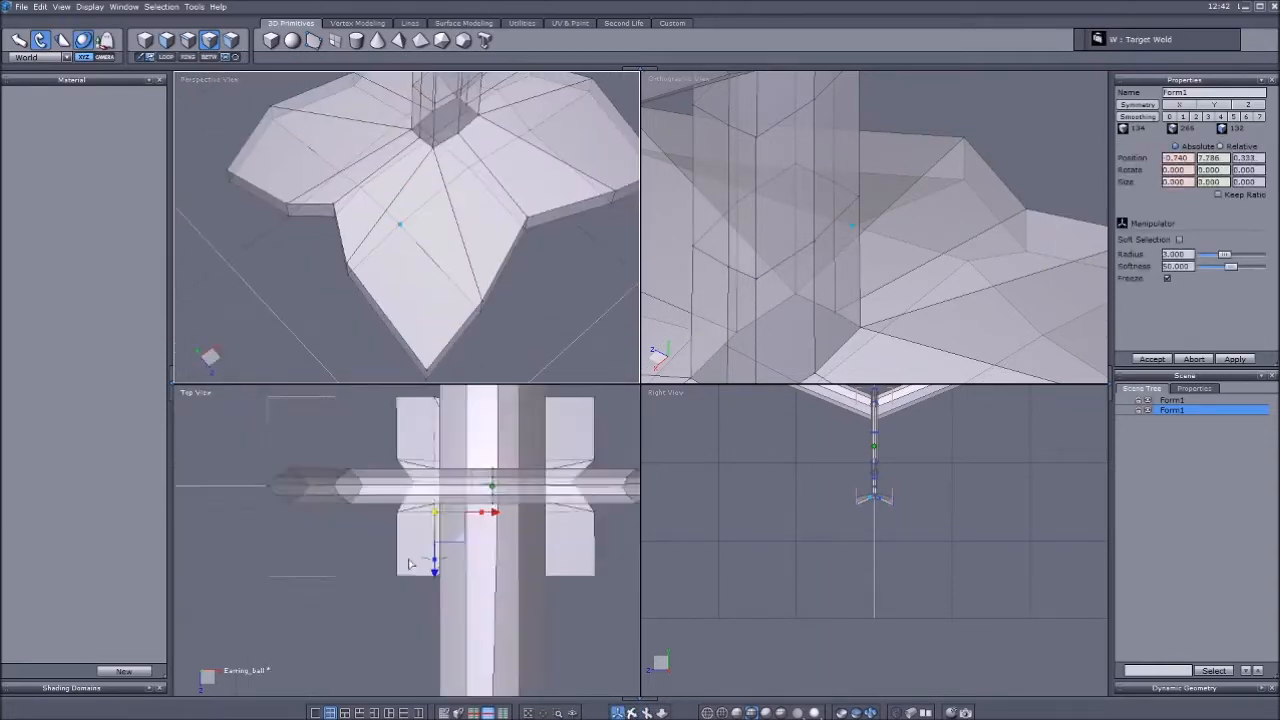
- Reposition the two inner underside points on the negative X side in the top view, closer to the stem
left_click(534, 434)
left_click_drag(560, 463, 562, 470)
left_click(339, 174)
middle_click_drag(491, 390, 440, 493)
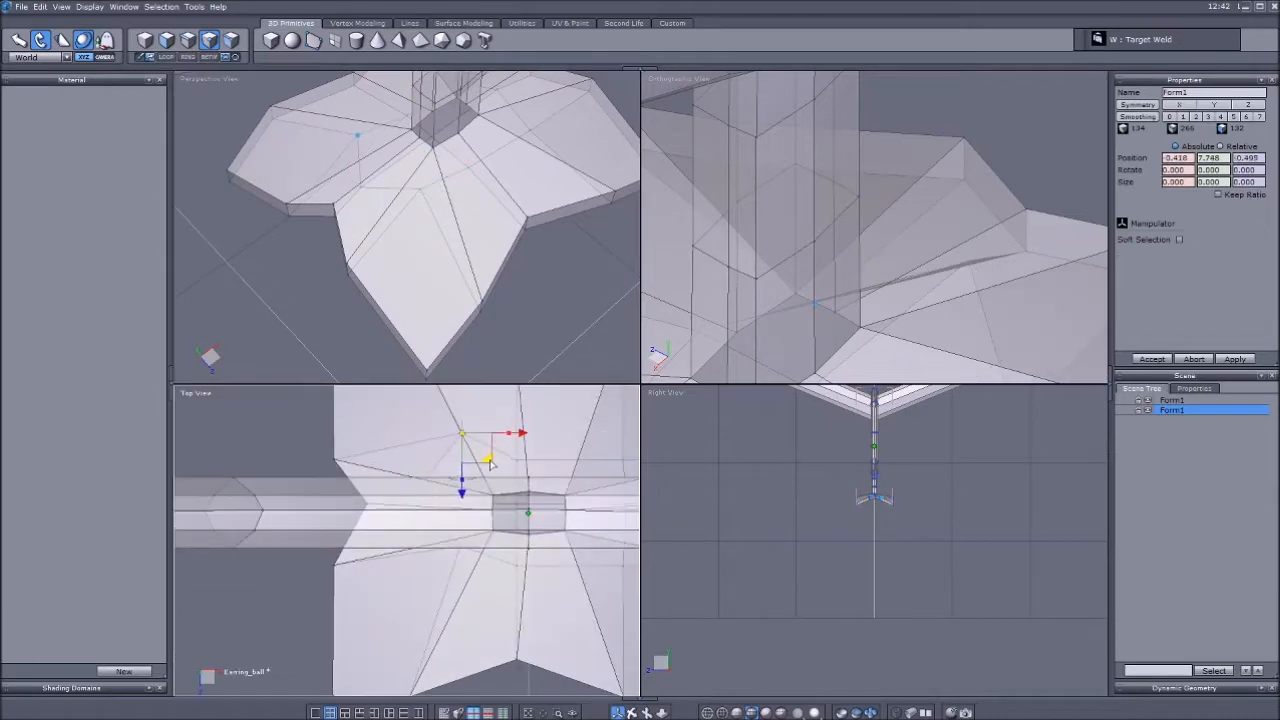
left_click_drag(518, 584, 512, 594)
scroll(450, 190, "up", 4)
middle_click_drag(470, 130, 315, 329)
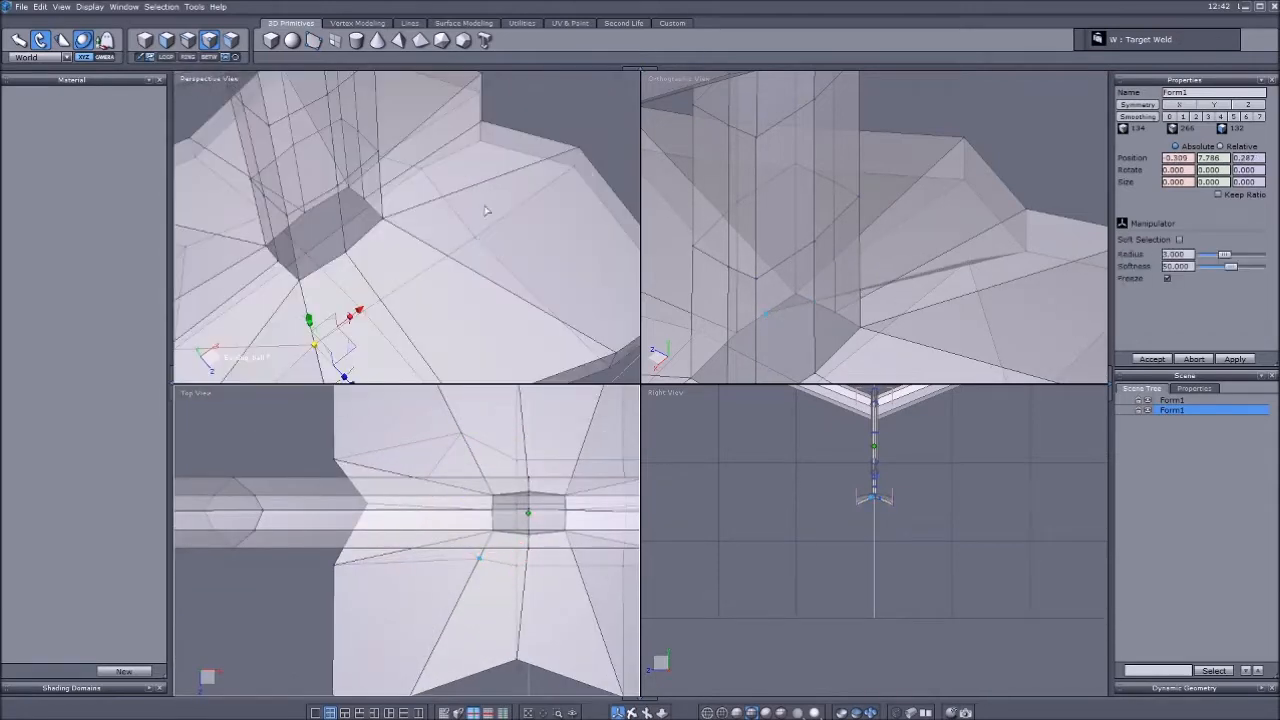
- Reposition the two inner underside points on the positive X side to mirror those across the stem
left_click(475, 237)
middle_click_drag(620, 594, 417, 562)
scroll(350, 246, "down", 5)
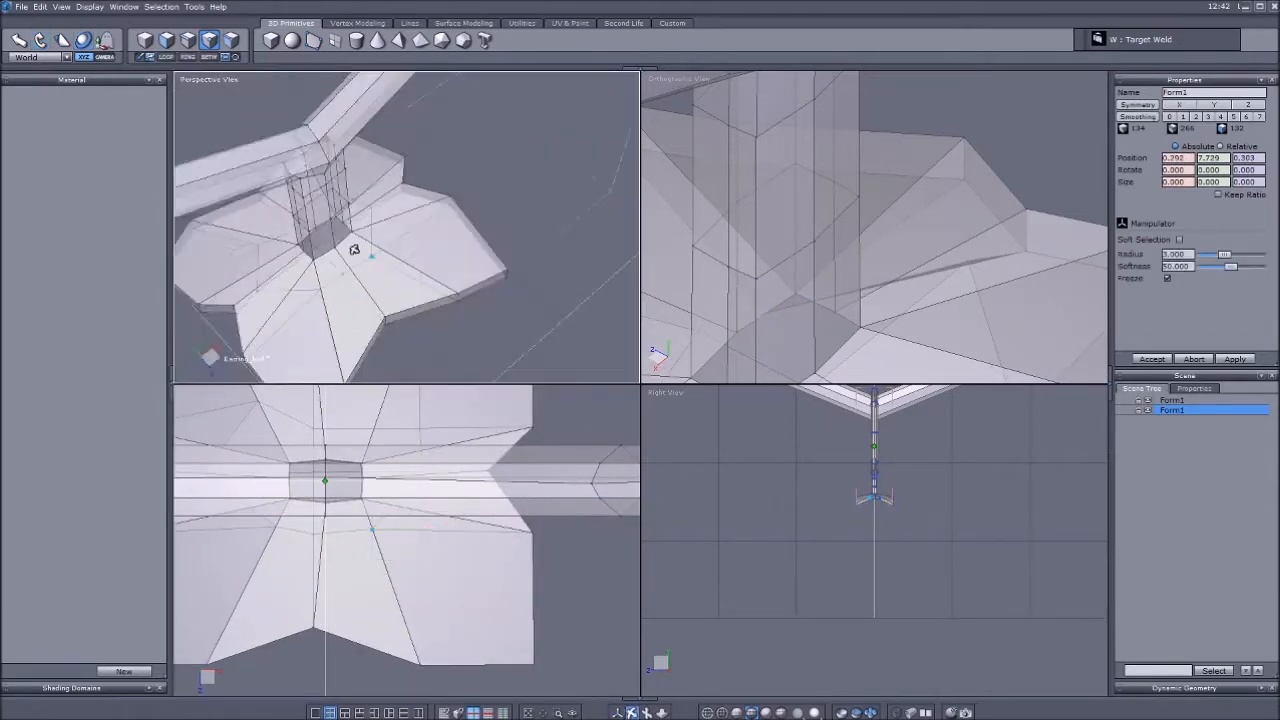
middle_click_drag(354, 249, 306, 243)
scroll(306, 241, "up", 4)
scroll(382, 248, "up", 2)
left_click(389, 264)
left_click_drag(441, 449, 402, 439)
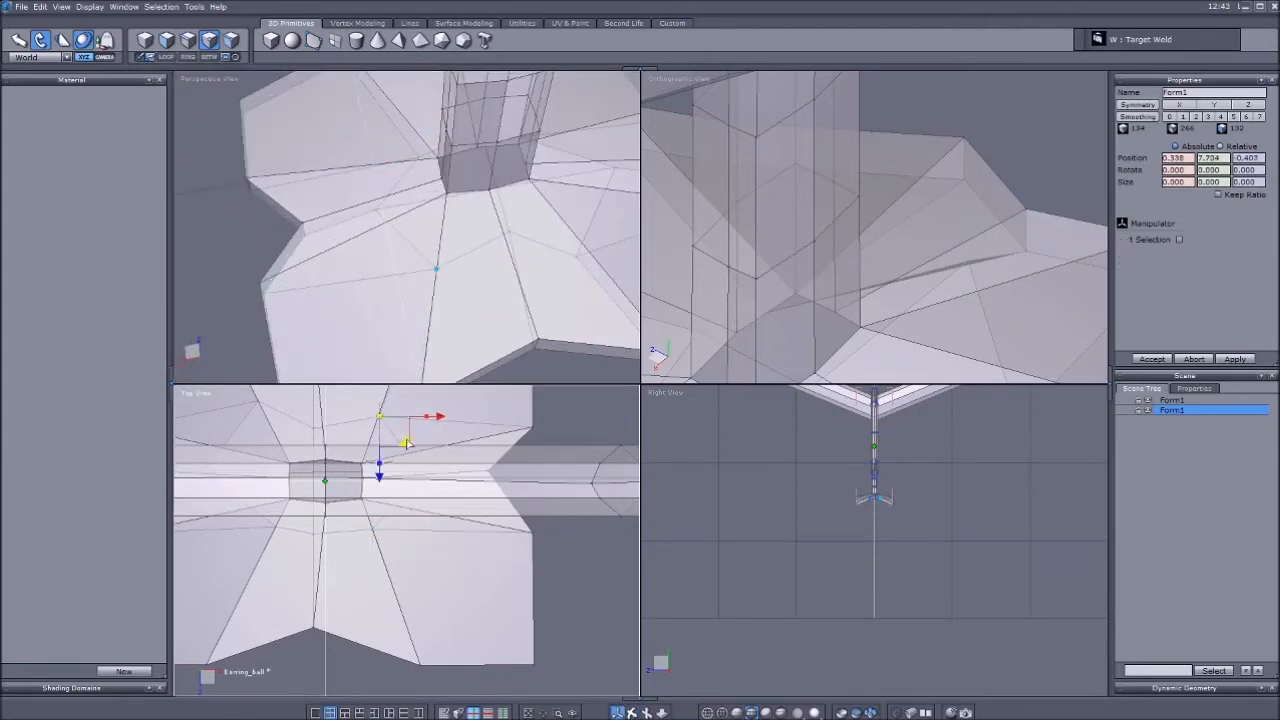
- Select the loop of thin faces around the base's outer rim
scroll(370, 270, "down", 3)
scroll(843, 206, "down", 8)
scroll(838, 276, "up", 6)
left_click(166, 40)
left_click(876, 314)
key("l")
scroll(895, 316, "down", 4)
scroll(320, 163, "down", 3)
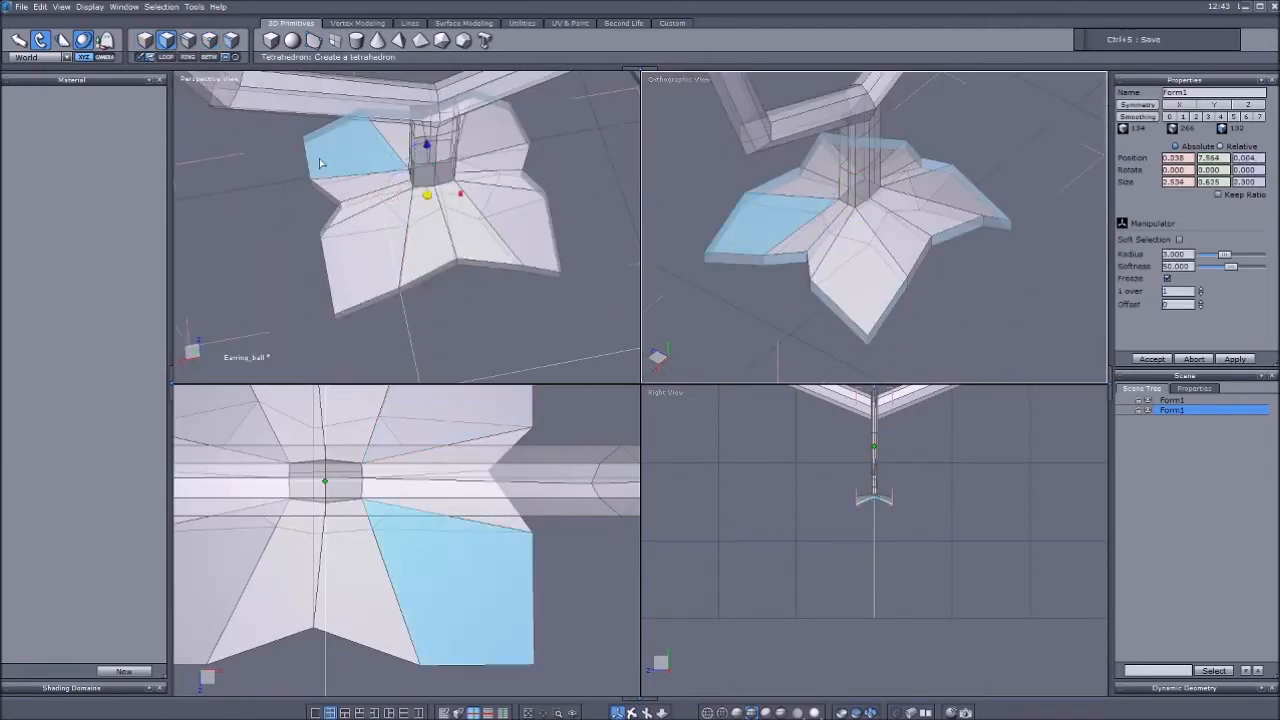
- Set the smoothing level to 2 for the small ring with its base and for the large ring
key("alt+plus")
key("alt+plus")
left_click(491, 306)
scroll(896, 303, "down", 6)
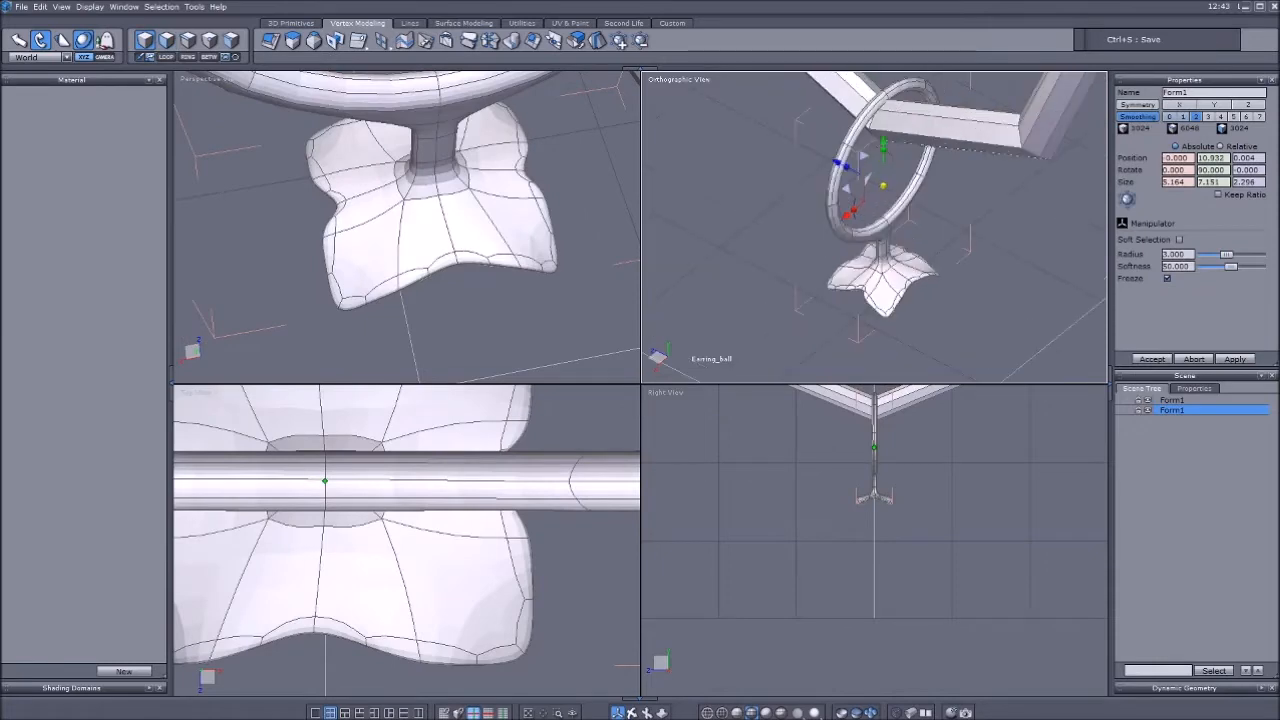
scroll(850, 235, "down", 5)
left_click(908, 172)
left_click(1196, 117)
- Raise the small ring with its stem and base to a height position of about 11.55
scroll(862, 240, "up", 5)
left_click(880, 321)
scroll(866, 321, "up", 2)
left_click_drag(862, 314, 862, 290)
scroll(862, 288, "down", 5)
scroll(862, 250, "up", 2)
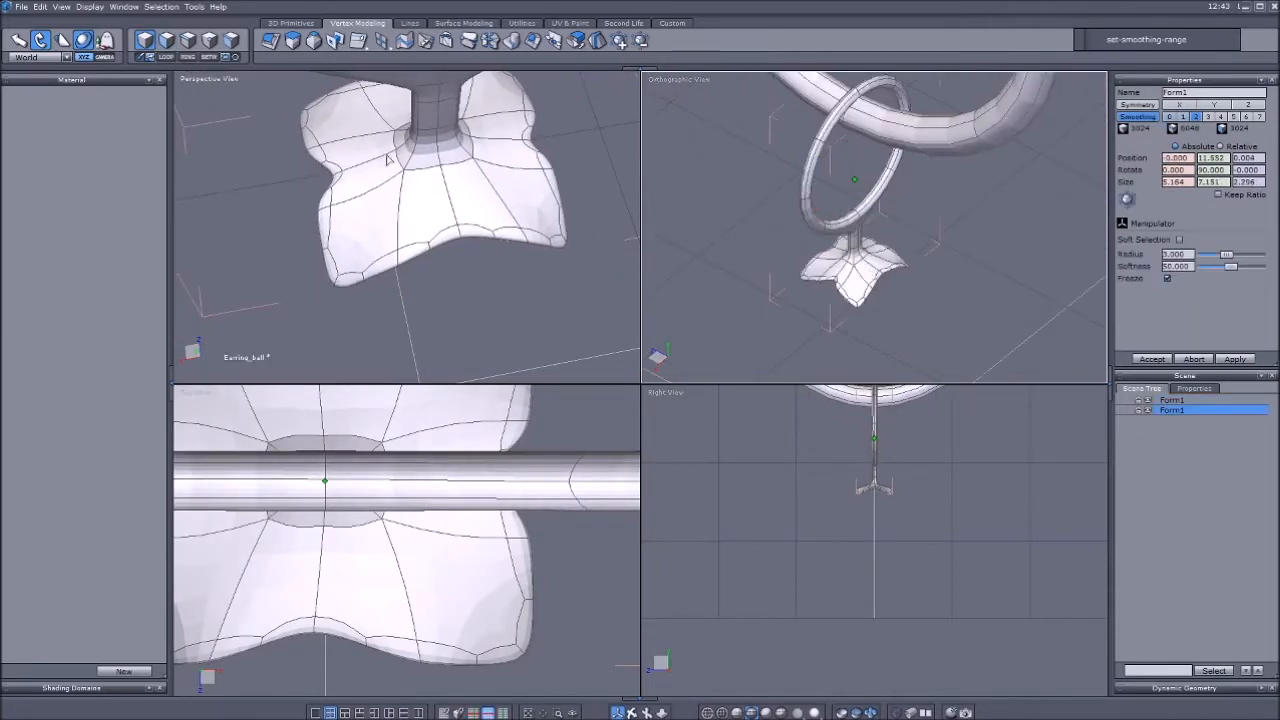
- Lower the small ring with its stem and base clear of the large ring
scroll(400, 150, "down", 3)
left_click_drag(408, 90, 430, 81)
scroll(880, 450, "up", 4)
left_click_drag(856, 142, 856, 158)
scroll(420, 438, "down", 4)
scroll(396, 332, "down", 4)
middle_click_drag(425, 300, 440, 165)
scroll(440, 170, "down", 5)
scroll(438, 163, "up", 5)
scroll(977, 568, "up", 3)
- Scale the small ring's faces down to about 2.76 by 2.73 and raise them to just below the large ring
key("F2")
left_click_drag(428, 222, 400, 228)
scroll(424, 230, "up", 4)
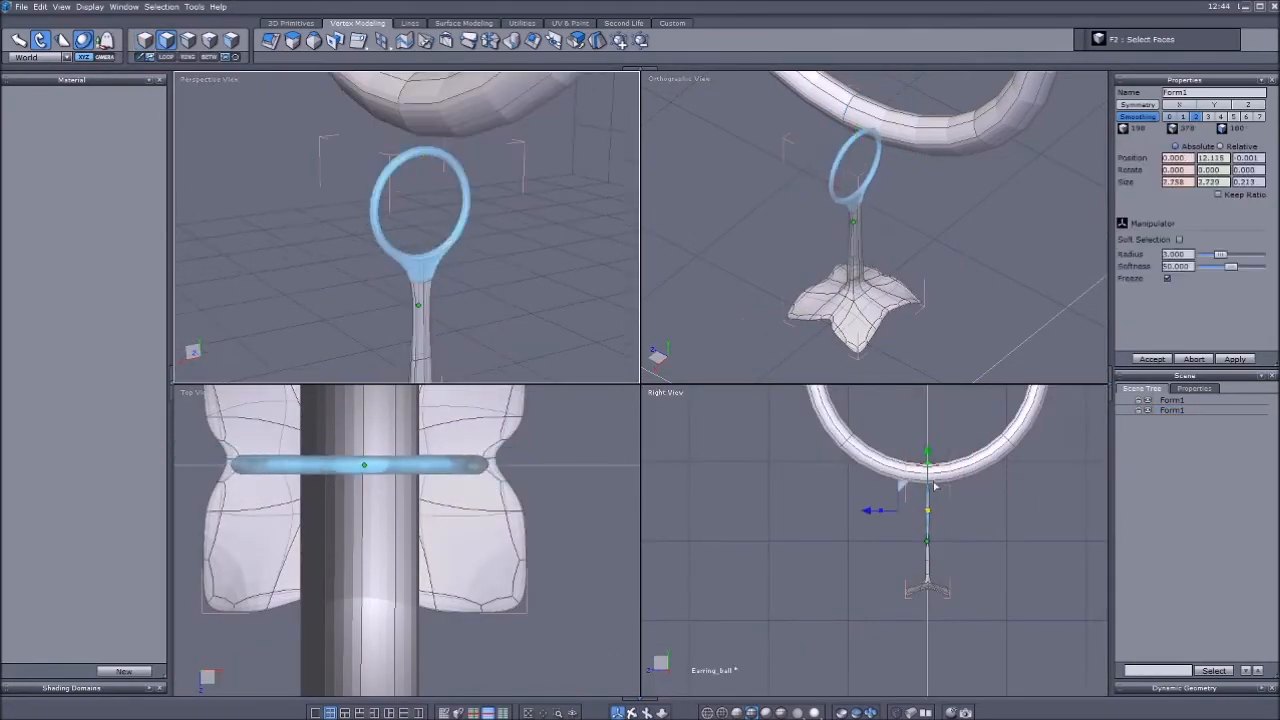
scroll(934, 480, "up", 5)
left_click_drag(910, 532, 911, 436)
left_click_drag(430, 90, 432, 150)
- Thicken the small ring along its depth
left_click(188, 40)
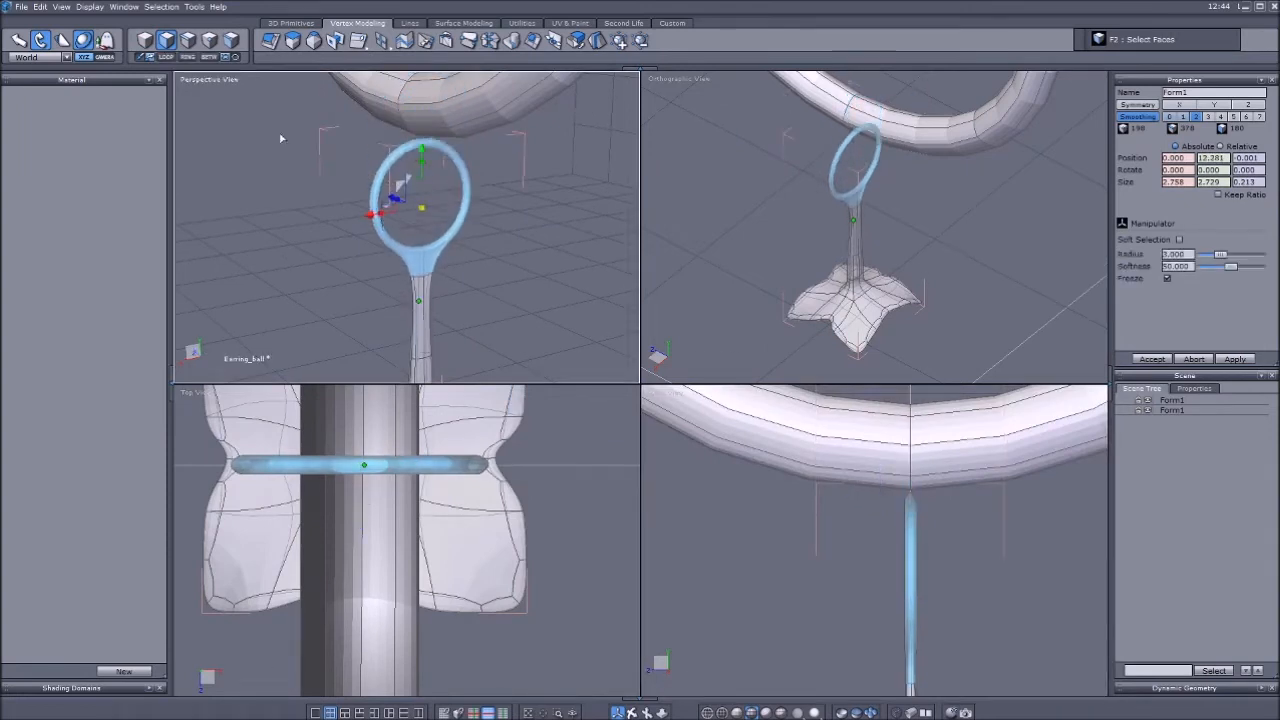
scroll(368, 145, "up", 4)
scroll(908, 577, "up", 4)
left_click_drag(870, 579, 831, 571)
- Try to select the edges along the small ring's inner and outer outlines
left_click(368, 130)
left_click(306, 190, "shift")
scroll(325, 200, "up", 3)
left_click(279, 352, "shift")
middle_click_drag(381, 360, 352, 266)
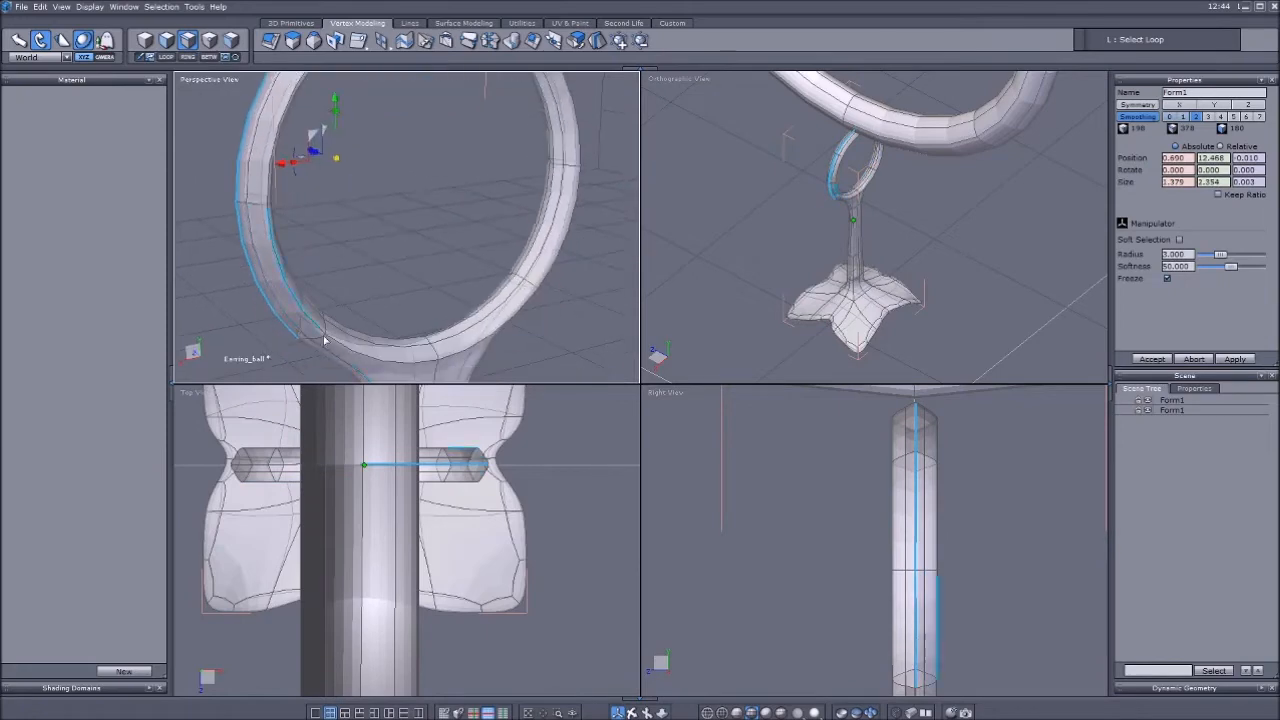
- Select the small ring's innermost edge loop in the front view and scale it inward to thicken the ring
left_click(681, 80)
left_click(684, 99)
scroll(837, 189, "up", 5)
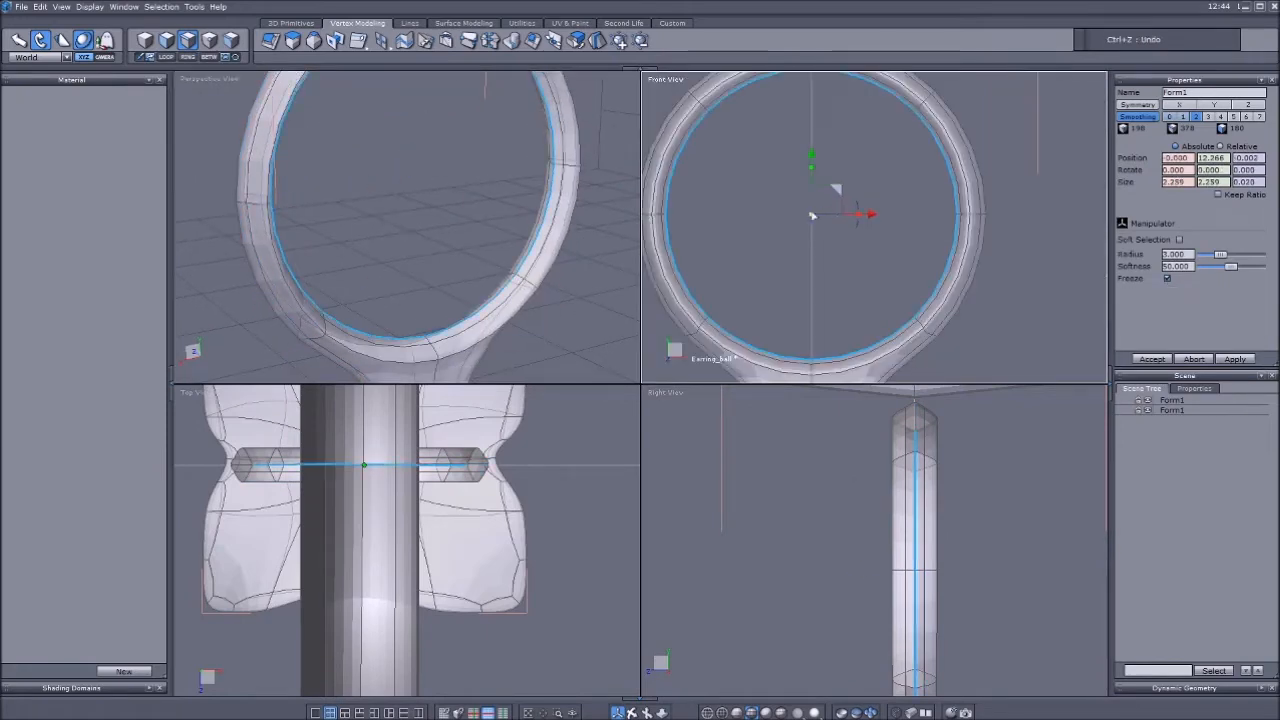
left_click(690, 150)
key("l")
left_click_drag(812, 217, 800, 217)
key("F5")
scroll(437, 200, "down", 3)
- Select the edge loop running along the small ring's outer side and down its stem
right_click_drag(340, 220, 491, 143)
scroll(491, 143, "up", 3)
key("F3")
left_click_drag(867, 572, 843, 572)
left_click(485, 170)
key("l")
left_click(906, 438)
key("l")
scroll(443, 200, "down", 3)
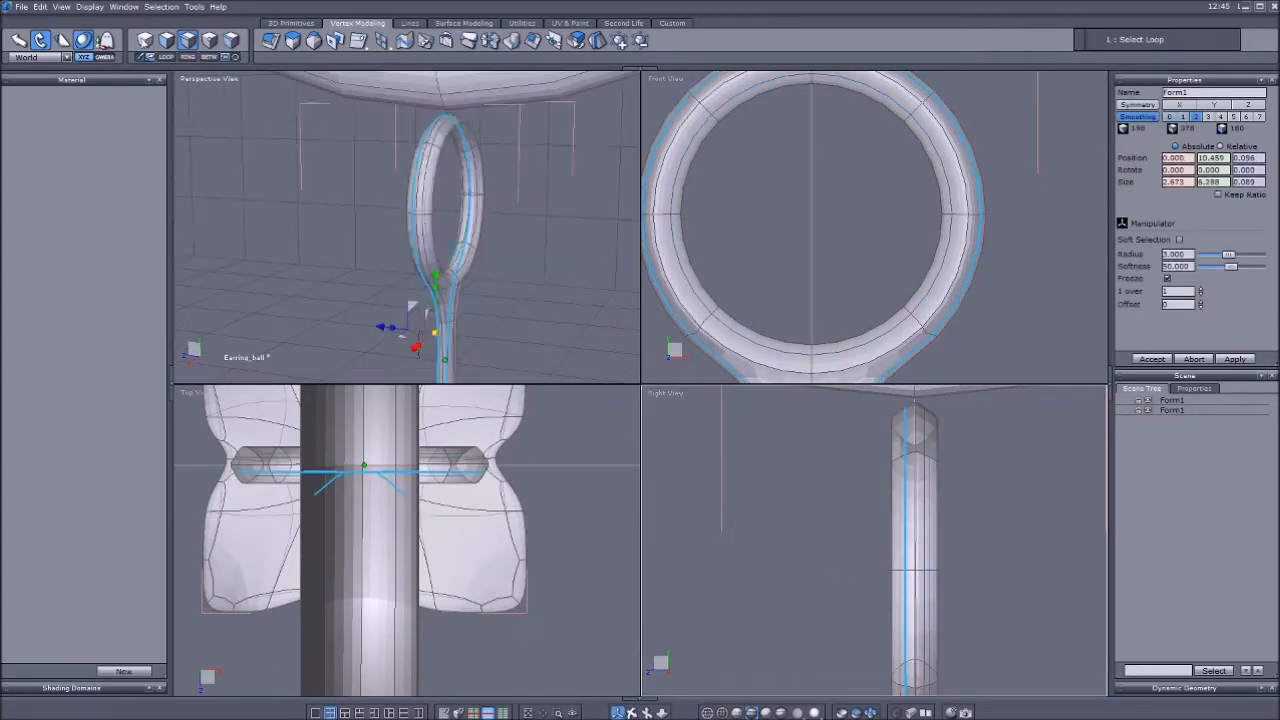
- Raise the whole small ring object until the large ring passes through it
key("F1")
scroll(835, 180, "down", 5)
left_click_drag(828, 205, 828, 190)
scroll(861, 622, "down", 4)
left_click_drag(885, 655, 884, 577)
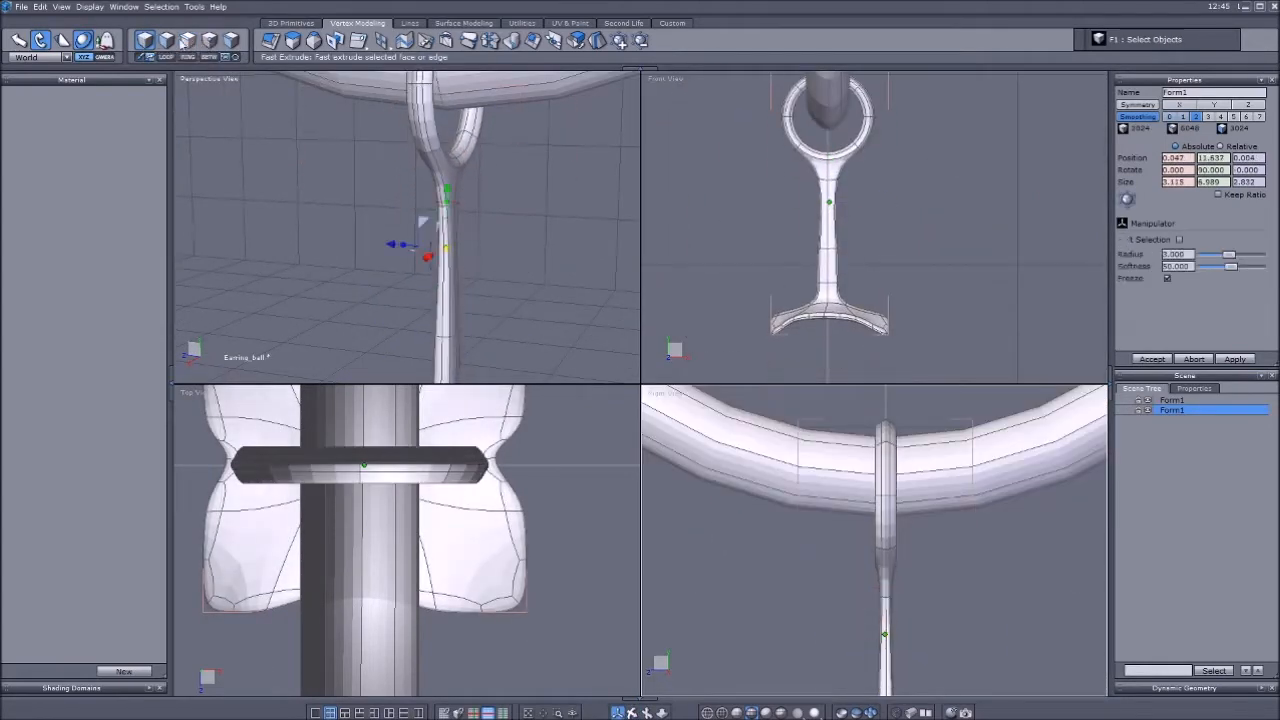
- Select the edges of the base and move them up to shorten the stem
key("F3")
left_click_drag(738, 274, 943, 366)
left_click_drag(829, 249, 829, 166)
- Select the stem's horizontal edge loops one after another and narrow them into an even, slim profile
scroll(827, 172, "up", 5)
left_click(824, 133)
key("l")
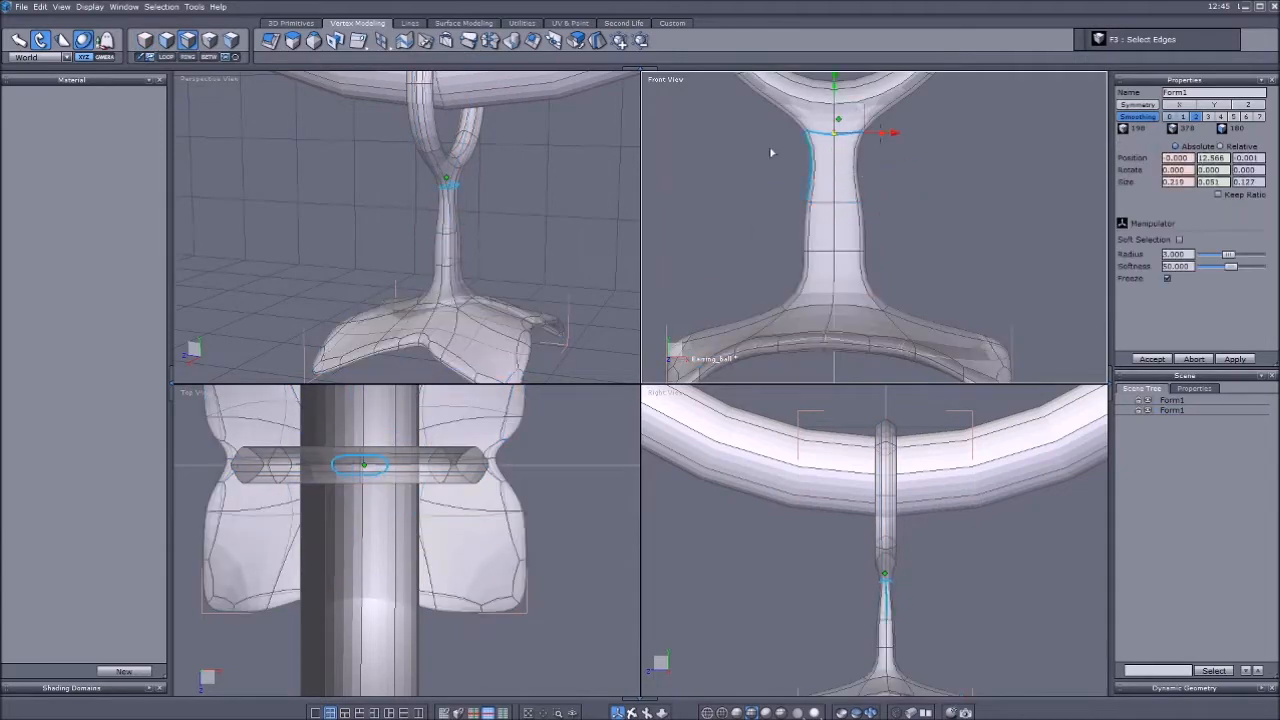
left_click(822, 250)
key("l")
left_click(857, 222)
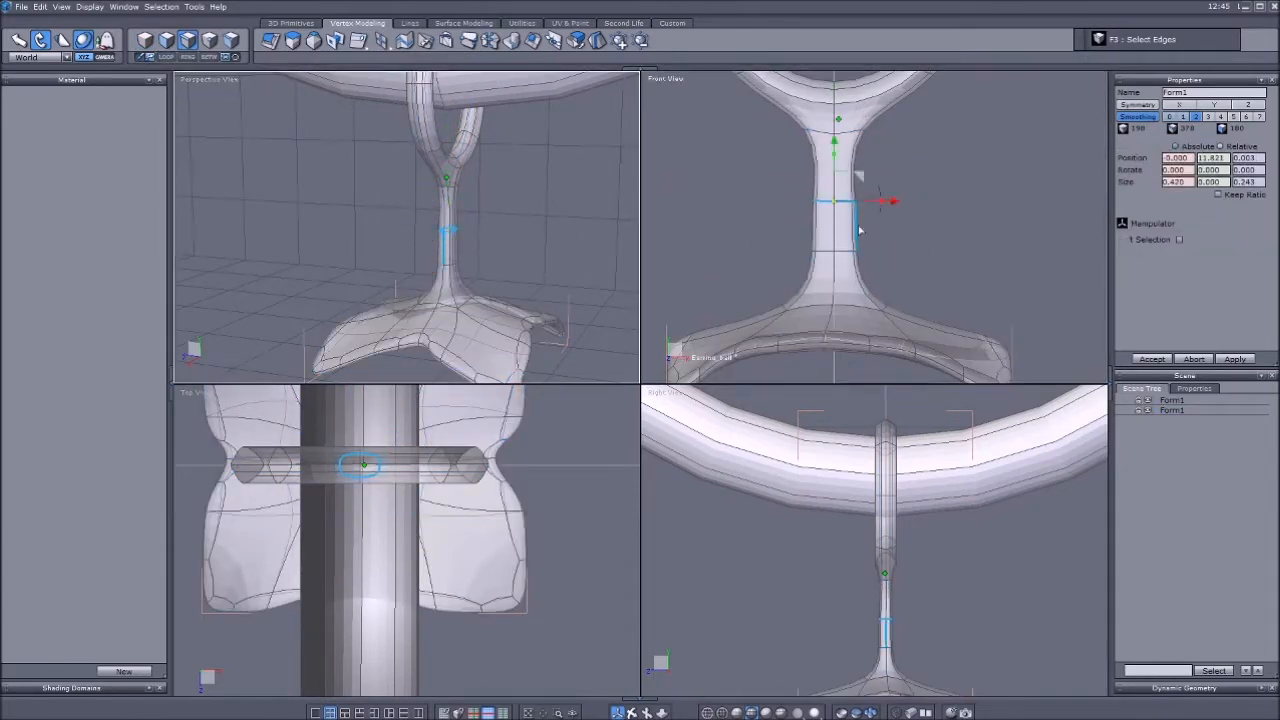
scroll(860, 232, "down", 4)
left_click_drag(745, 212, 955, 312)
- Examine the linked rings, the stem and the base as whole objects from several views
scroll(775, 225, "down", 4)
key("F1")
scroll(541, 223, "down", 5)
right_click_drag(541, 221, 527, 102)
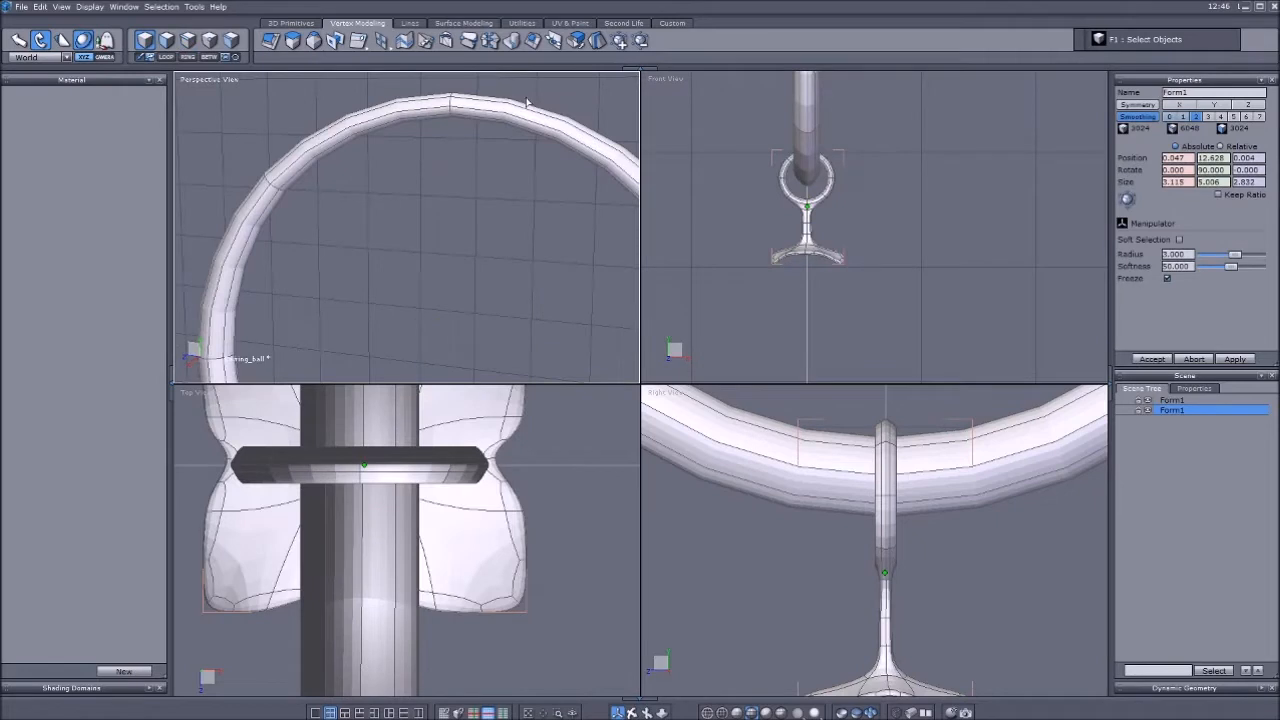
scroll(898, 189, "down", 3)
scroll(878, 550, "down", 5)
scroll(434, 294, "down", 4)
scroll(430, 290, "up", 4)
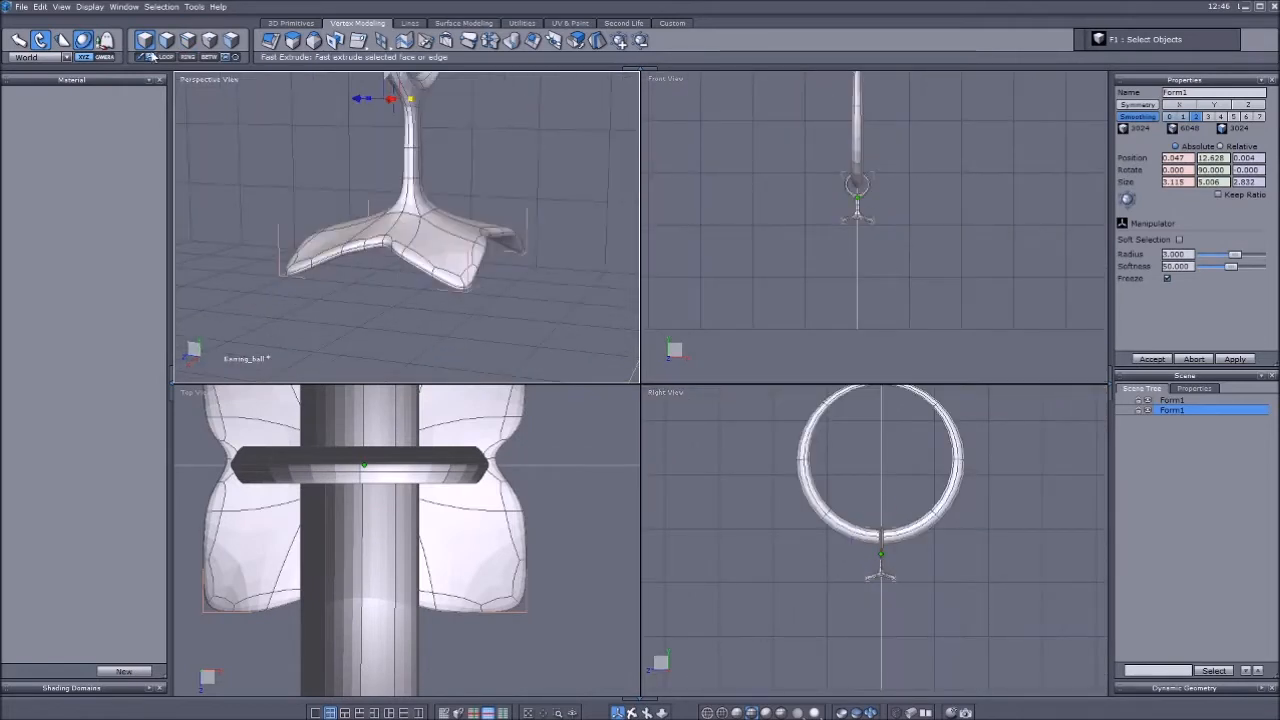
- Create a sphere about 4.12 in diameter below the stem, overlapping the flared base
left_click(292, 41)
scroll(857, 236, "up", 4)
left_click(851, 223)
left_click(880, 252)
key("Return")
scroll(866, 212, "up", 4)
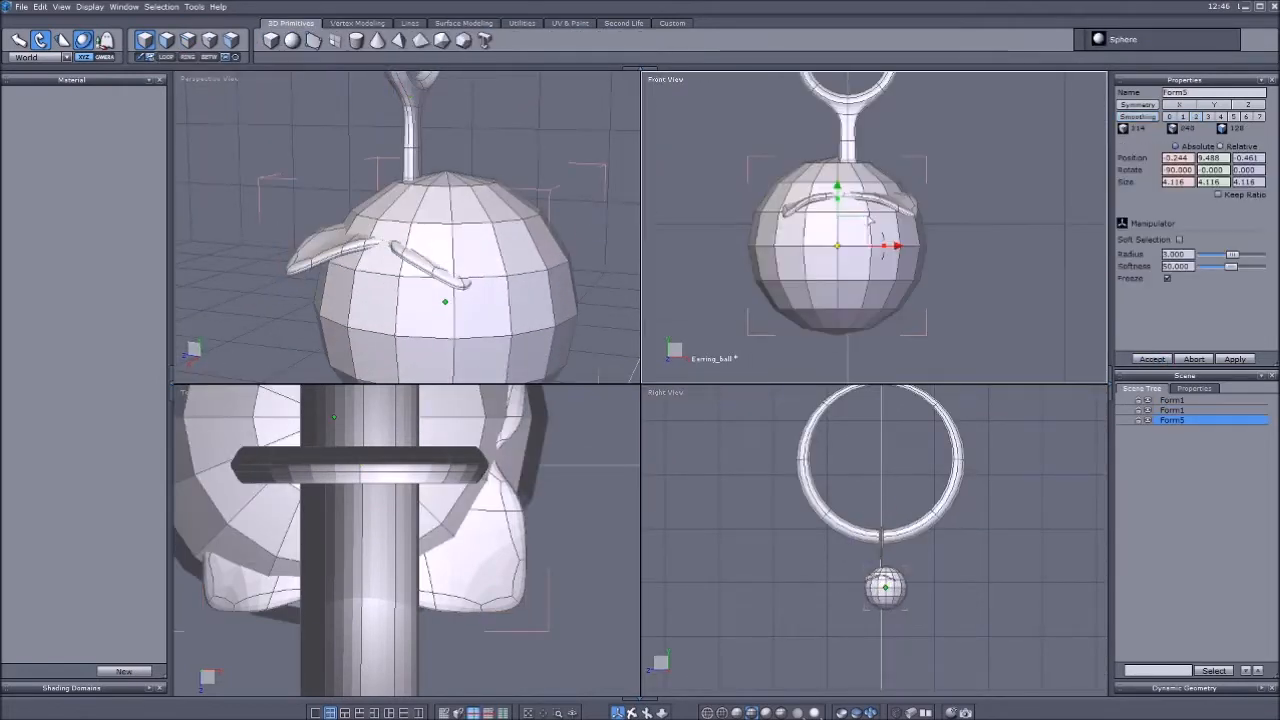
- Centre the sphere at X 0 and Z 0, lower it beneath the base and raise its smoothing to level 2
double_click(1178, 158)
type("0")
double_click(1247, 158)
type("0")
key("Return")
scroll(872, 591, "up", 5)
left_click_drag(909, 514, 910, 540)
key("plus")
key("plus")
- Select vertical edges on the base's rim one after another and lower them onto the ball
scroll(440, 262, "up", 4)
middle_click_drag(425, 252, 678, 337)
left_click(1171, 410)
key("F3")
scroll(848, 238, "up", 5)
scroll(447, 251, "up", 5)
middle_click_drag(447, 251, 503, 246)
left_click(498, 208)
left_click_drag(484, 131, 484, 163)
left_click(314, 215)
left_click_drag(314, 156, 314, 197)
- Fine-tune the rim edge near the middle of the rear side by raising it slightly and shifting it sideways
middle_click_drag(430, 262, 396, 266)
left_click(459, 232)
left_click_drag(450, 163, 450, 151)
scroll(879, 190, "up", 2)
left_click_drag(919, 206, 920, 207)
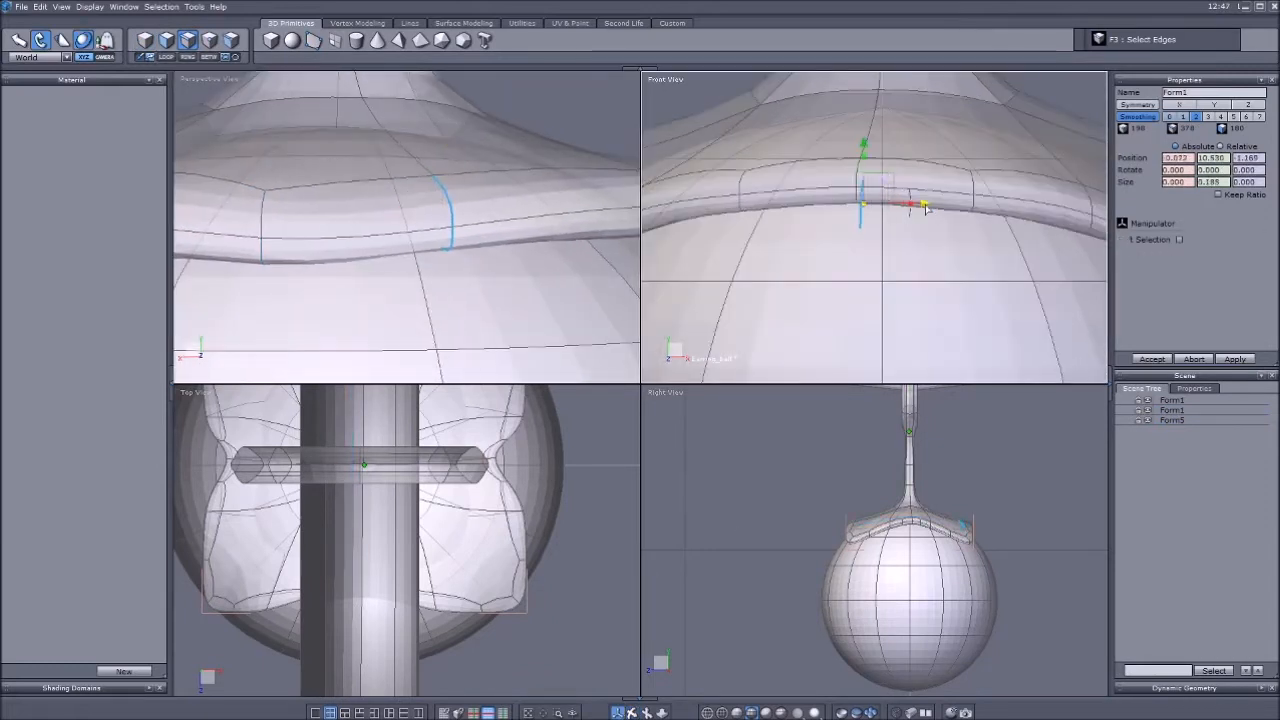
- Working from the rear view, lower the rim edges on either side of the middle closer to the ball
left_click(668, 80)
left_click(676, 114)
left_click(1002, 207)
left_click_drag(1001, 160, 998, 172)
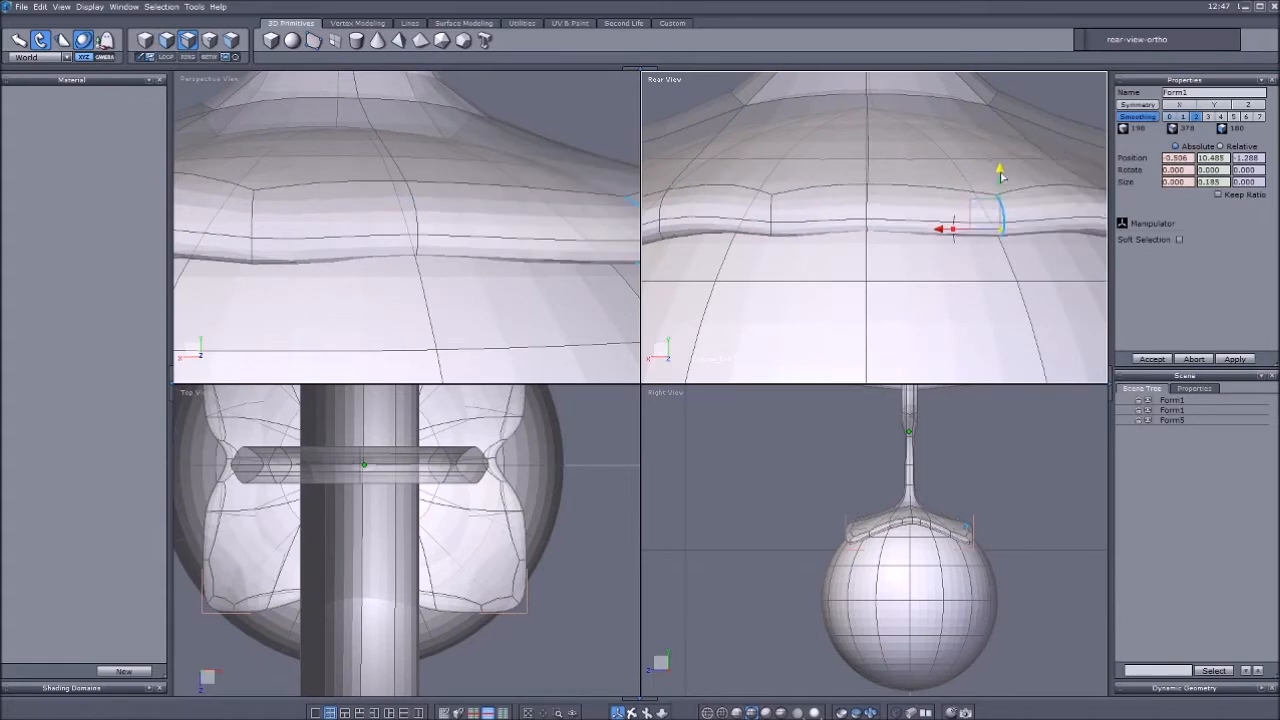
middle_click_drag(845, 225, 950, 186)
left_click(750, 192)
left_click_drag(753, 130, 753, 146)
- Turn off the base's smoothing and lower the two edges at its rear corner on the positive X side
middle_click_drag(650, 256, 757, 230)
left_click(632, 711)
scroll(370, 190, "down", 3)
left_click_drag(390, 140, 349, 203)
scroll(349, 203, "up", 3)
left_click(617, 712)
left_click(1137, 117)
left_click(439, 192)
left_click_drag(438, 147, 438, 201)
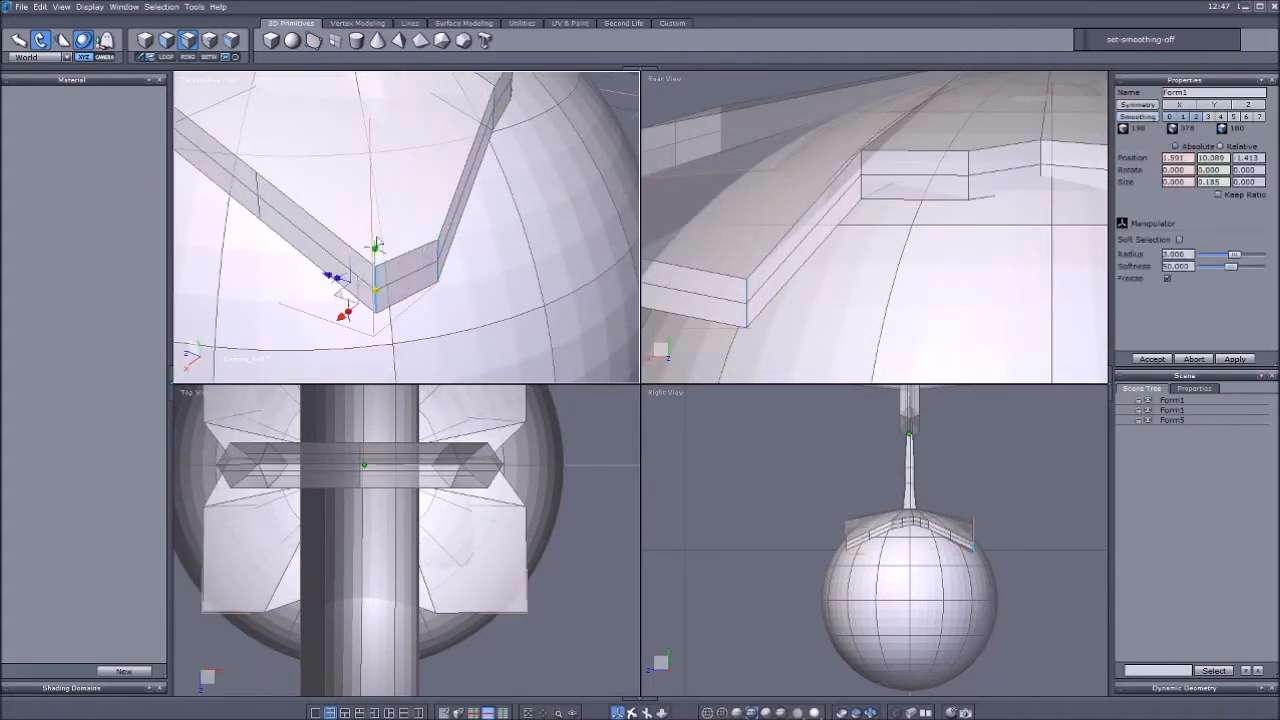
left_click_drag(375, 239, 375, 299)
- Lower the rim edges from that rear corner towards the middle of the positive X side to follow the ball
left_click(258, 195)
left_click_drag(254, 143, 254, 188)
scroll(256, 192, "down", 3)
right_click_drag(256, 195, 282, 199)
scroll(282, 199, "up", 3)
left_click(309, 150)
left_click_drag(306, 98, 305, 138)
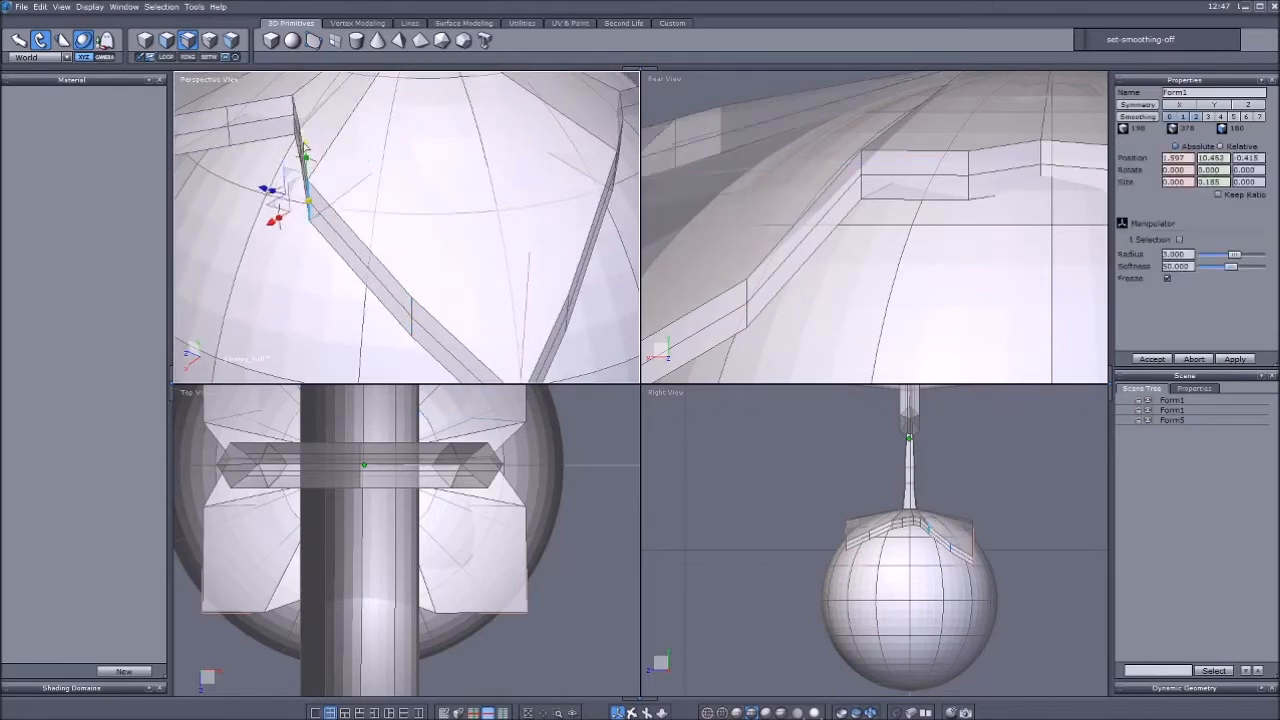
right_click_drag(305, 150, 431, 134)
left_click(443, 160)
left_click_drag(443, 112, 443, 137)
- Restore the base's smoothing to level 2 and refine the edges at the rear corner and along the adjacent side
scroll(443, 140, "down", 3)
right_click_drag(430, 140, 475, 140)
scroll(480, 138, "up", 3)
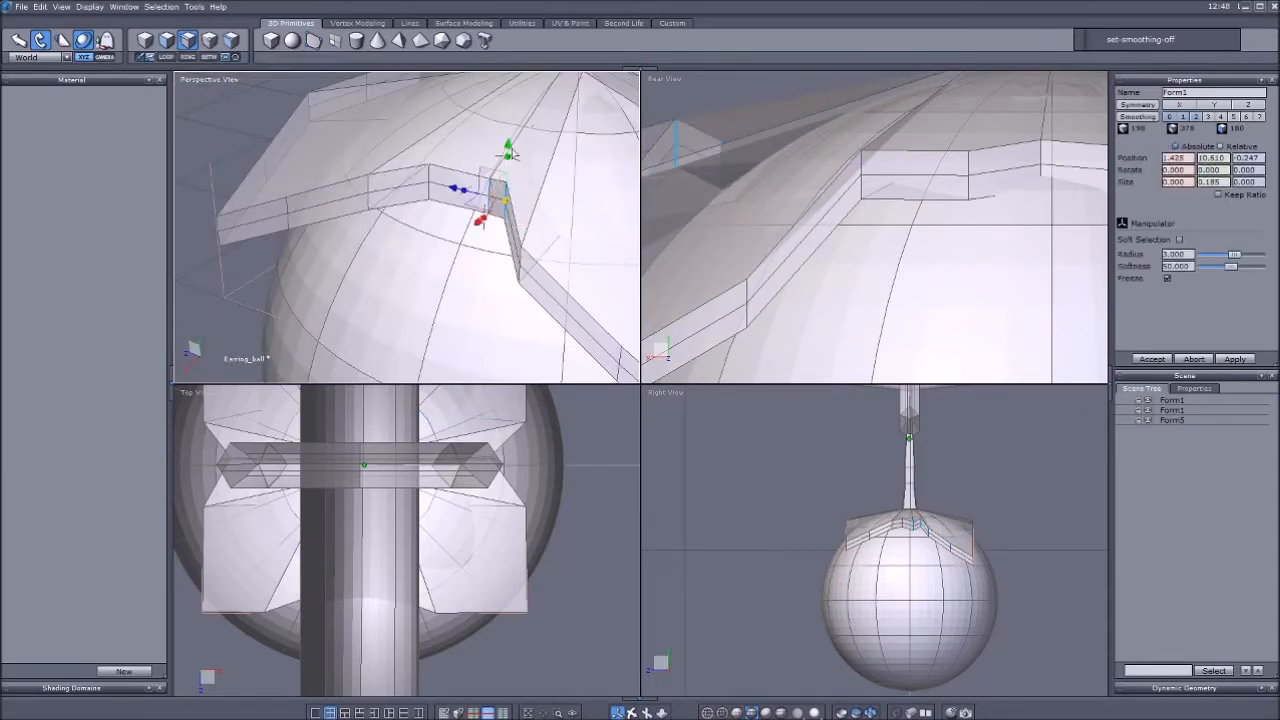
left_click(1197, 117)
right_click_drag(590, 230, 509, 245)
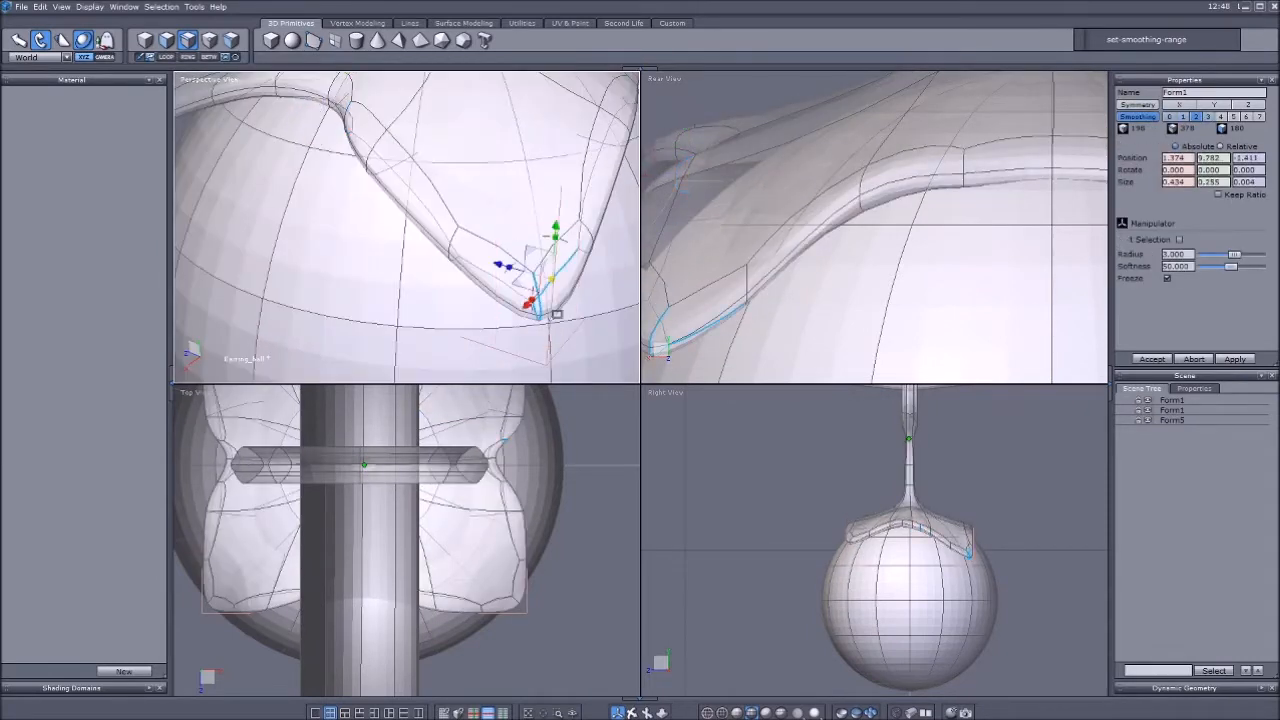
left_click(598, 229)
middle_click_drag(457, 197, 597, 302)
left_click(412, 182)
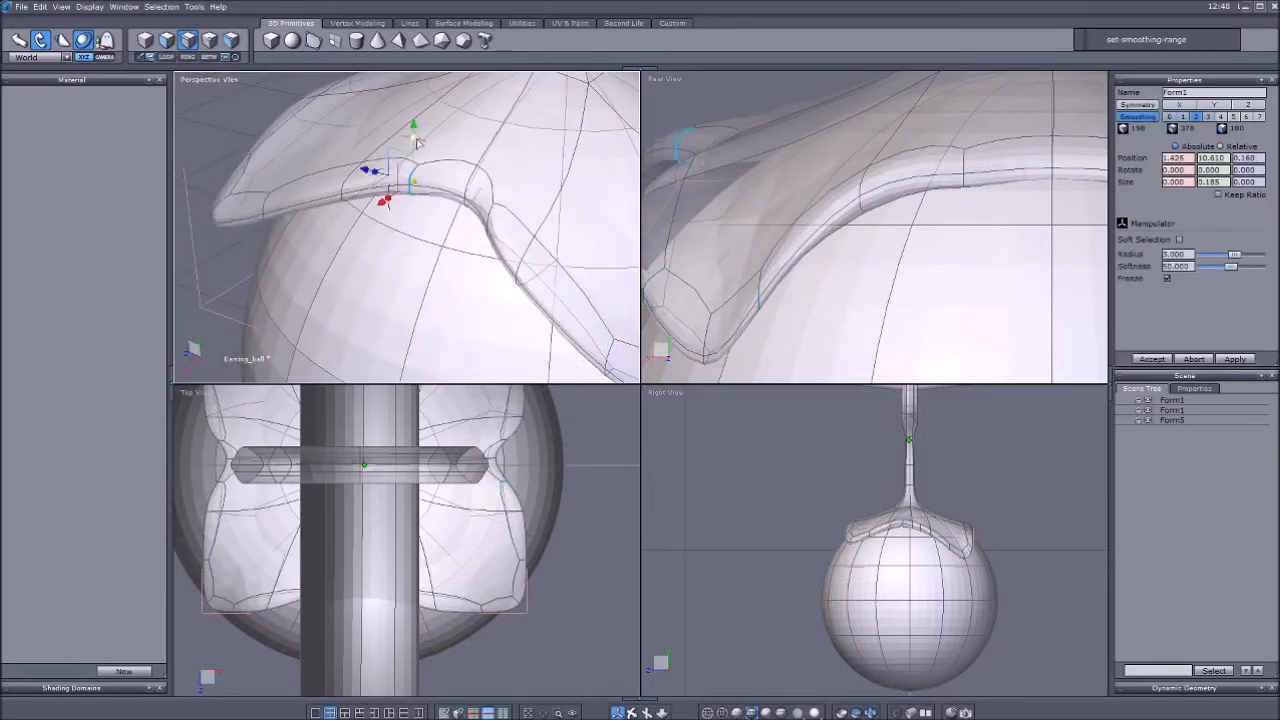
- Adjust the rim edges at the front corner on the positive X side so they follow the ball's surface
right_click_drag(349, 130, 400, 165)
left_click_drag(278, 197, 366, 266)
scroll(420, 260, "down", 5)
right_click_drag(497, 294, 333, 221)
scroll(621, 350, "up", 3)
right_click_drag(566, 659, 564, 682)
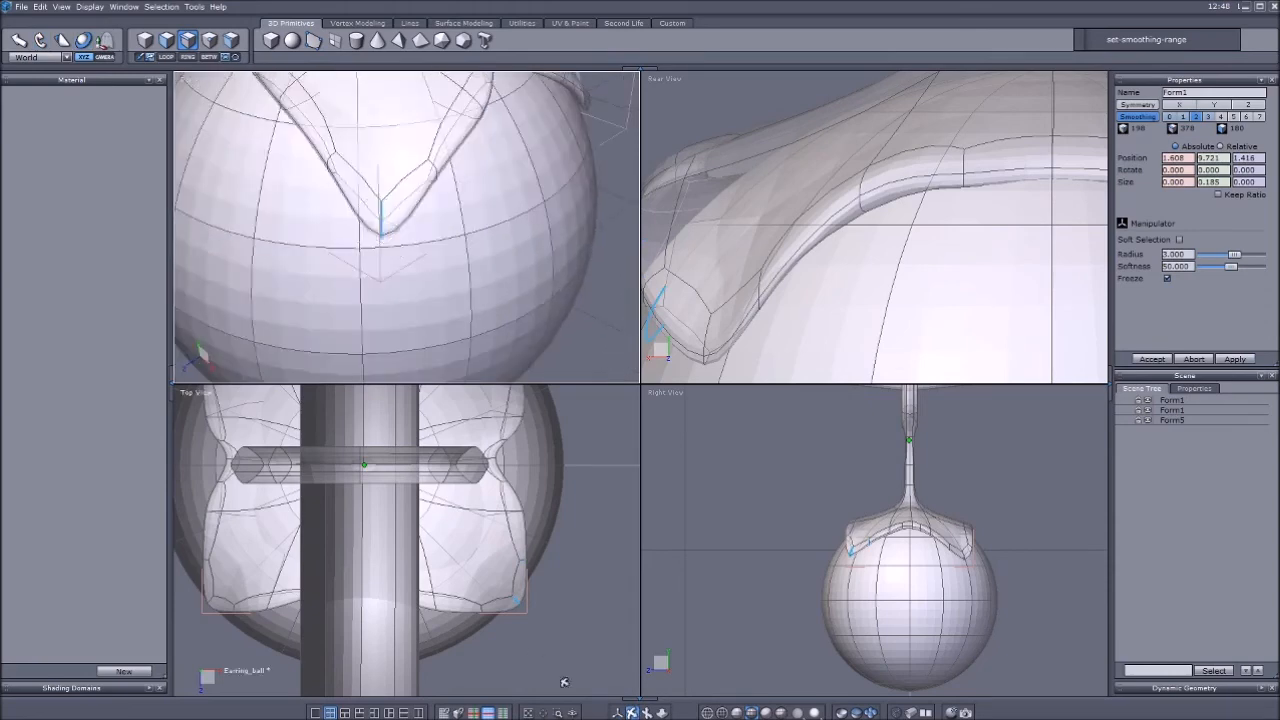
key("v")
right_click_drag(379, 218, 417, 202)
scroll(417, 202, "up", 2)
left_click_drag(394, 126, 440, 206)
scroll(440, 206, "up", 2)
- Fit the front rim edges and those at the front corner on the negative X side to the ball
left_click(380, 183)
scroll(380, 183, "up", 1)
left_click(343, 177)
right_click_drag(252, 163, 440, 233)
right_click_drag(380, 315, 464, 299)
left_click(460, 238)
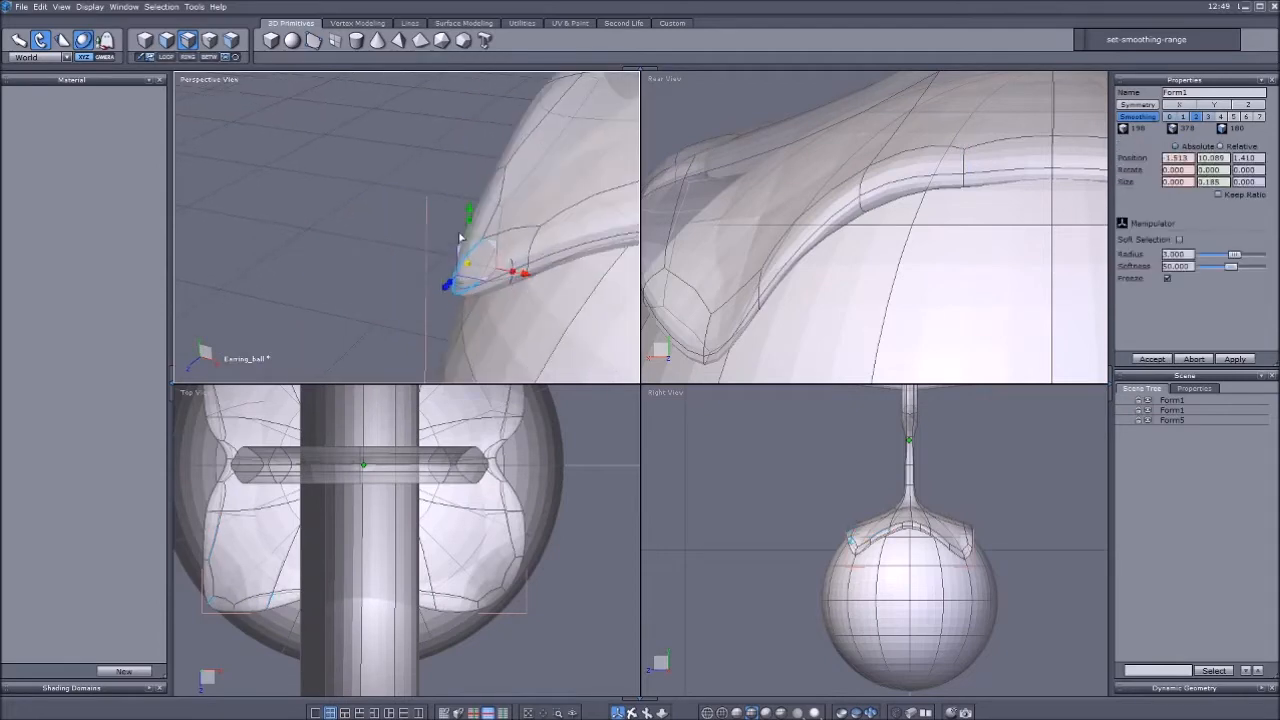
- Adjust the edges between the negative X front corner and the side's middle, and undo the last change
middle_click_drag(418, 239, 378, 272)
scroll(350, 300, "up", 1)
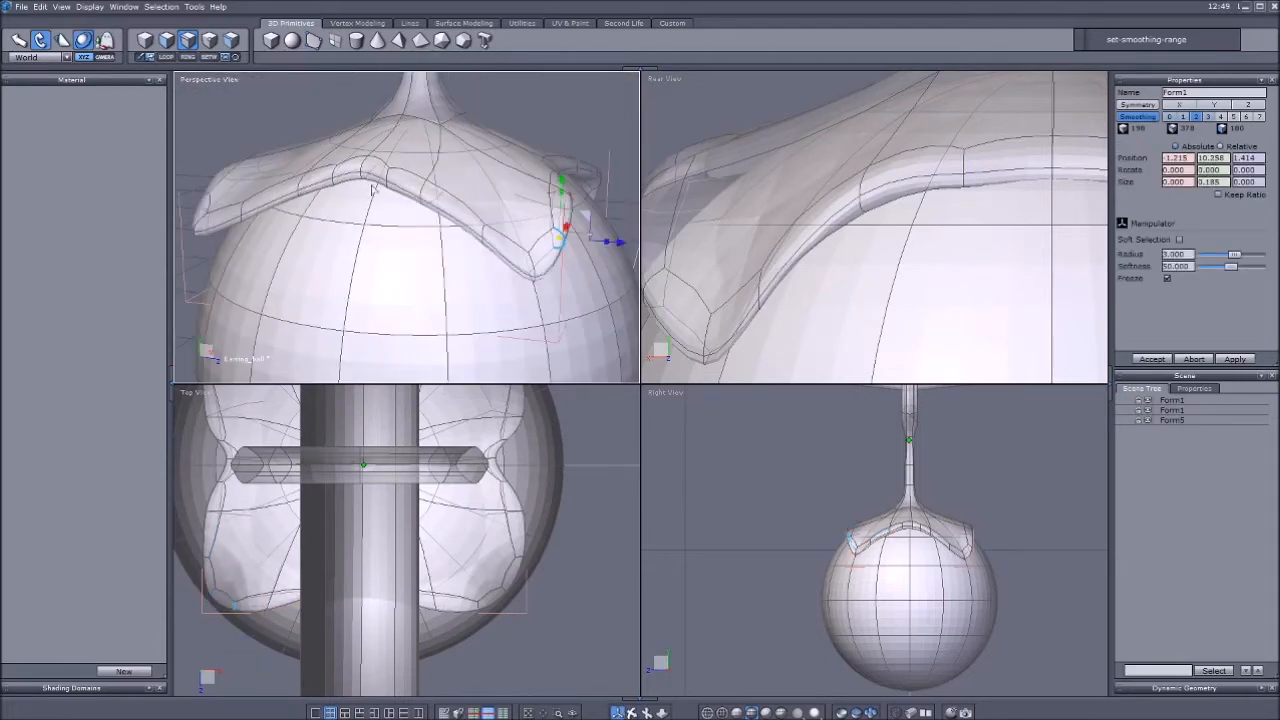
left_click(360, 158)
scroll(360, 110, "up", 1)
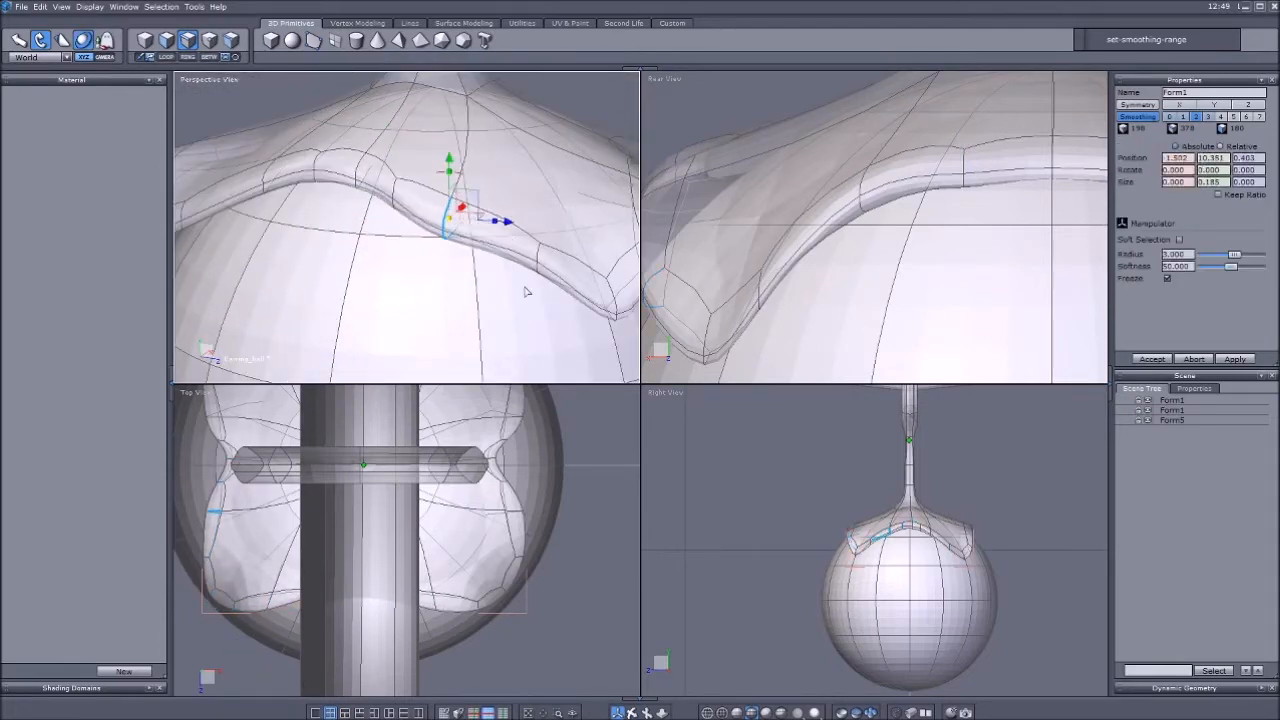
left_click(606, 298)
middle_click_drag(606, 298, 372, 168)
key("ctrl+z")
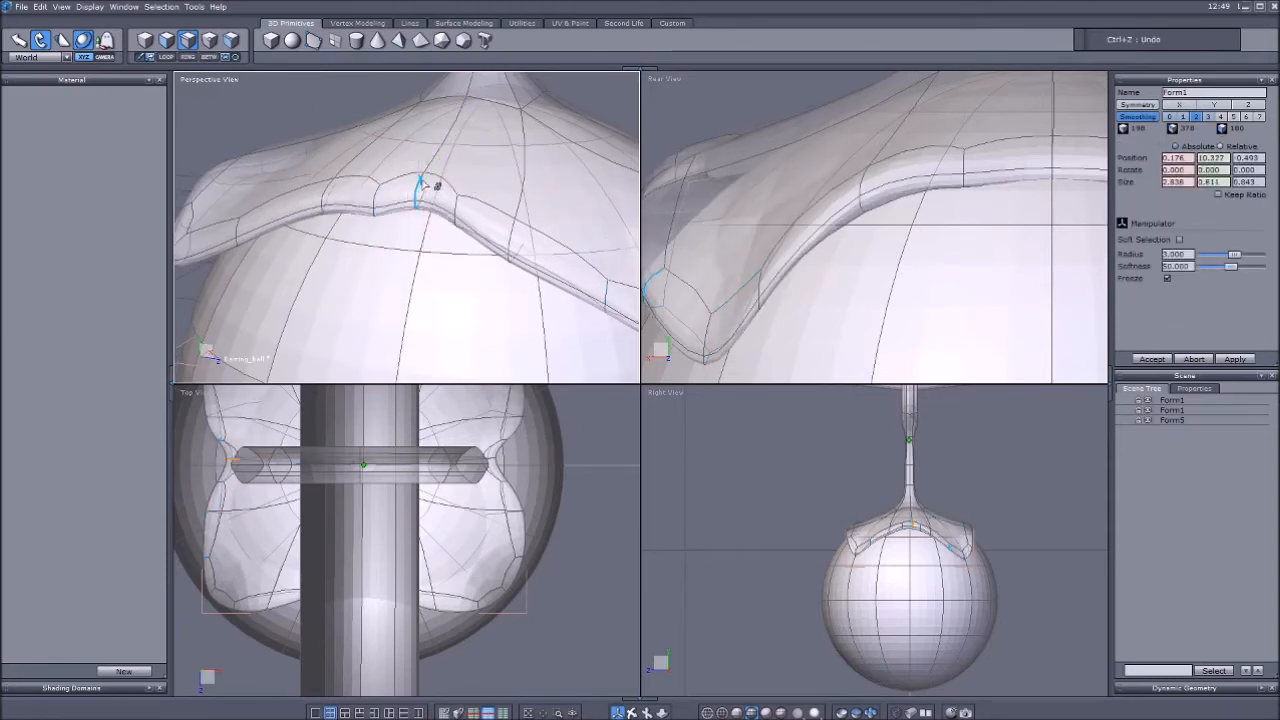
- Fit the remaining rim edges along the negative X side and towards its rear corner to the ball
left_click(419, 183)
scroll(416, 168, "up", 4)
scroll(400, 150, "down", 2)
left_click(394, 205)
middle_click_drag(394, 205, 440, 205)
left_click(246, 268)
middle_click_drag(246, 268, 300, 290)
middle_click_drag(942, 522, 445, 263)
left_click(382, 214)
left_click(306, 155)
middle_click_drag(306, 155, 420, 157)
left_click_drag(420, 157, 364, 256)
- Examine the fit of the smoothed base on the ball as a whole object from several views
key("F1")
scroll(395, 172, "down", 5)
left_click(631, 713)
middle_click_drag(300, 290, 223, 174)
scroll(283, 209, "down", 4)
middle_click_drag(283, 209, 330, 250)
scroll(330, 250, "up", 5)
- Select the edge loop where the stem meets the base plus adjoining edges and shift them to even out the flare
key("F3")
left_click(352, 208)
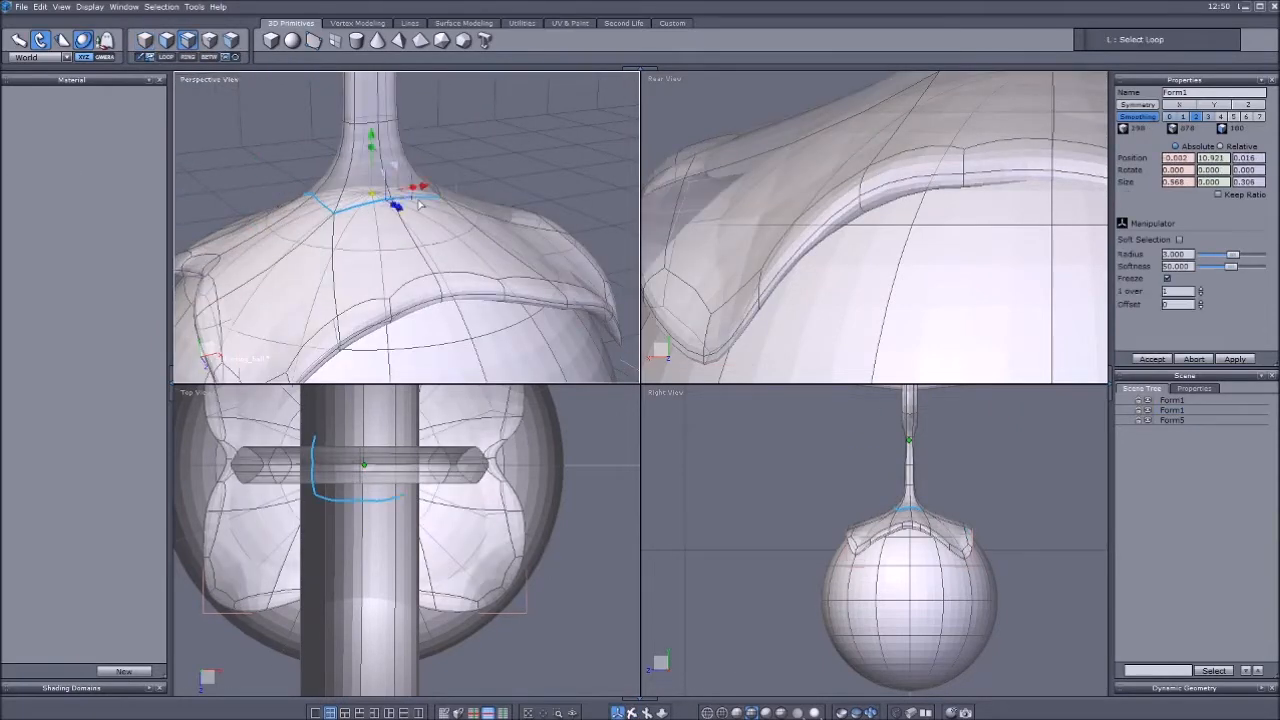
scroll(420, 204, "up", 5)
left_click(423, 251, "shift")
middle_click_drag(423, 251, 437, 211)
left_click(437, 211, "shift")
scroll(437, 211, "down", 5)
left_click_drag(537, 165, 537, 157)
left_click_drag(535, 215, 565, 222)
left_click_drag(537, 156, 537, 173)
scroll(540, 185, "down", 5)
scroll(858, 218, "down", 10)
- Map the UVs of the ball, the connecting piece and the large ring, giving them materials named Ball, Connect and Ring
key("F1")
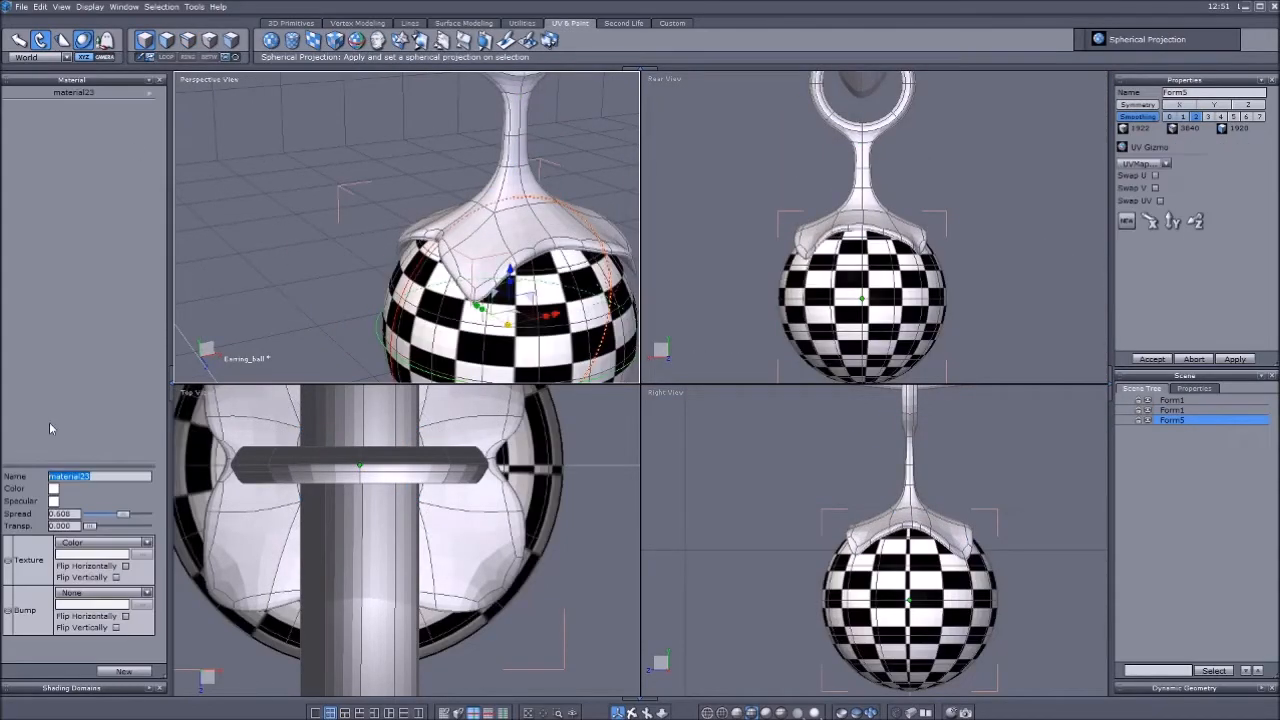
left_click(1172, 410, "shift")
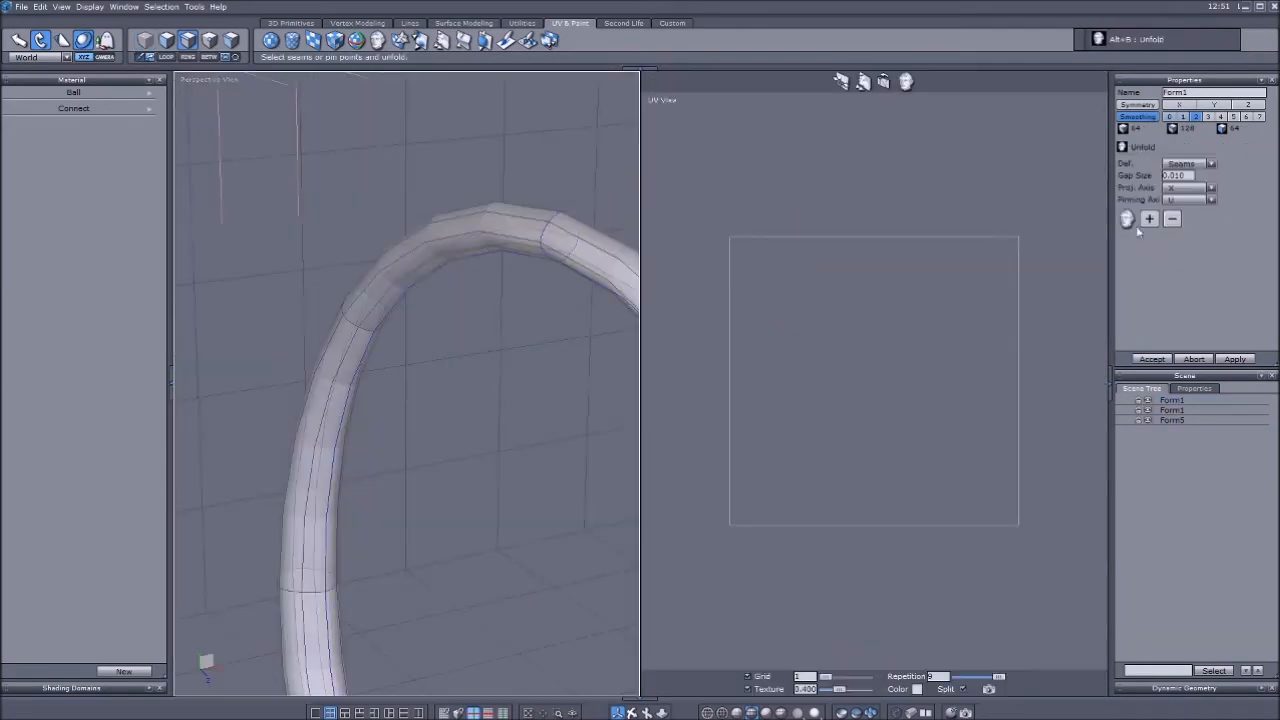
left_click(110, 671)
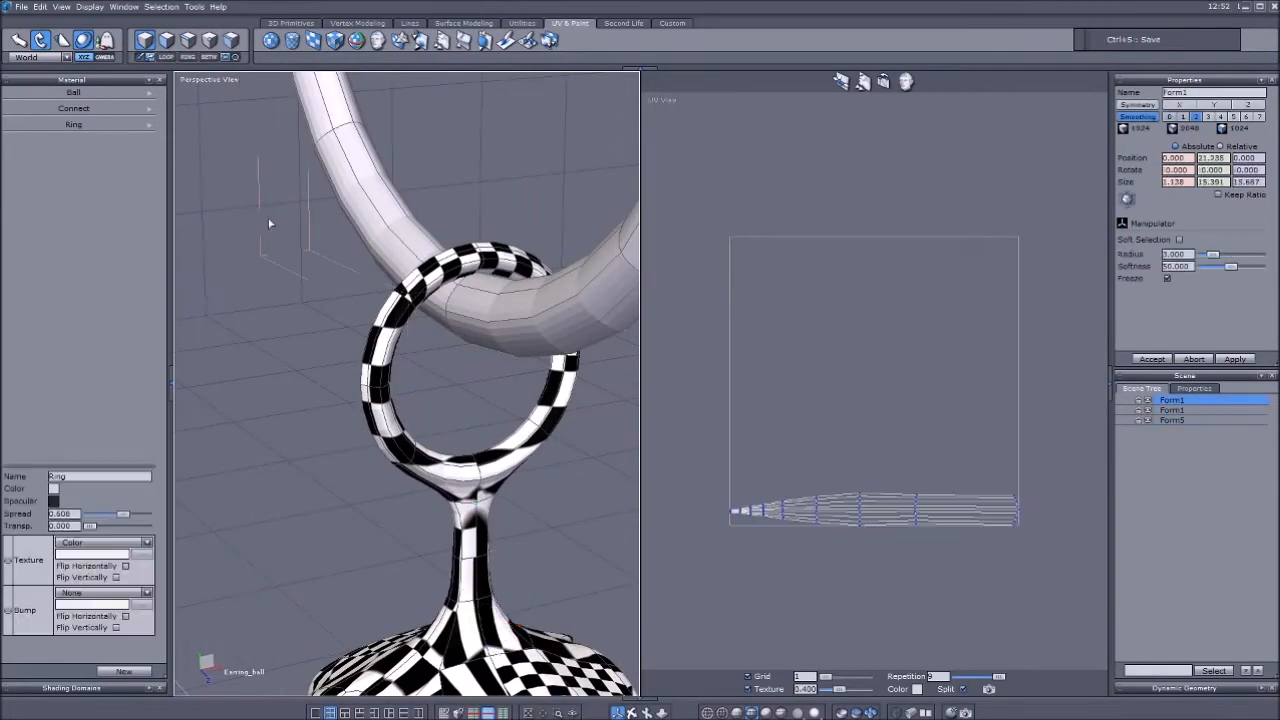
- Import the Genesis 2 Female figure into the scene as a size reference
left_click(21, 6)
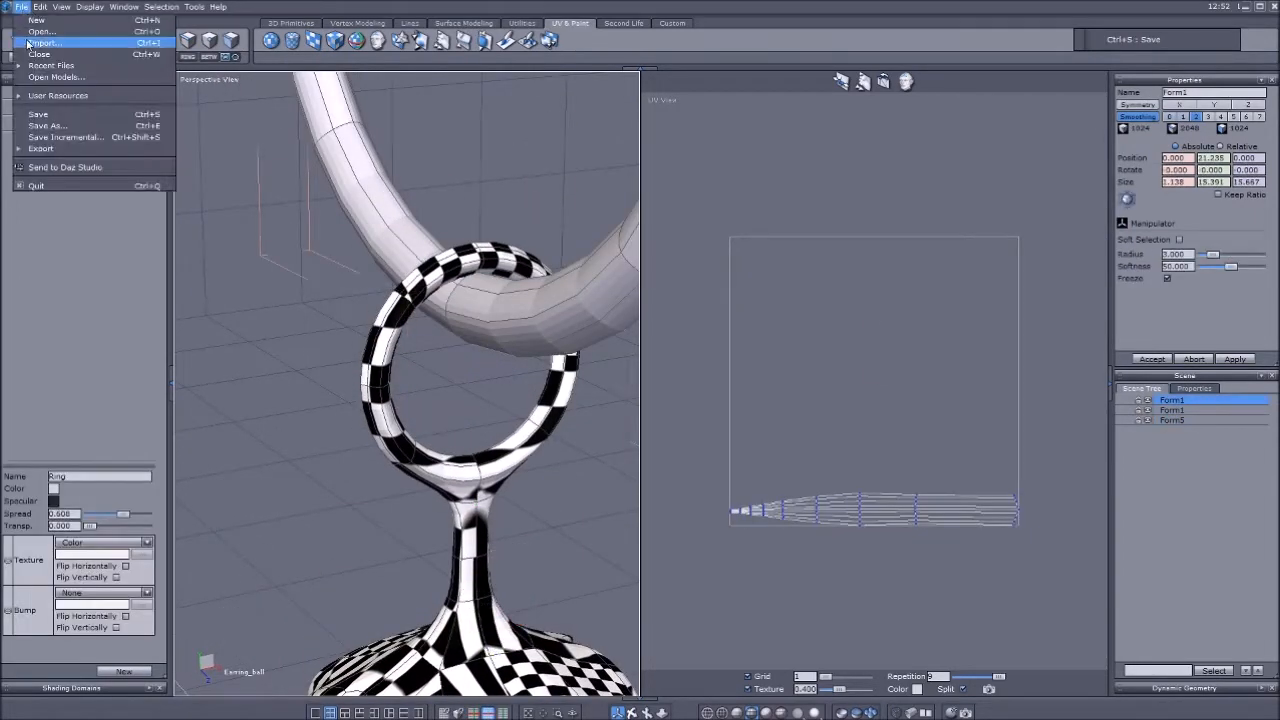
left_click(45, 42)
double_click(685, 358)
left_click(989, 364)
double_click(1142, 364)
- Group the three earring parts and fit the scaled-down group beneath the figure's left earlobe, rotated about 28.9° around Y
left_click(1173, 420)
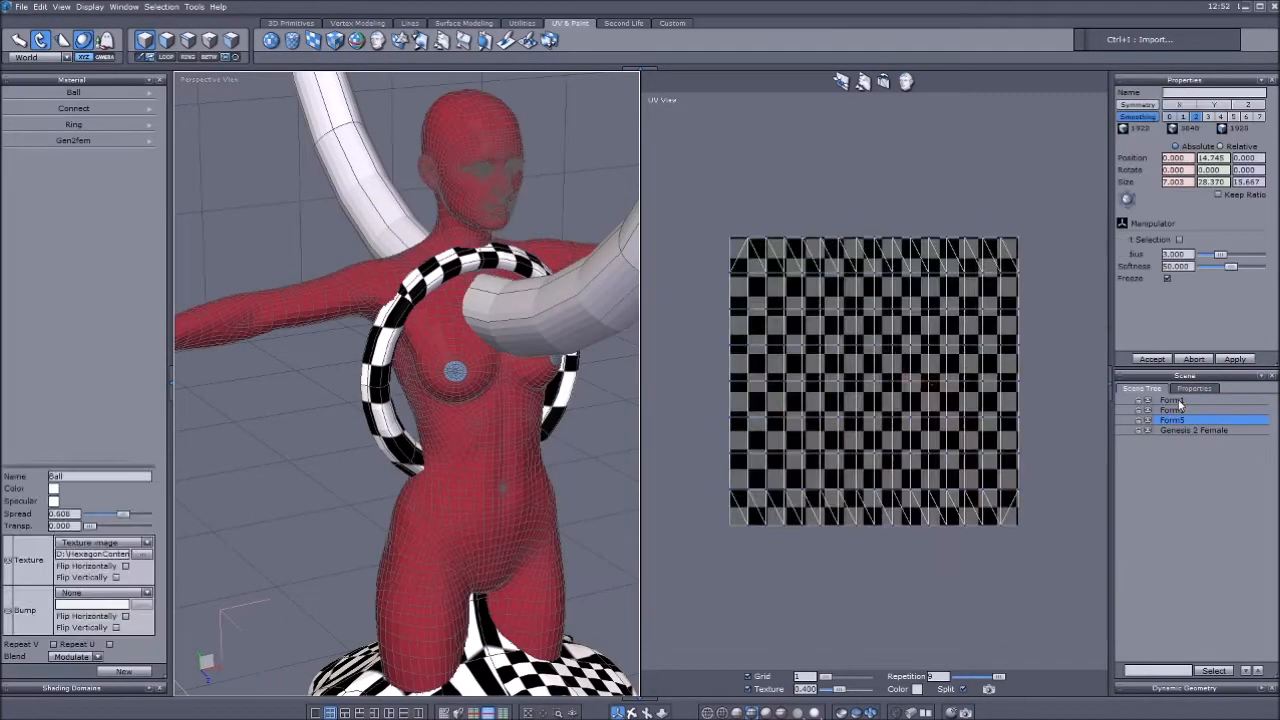
left_click(1173, 400, "shift")
left_click(522, 23)
left_click(1151, 359)
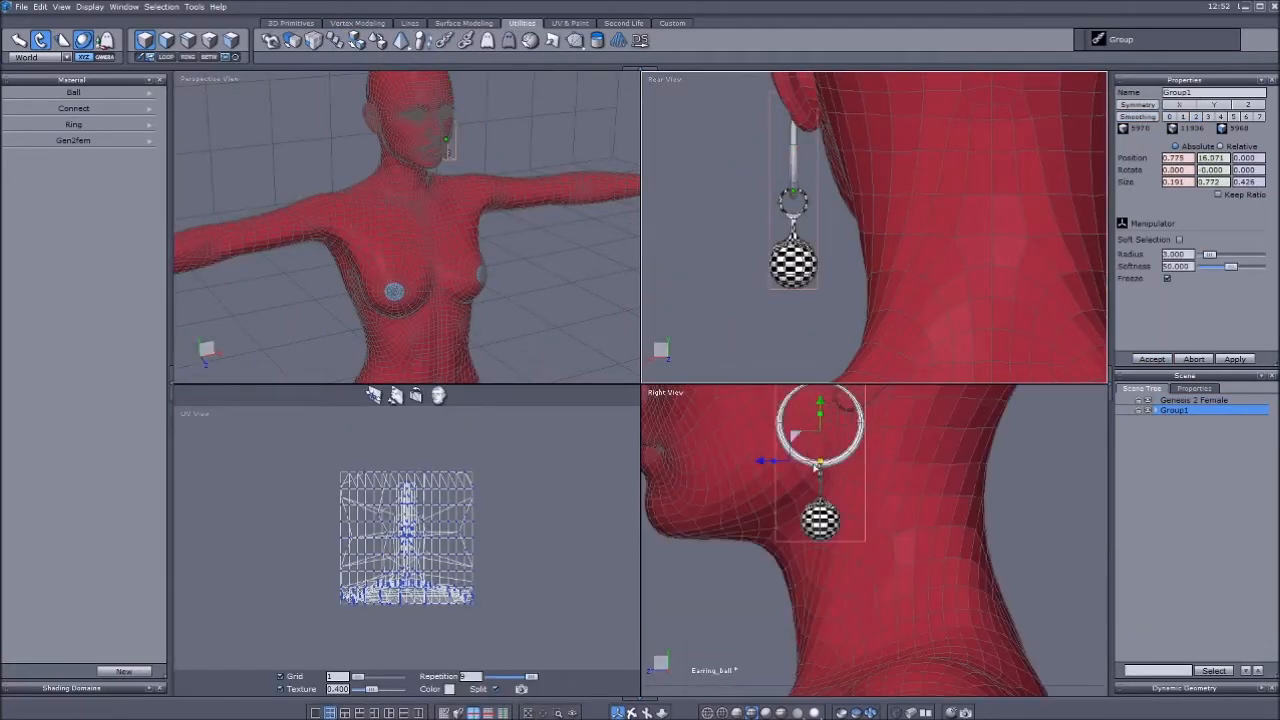
left_click_drag(800, 426, 828, 453)
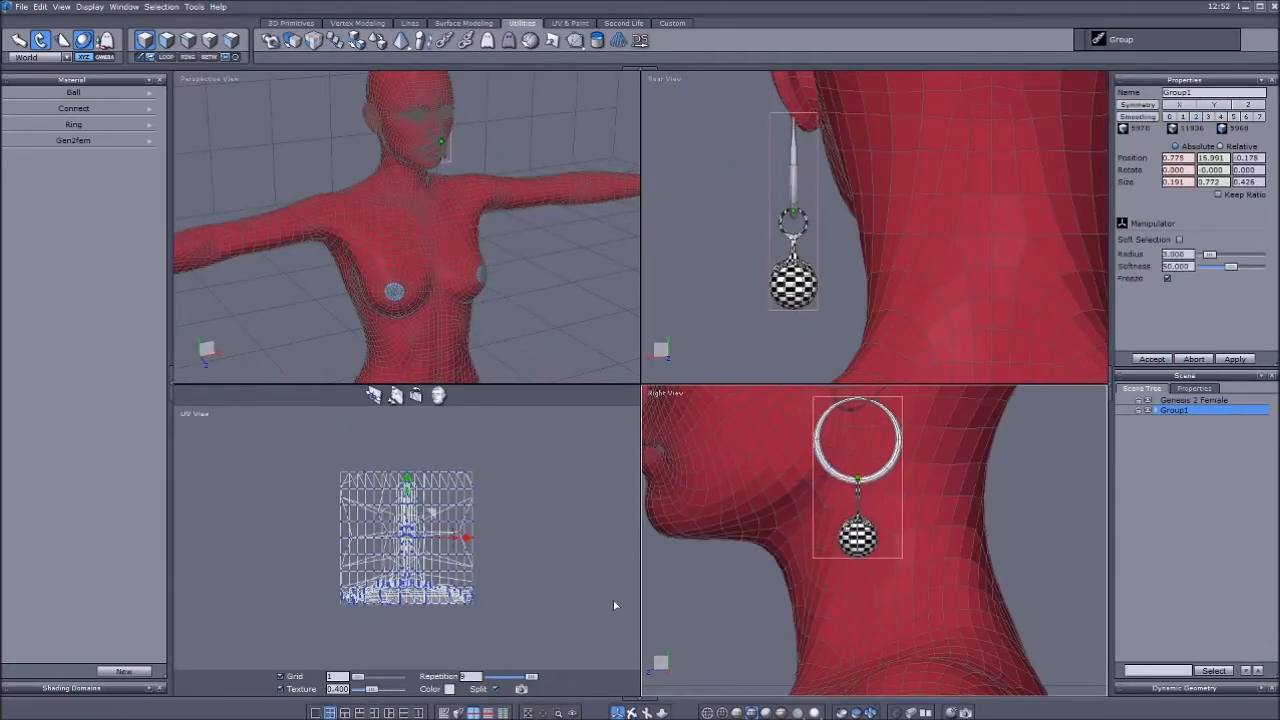
key("space")
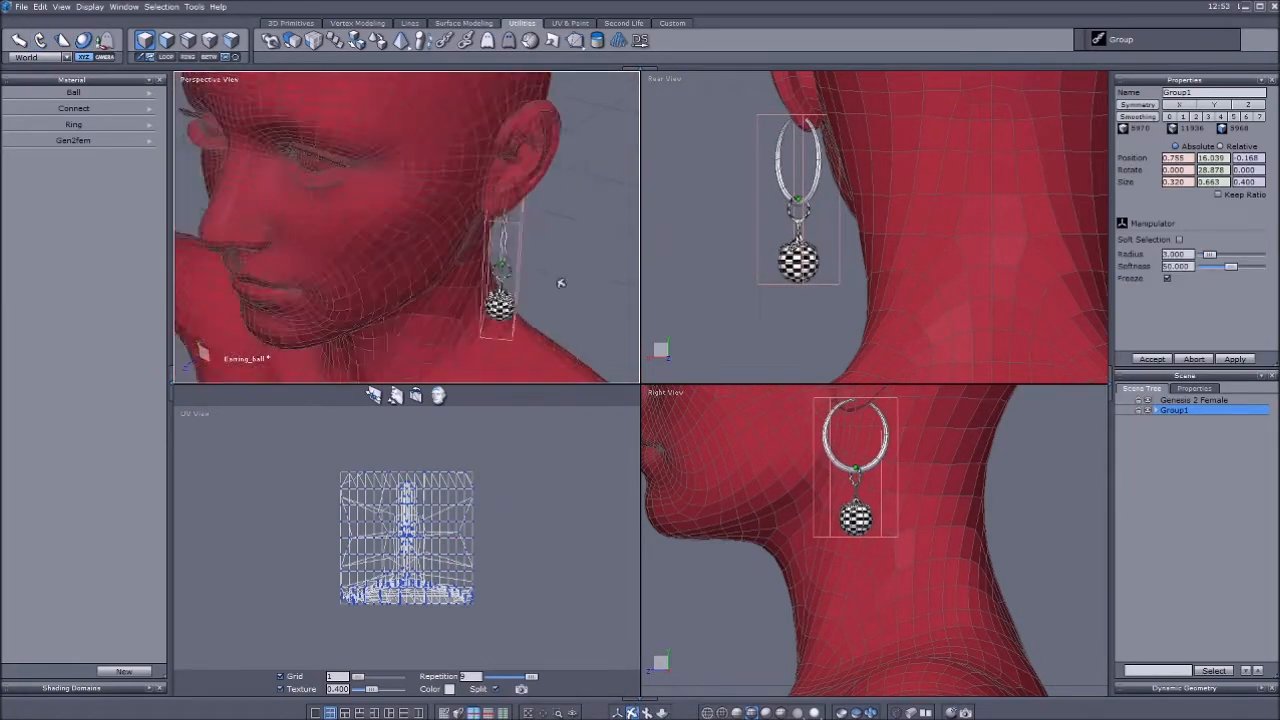
- Delete the reference figure and export the earring as the WaveFront OBJ "Ball Earring L" in the Jewelry folder
left_click(383, 289)
key("Delete")
left_click(21, 6)
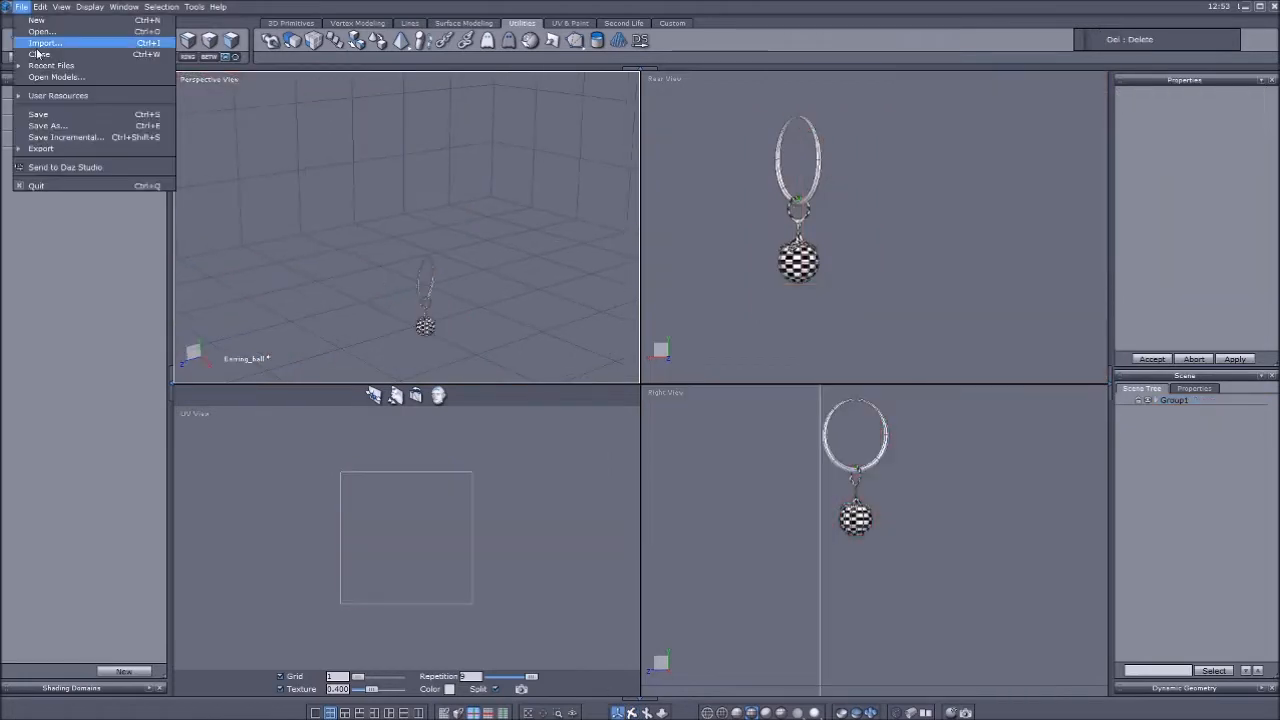
left_click(50, 123)
type("Ball Earring 1")
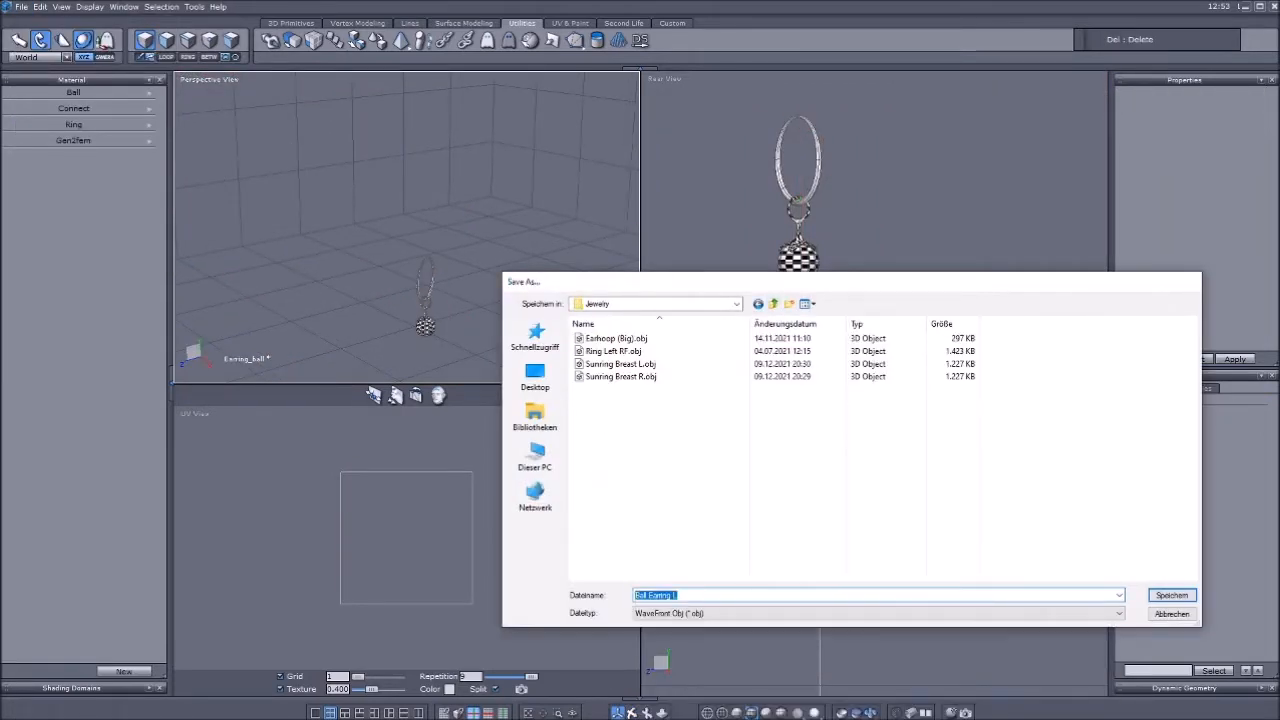
key("Return")
key("Return")
- Replace the earring with a copy mirrored along X, export it as a WaveFront OBJ, and undo the last deletion
key("ctrl+a")
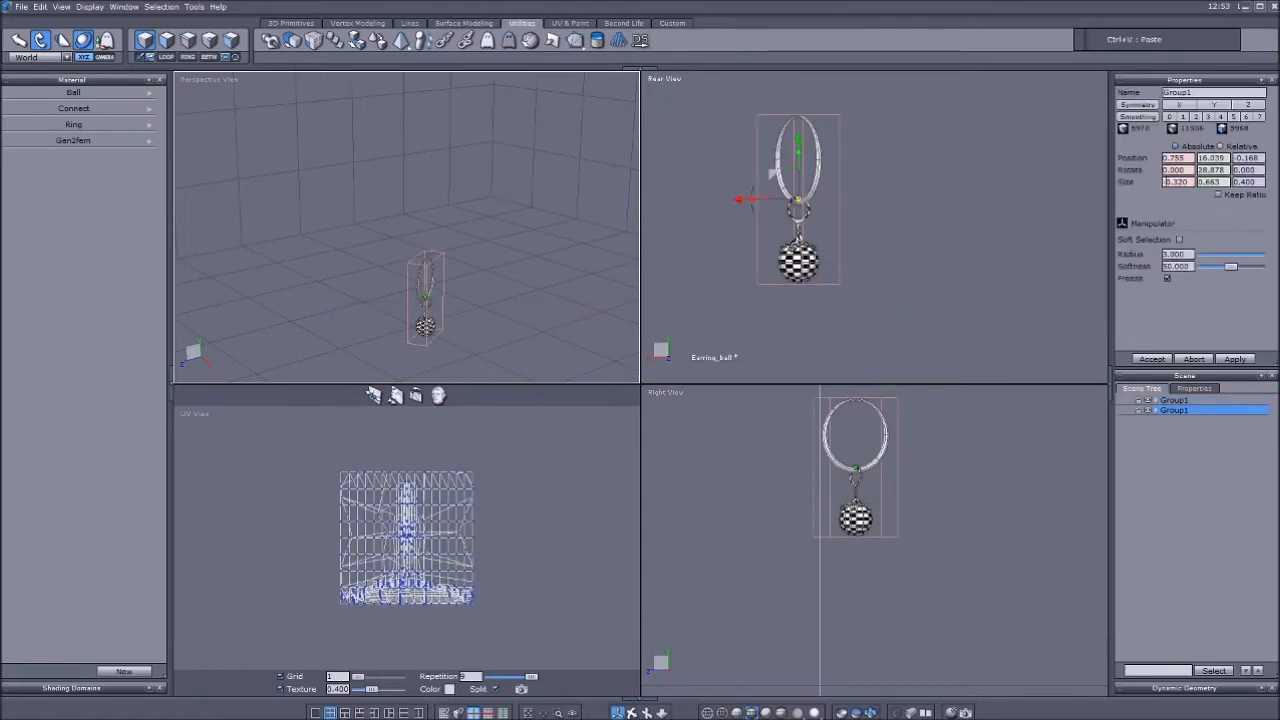
key("Delete")
left_click(21, 6)
left_click(229, 171)
key("Return")
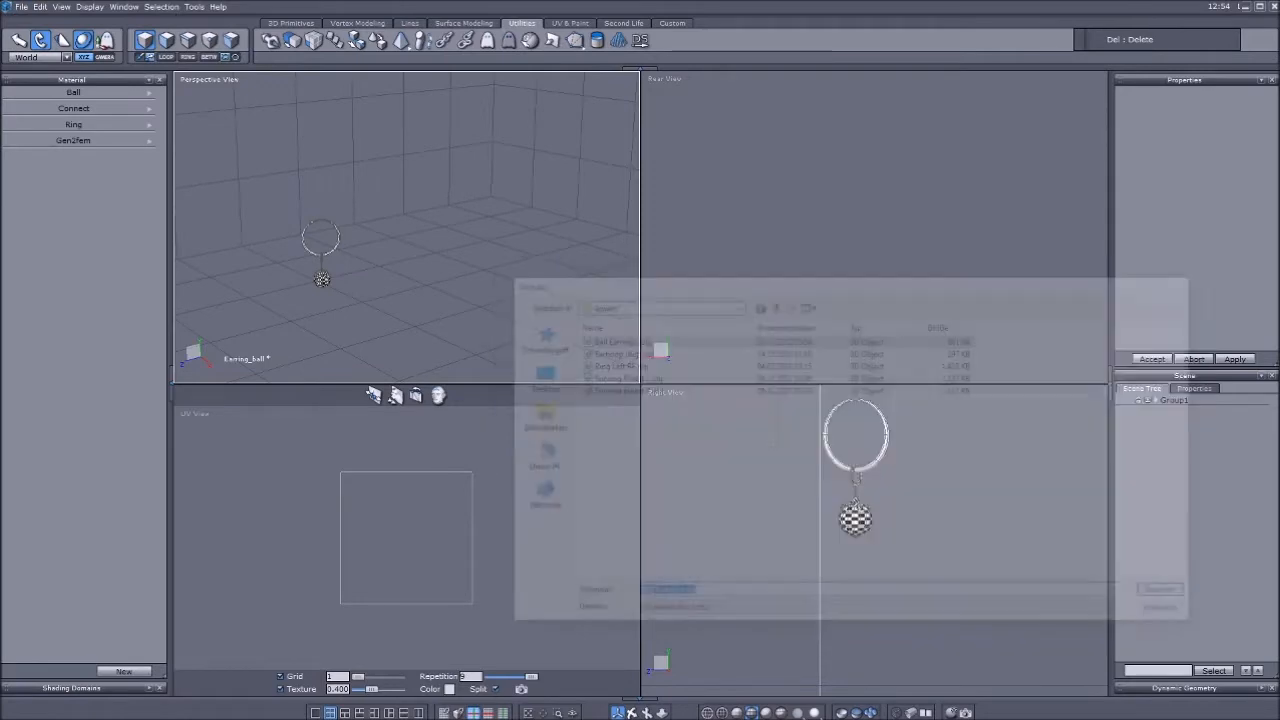
key("Return")
key("ctrl+z")
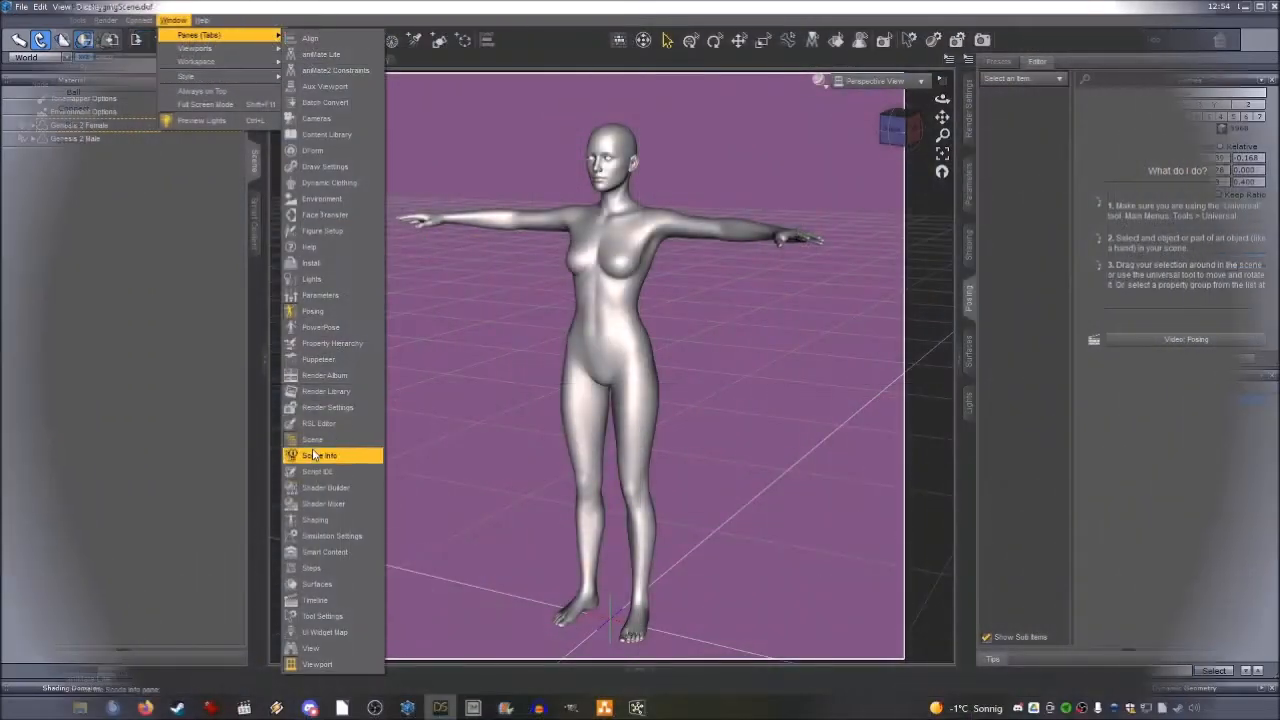
- Switch to DAZ Studio, open Figure Setup and load Ball Earring L.obj into the geometry list
left_click(322, 231)
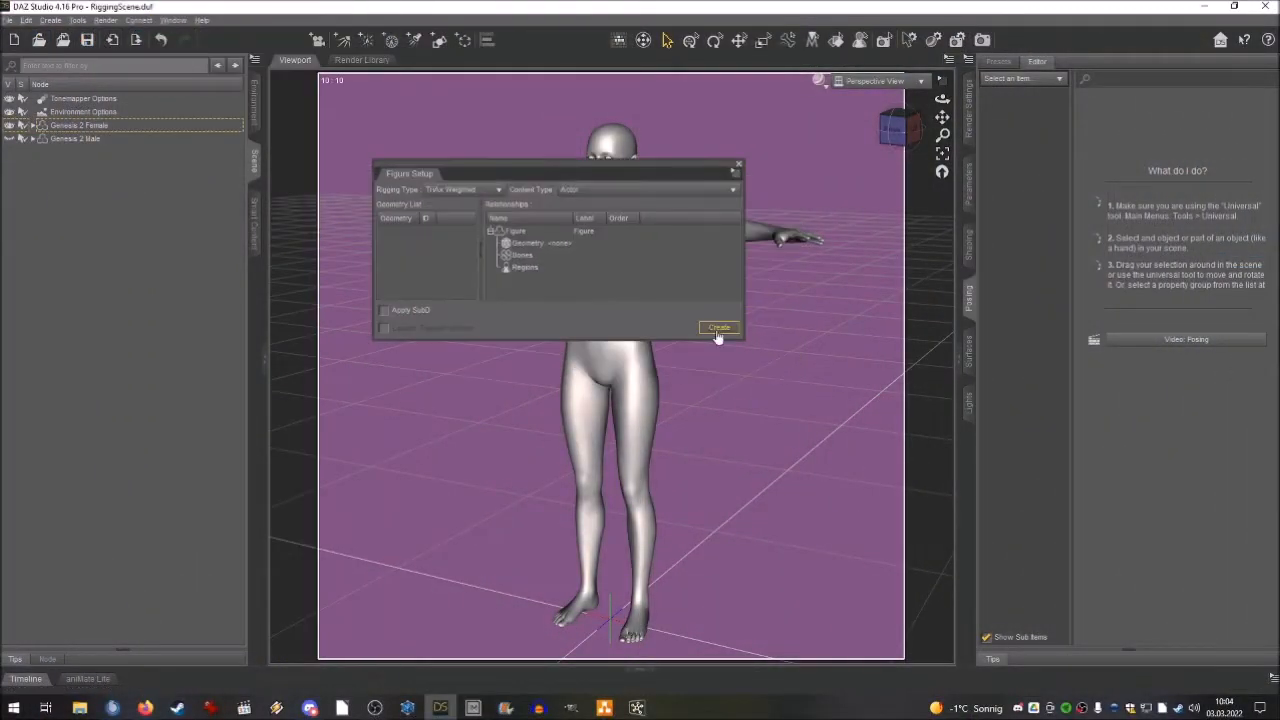
left_click_drag(757, 343, 882, 630)
double_click(434, 260)
left_click(296, 36)
double_click(200, 226)
double_click(186, 100)
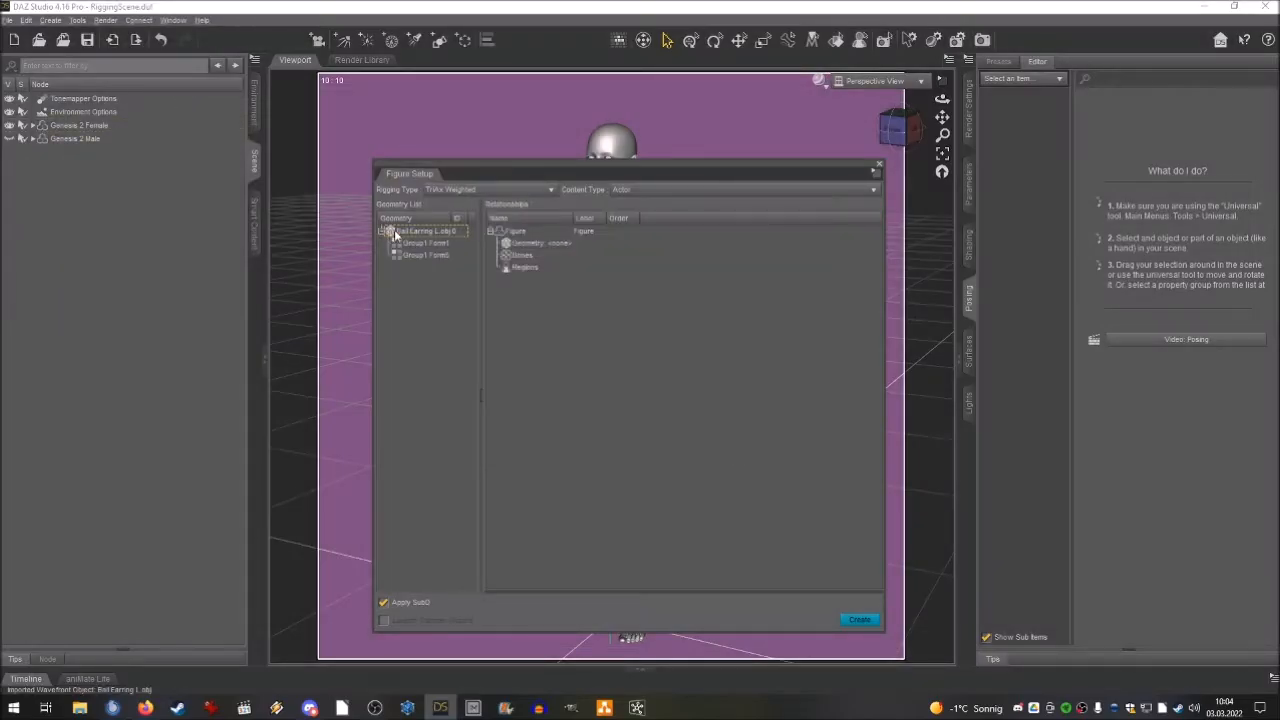
- Remove the first generated bone from the earring figure and set the remaining top bone's name and label to Hip
right_click(534, 272)
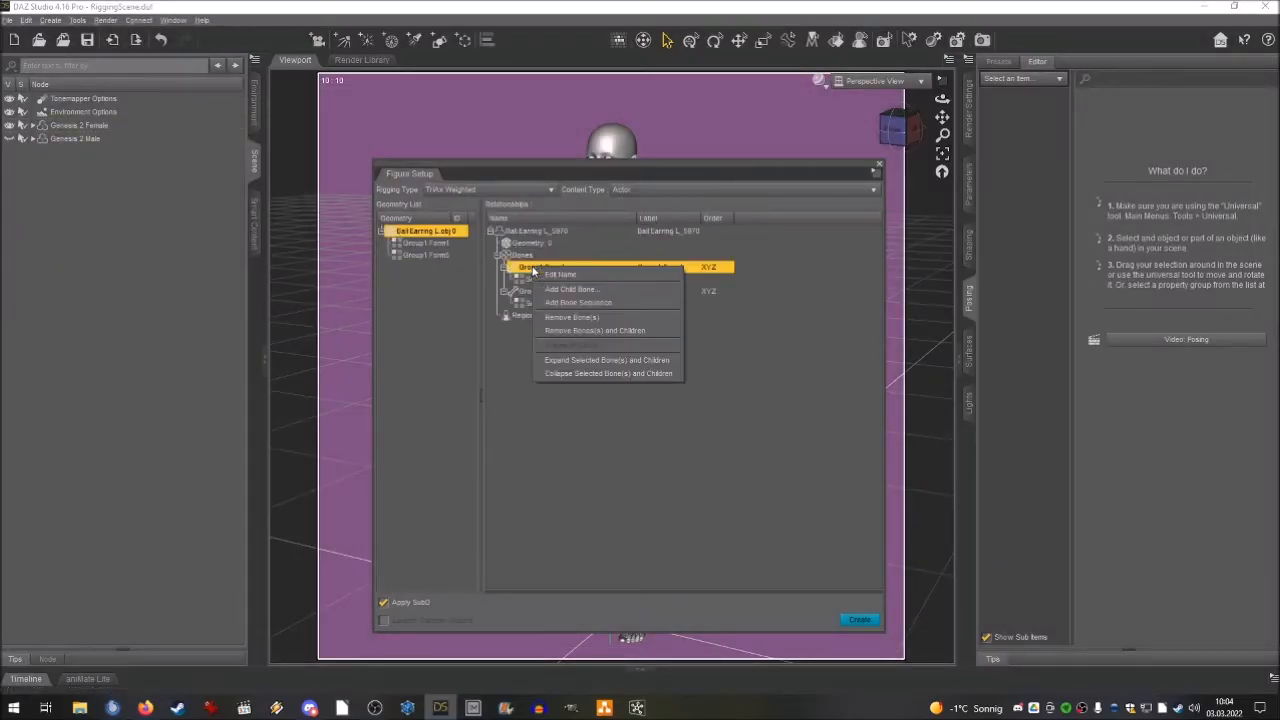
left_click(565, 315)
right_click(530, 270)
left_click(526, 279)
type("Hip")
right_click(575, 266)
left_click(578, 274)
type("Hip")
key("Return")
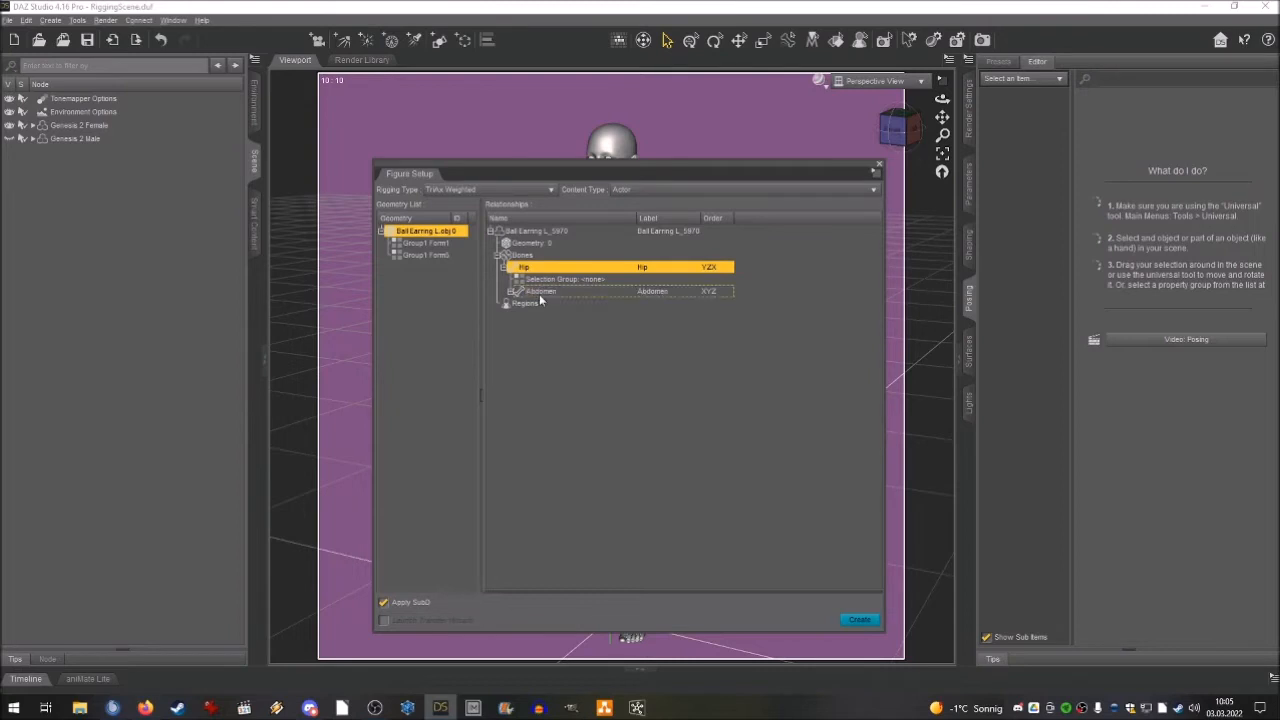
- Add successive child bones named Abdomen2, Chest and Neck below the Abdomen bone
right_click(540, 292)
left_click(551, 317)
type("Abdomen2")
key("Return")
right_click(553, 317)
left_click(565, 341)
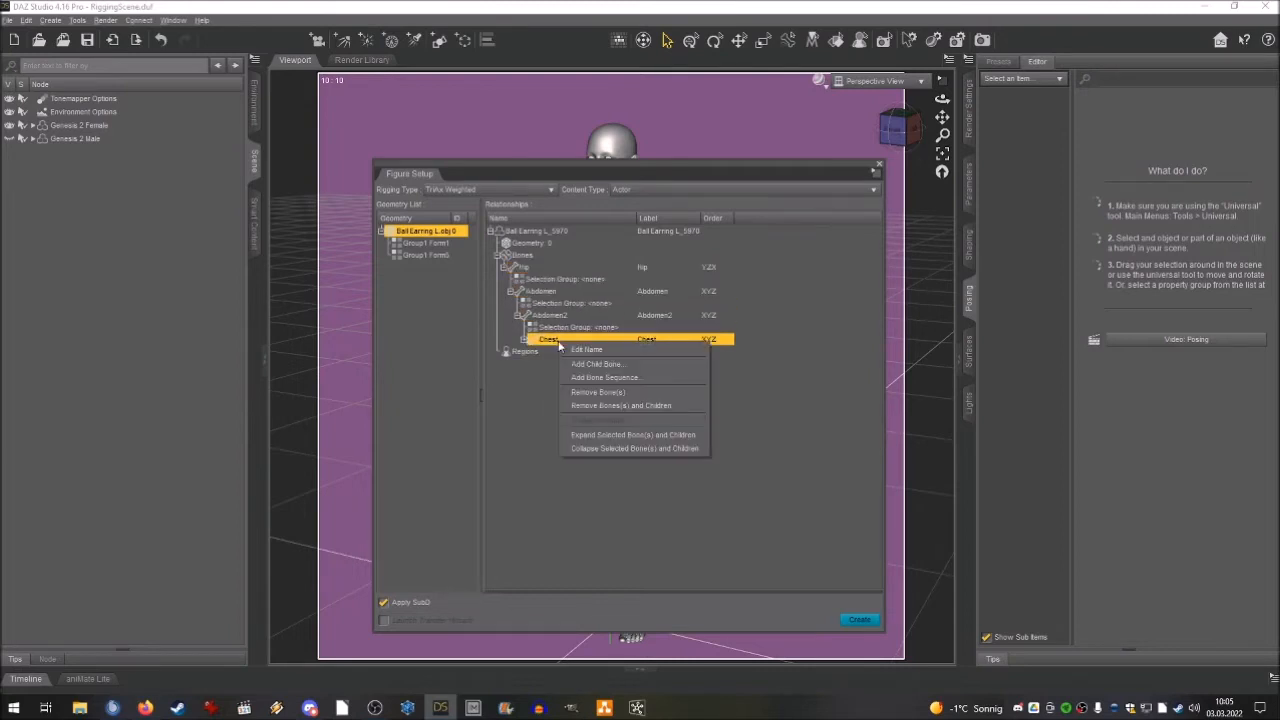
type("eck")
- Continue the bone chain below Neck with successive child bones named Head, Ring and Connect
right_click(567, 365)
left_click(575, 388)
type("Head")
right_click(573, 388)
left_click(583, 411)
type("Ring")
right_click(581, 411)
- Set the rotation order of the bones from Abdomen down to Connect to YZX and create the figure
left_click_drag(714, 291, 725, 435)
right_click(725, 435)
left_click(760, 484)
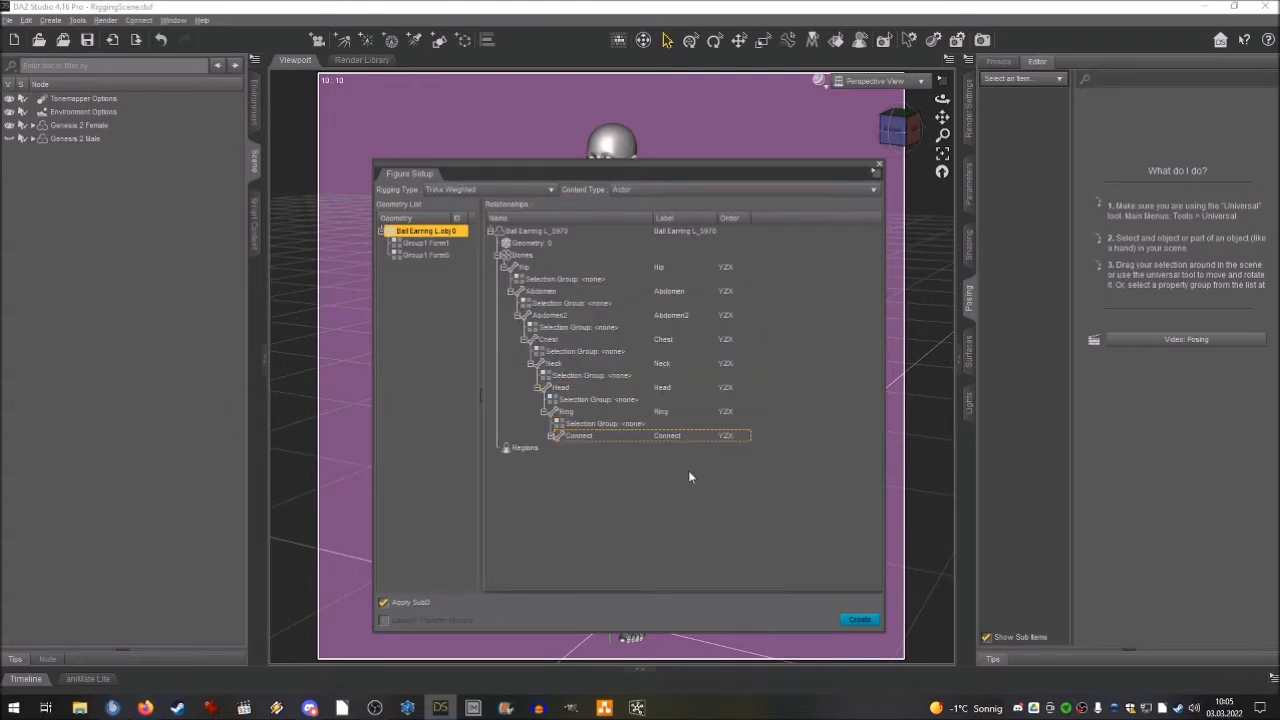
left_click(860, 620)
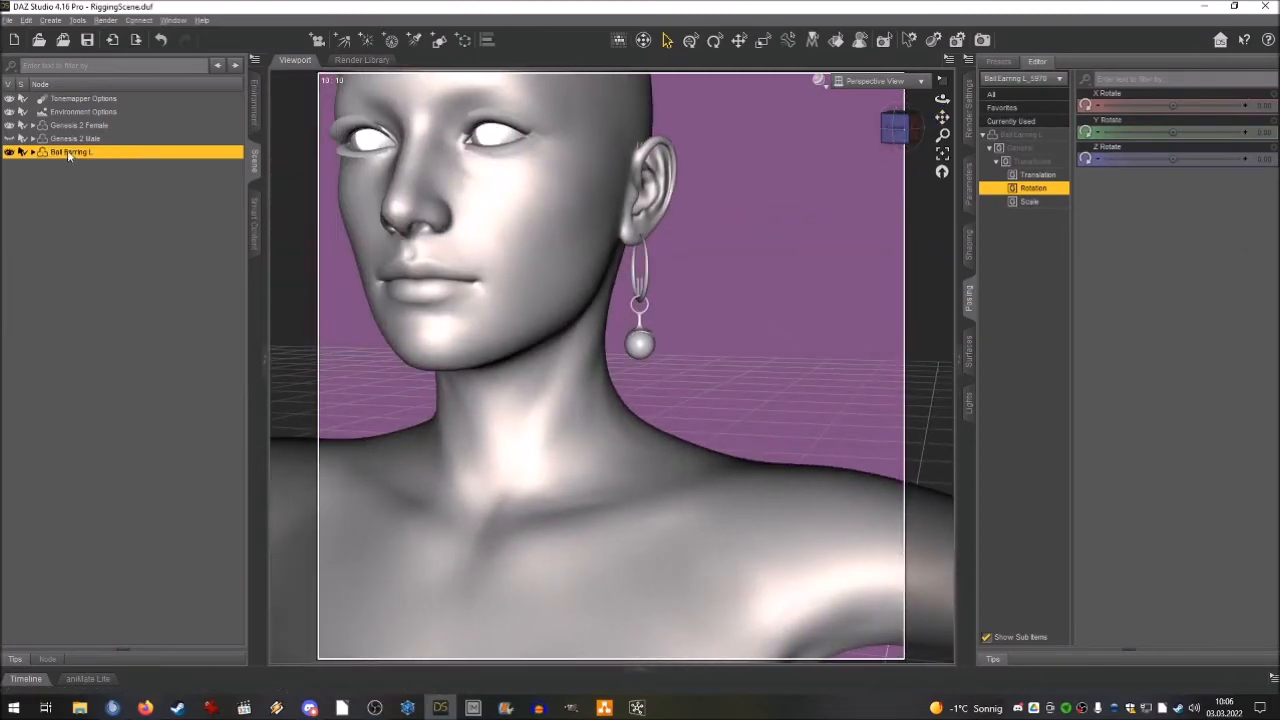
- Show the Tool Settings beside the viewport and make the Joint Editor the active tool
mouse_move(897, 132)
left_mouse_down()
mouse_move(884, 137)
mouse_move(905, 135)
left_mouse_up()
scroll(884, 137, "up", 5)
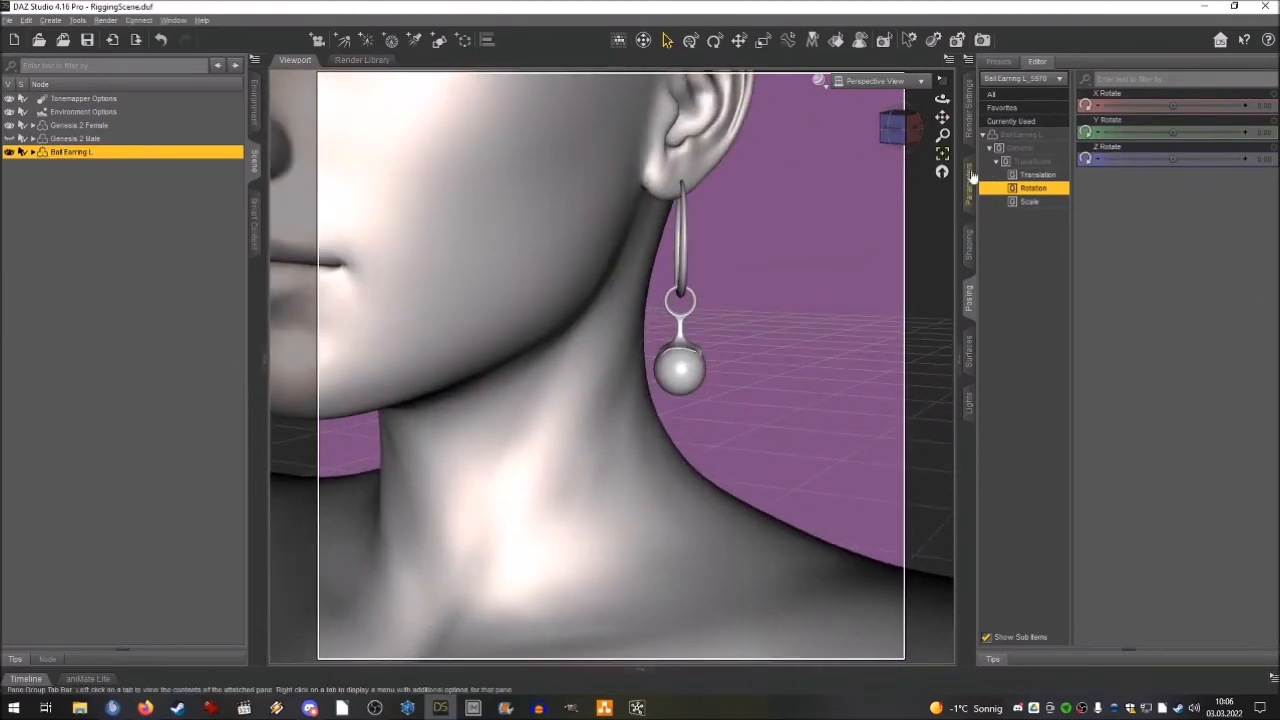
left_click(173, 20)
mouse_move(200, 35)
left_click(322, 616)
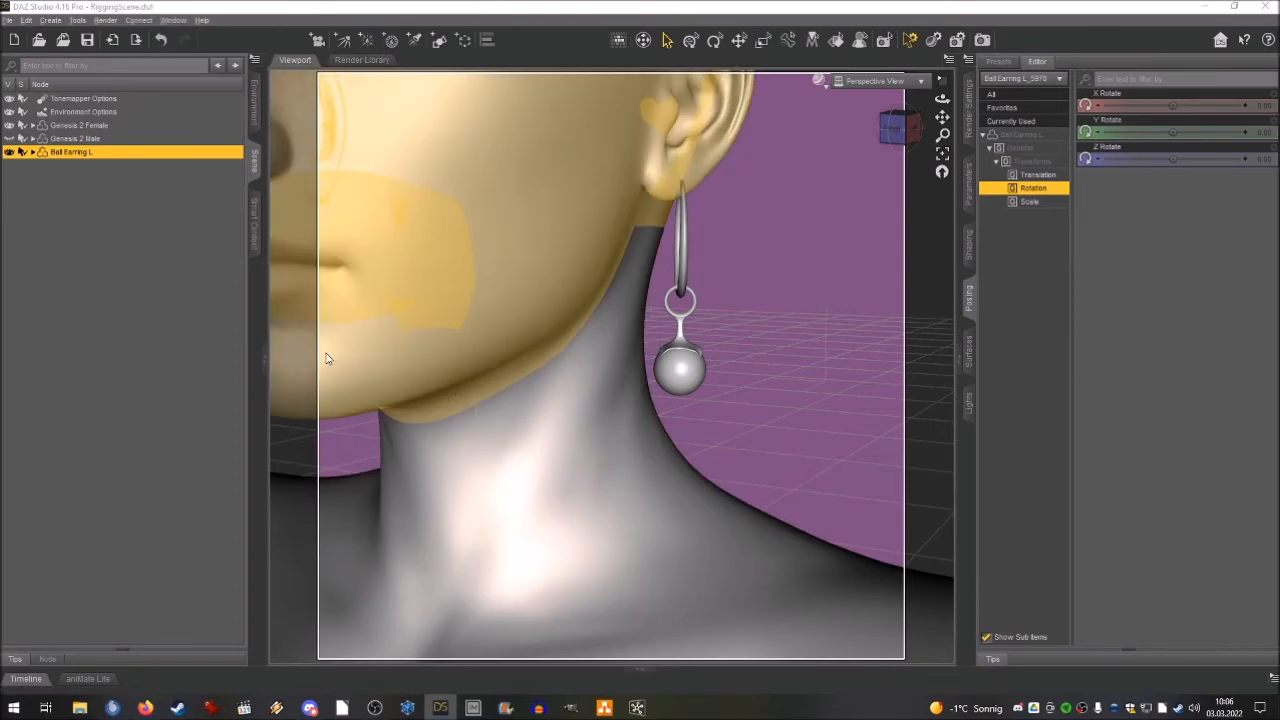
left_click_drag(200, 129, 1116, 140)
left_click(1090, 156)
left_click(1010, 303)
- Remove Genesis 2 Male from the scene
left_click_drag(941, 117, 940, 117)
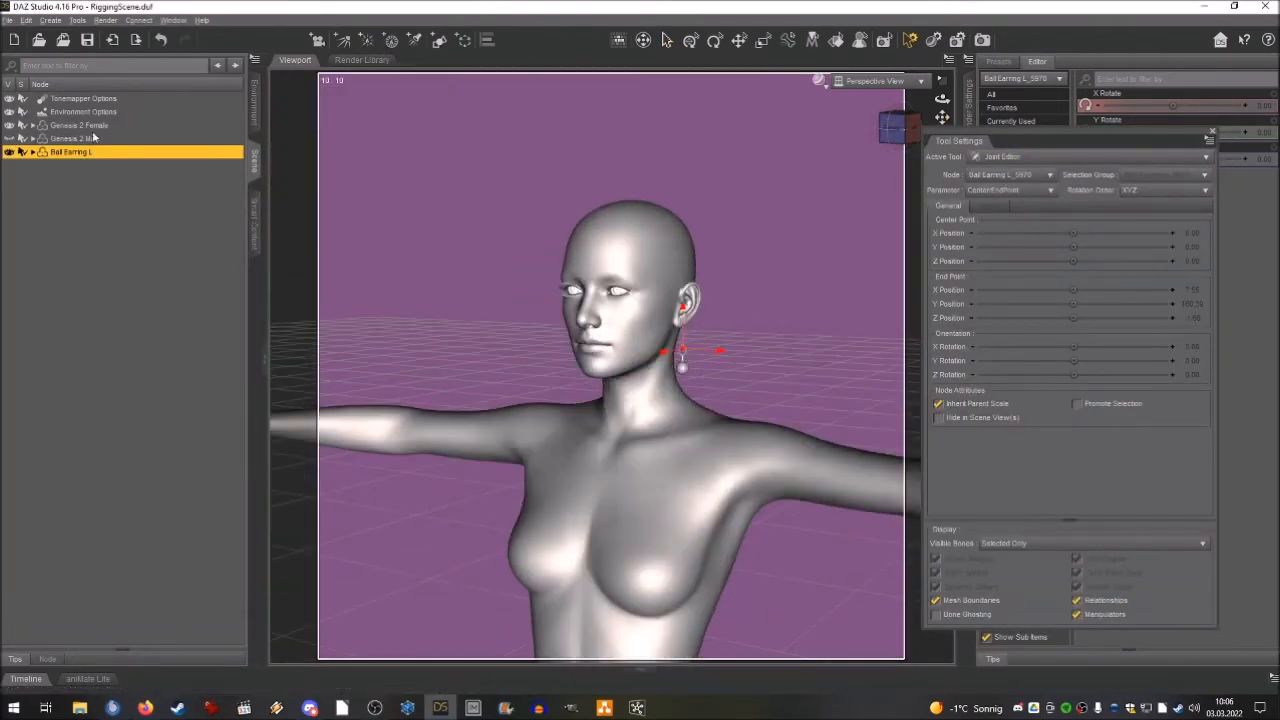
left_click(70, 136, "ctrl")
right_click(256, 152)
left_click(70, 150)
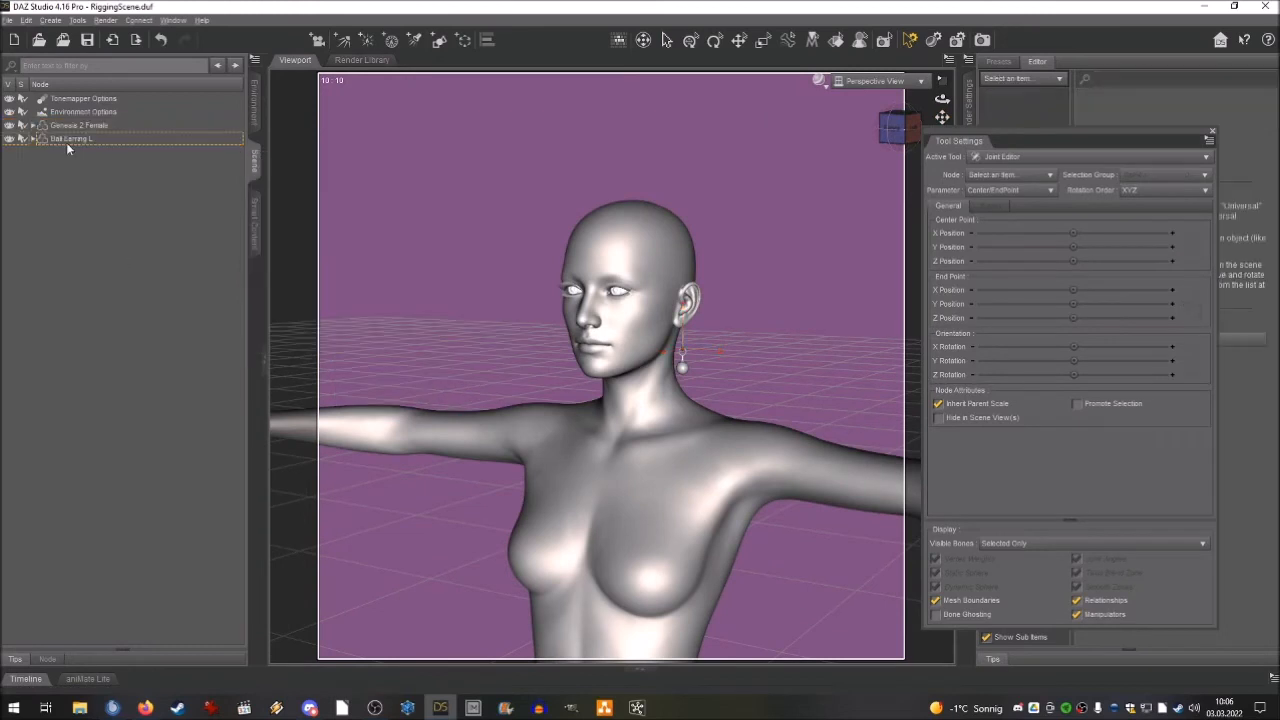
- Select Ball Earring L and make the Node Weight Map Brush the active tool
left_click(71, 139)
left_click(1090, 156)
left_click(1052, 312)
right_click(441, 204)
mouse_move(481, 211)
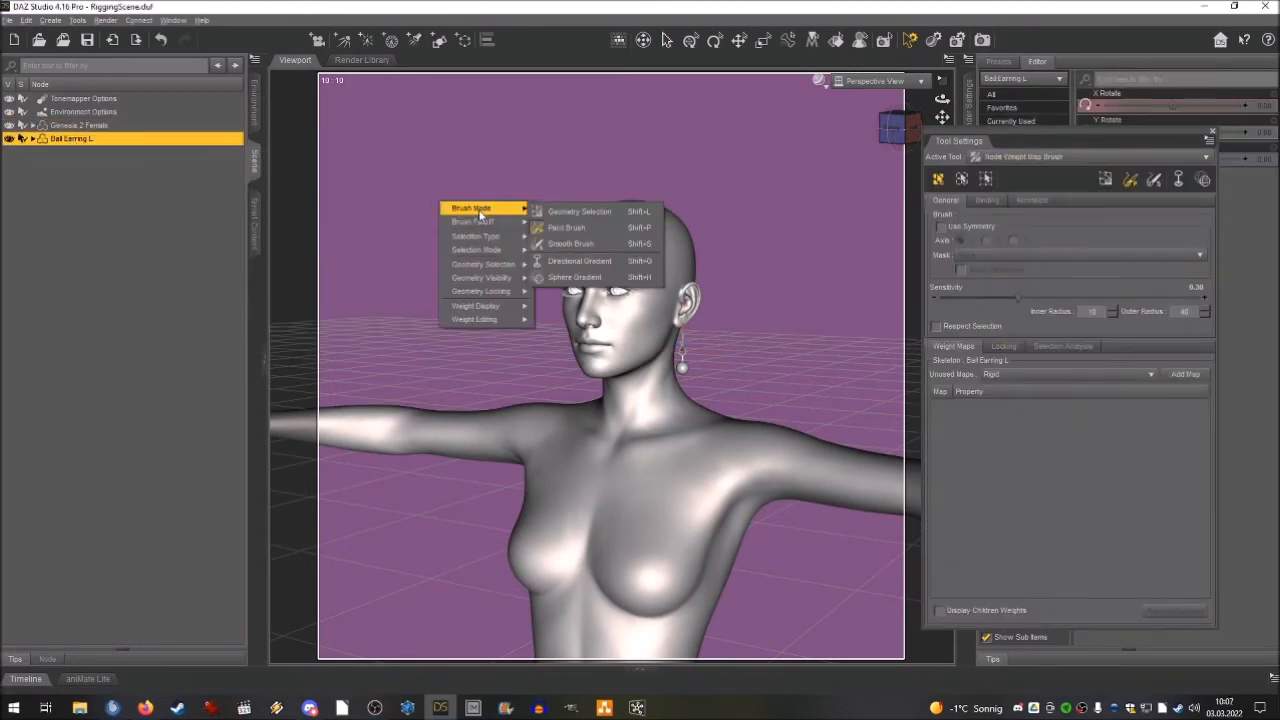
left_click(469, 289)
- Convert the earring's TriAx weights to General weights and run a second weight conversion on the figure
right_click(470, 291)
mouse_move(520, 409)
mouse_move(678, 551)
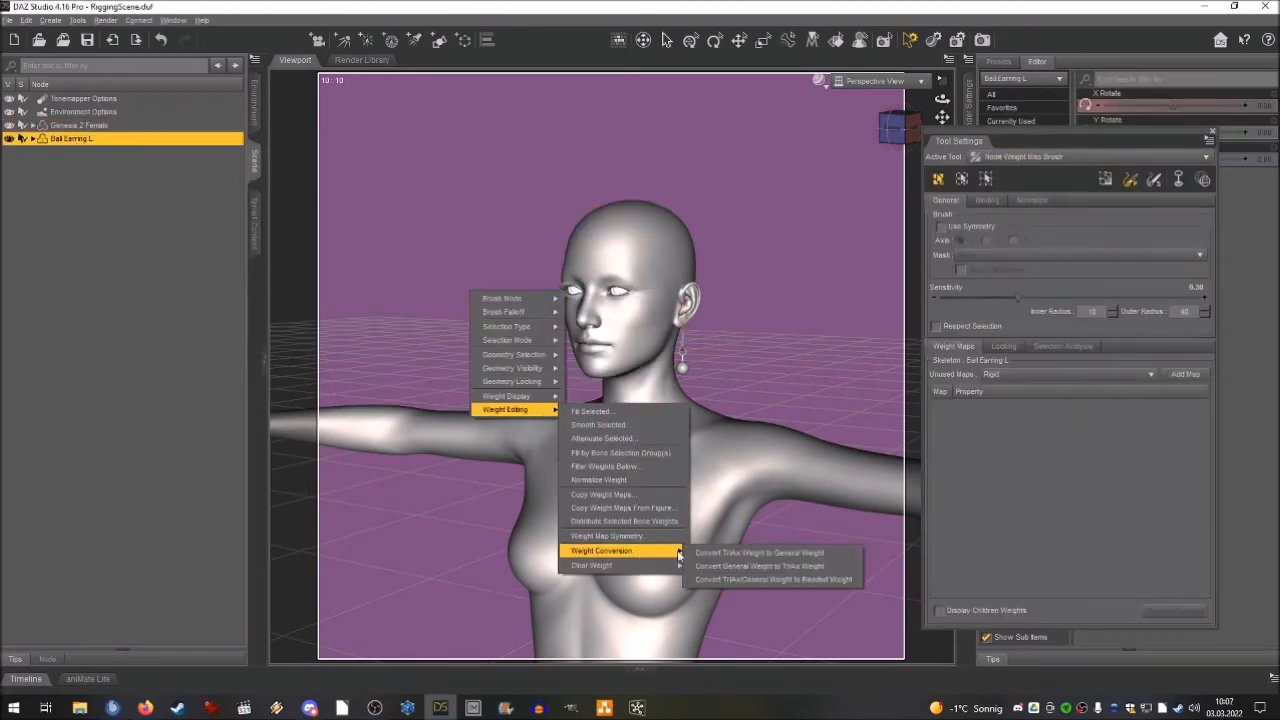
left_click(759, 553)
left_click(646, 366)
right_click(517, 322)
mouse_move(567, 442)
mouse_move(733, 601)
left_click(775, 601)
left_click(646, 365)
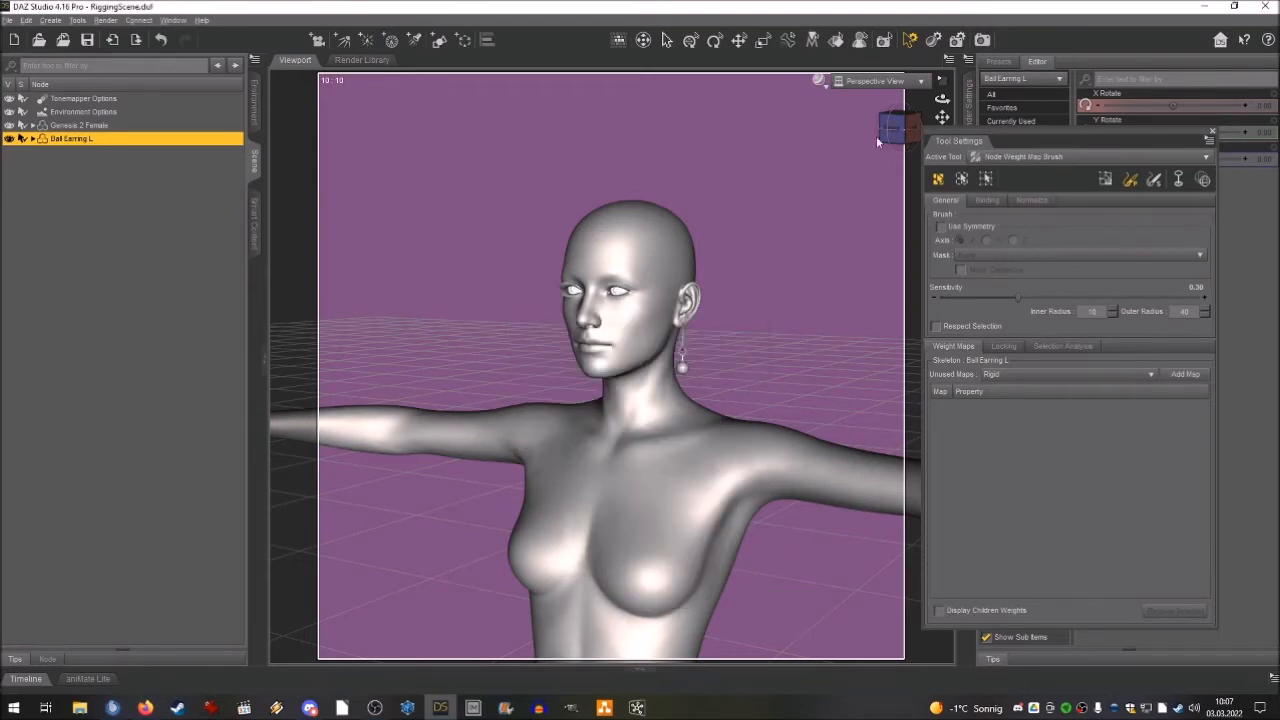
- Activate the Universal tool, bend the Genesis 2 Female head as a test of the earring, and undo the bend
left_click_drag(942, 99, 930, 101)
left_click(79, 126)
left_click(691, 40)
left_click(611, 323)
left_click_drag(1060, 140, 855, 113)
left_click_drag(1181, 105, 1196, 105)
key("ctrl+z")
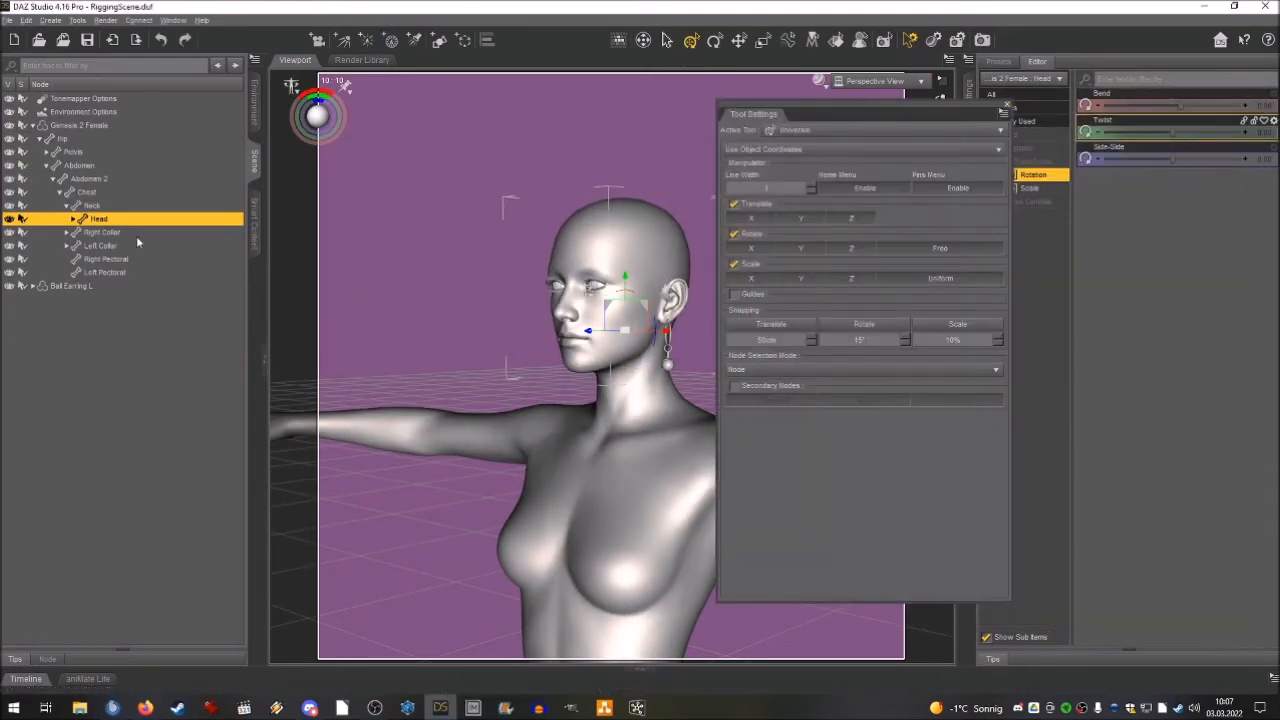
- Parent Ball Earring L to the Genesis 2 Female Head bone, test-bend the head and undo the bend
left_click_drag(56, 287, 98, 219)
left_click(590, 328)
left_click_drag(1181, 105, 1163, 115)
key("ctrl+z")
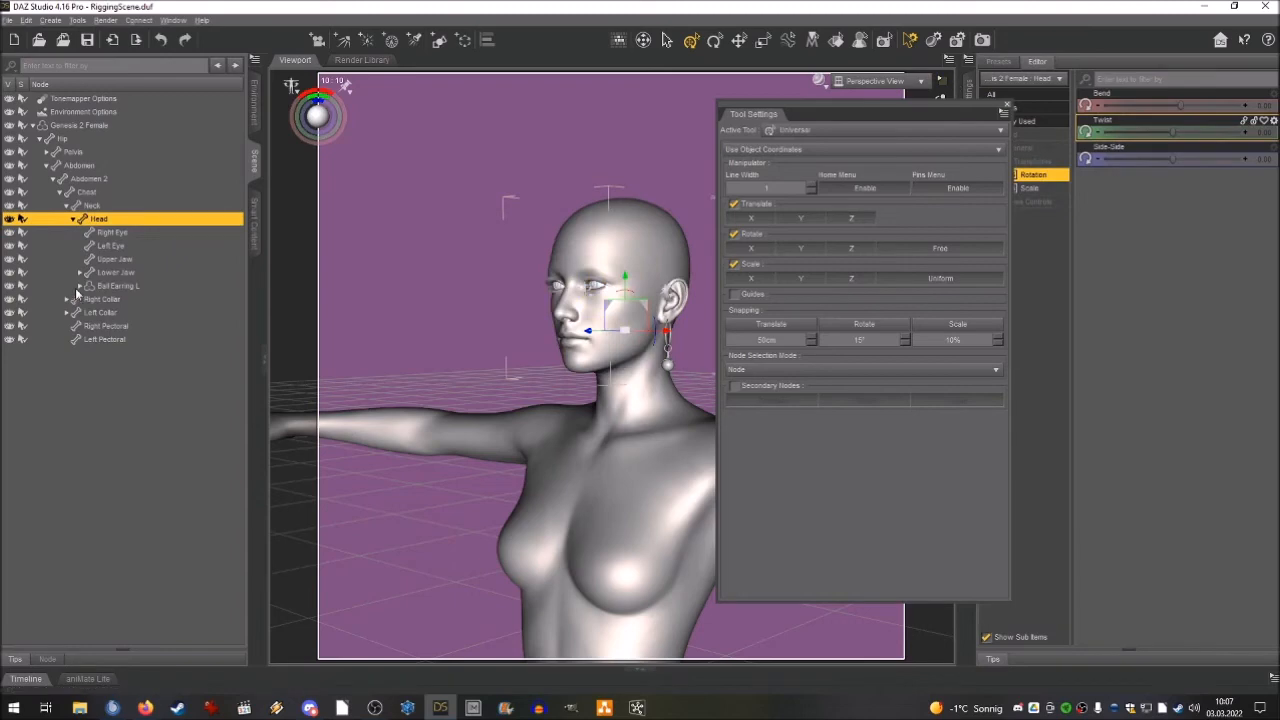
- Expand the full bone hierarchy of Ball Earring L and make the Joint Editor the active tool again
left_click(80, 286)
left_click(97, 288)
right_click(97, 289)
mouse_move(122, 378)
left_click(262, 407)
left_click(817, 132)
left_click(805, 200)
- Examine where the earring's Hip bone sits relative to the figure's body
scroll(640, 320, "up", 5)
left_click_drag(855, 112, 1039, 113)
scroll(811, 220, "up", 5)
left_click_drag(897, 127, 972, 117)
left_click(972, 96)
left_click_drag(1050, 112, 646, 101)
left_click(971, 257)
left_click(971, 194)
left_click_drag(770, 100, 1105, 104)
left_click(110, 299)
scroll(397, 337, "down", 10)
left_click(118, 287)
- Try to transfer the rigging from Genesis 2 Female to Ball Earring L
left_click(80, 126)
left_click(115, 287, "ctrl")
right_click(260, 158)
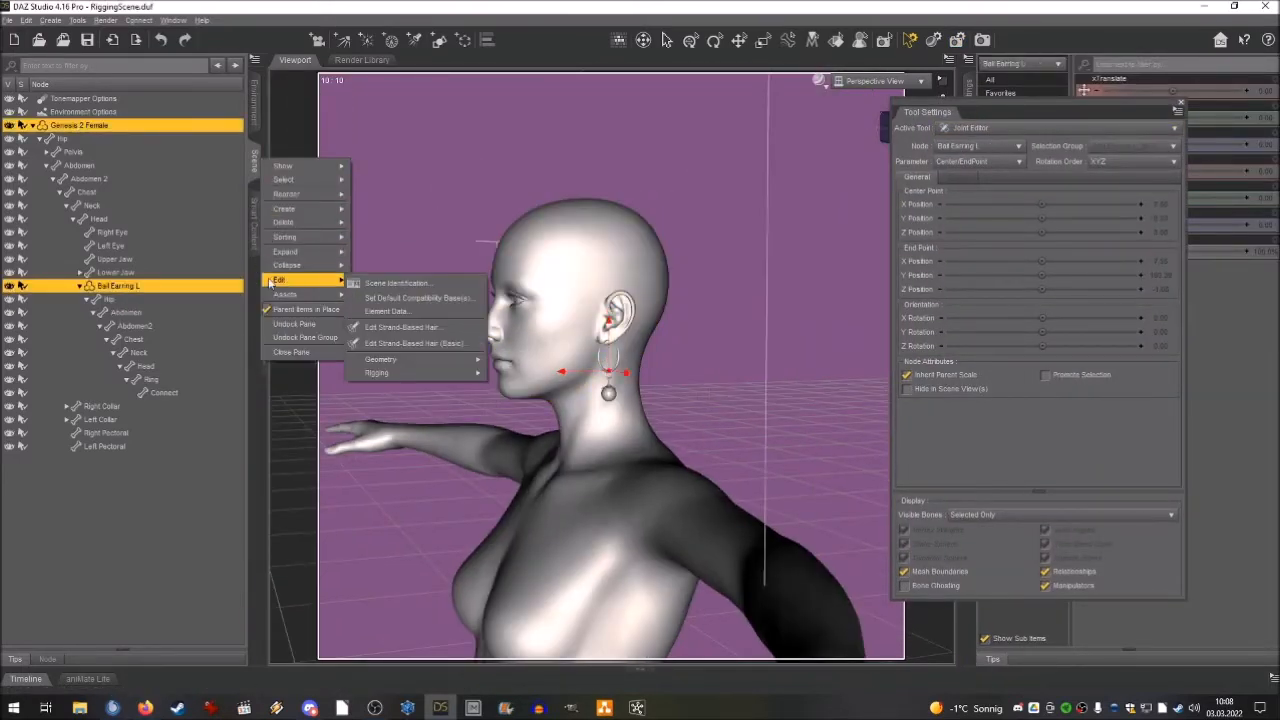
mouse_move(424, 378)
left_click(516, 471)
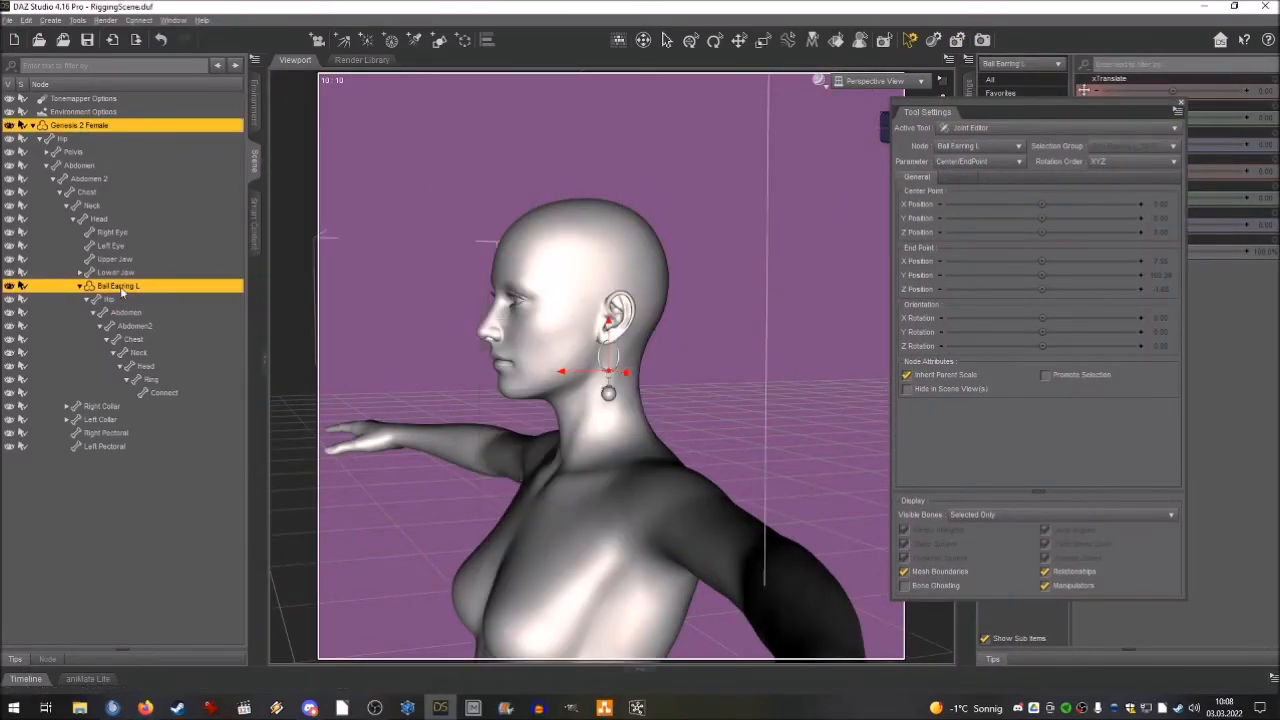
- Examine the center and end points of the earring's Hip bone after the rigging transfer
left_click(121, 287)
scroll(397, 337, "down", 8)
left_click(112, 299)
left_click_drag(931, 103, 1003, 109)
scroll(460, 300, "up", 10)
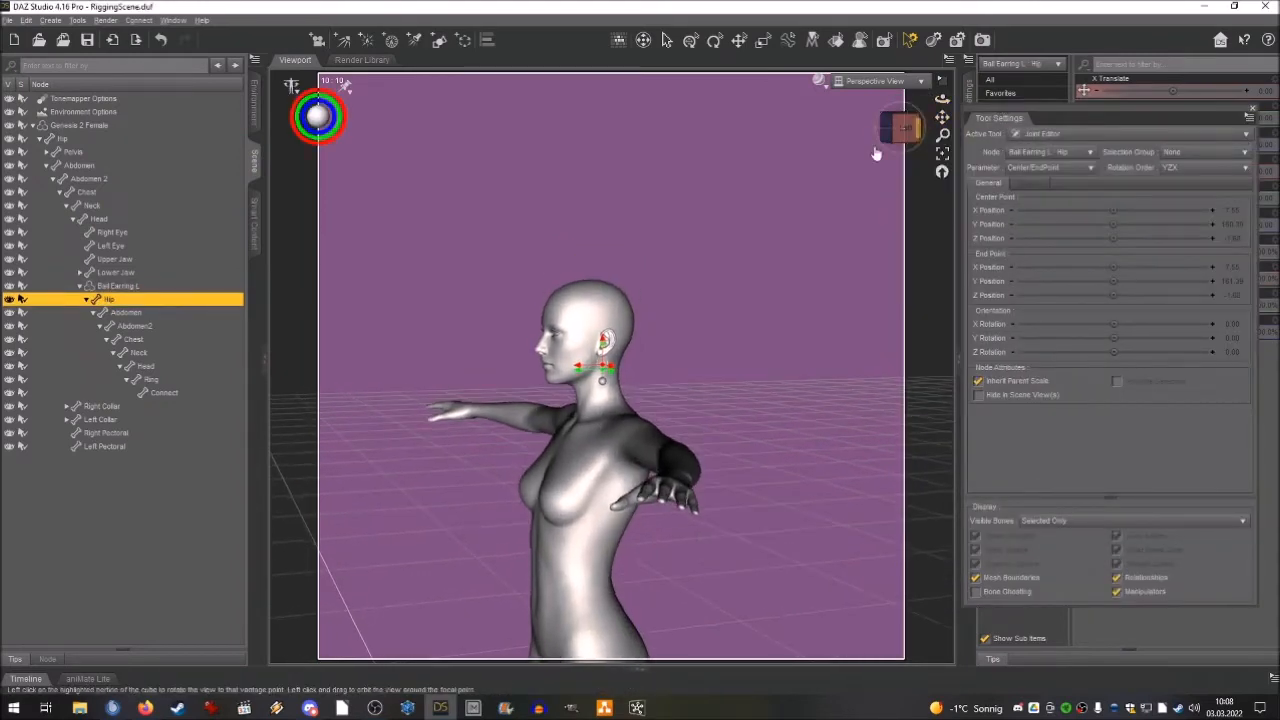
- Select Genesis 2 Female followed by Ball Earring L and repeat the rigging transfer
left_click(80, 126)
left_click(118, 287, "ctrl")
right_click(258, 162)
mouse_move(290, 281)
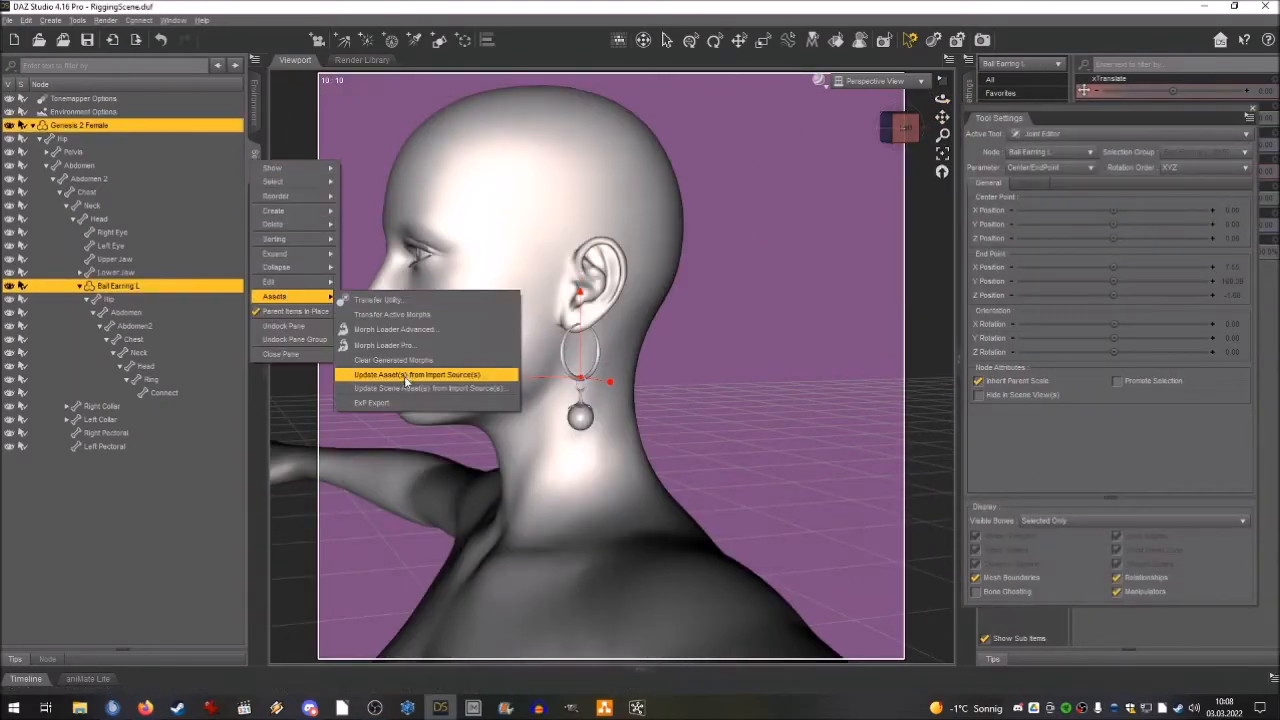
mouse_move(420, 375)
left_click(524, 472)
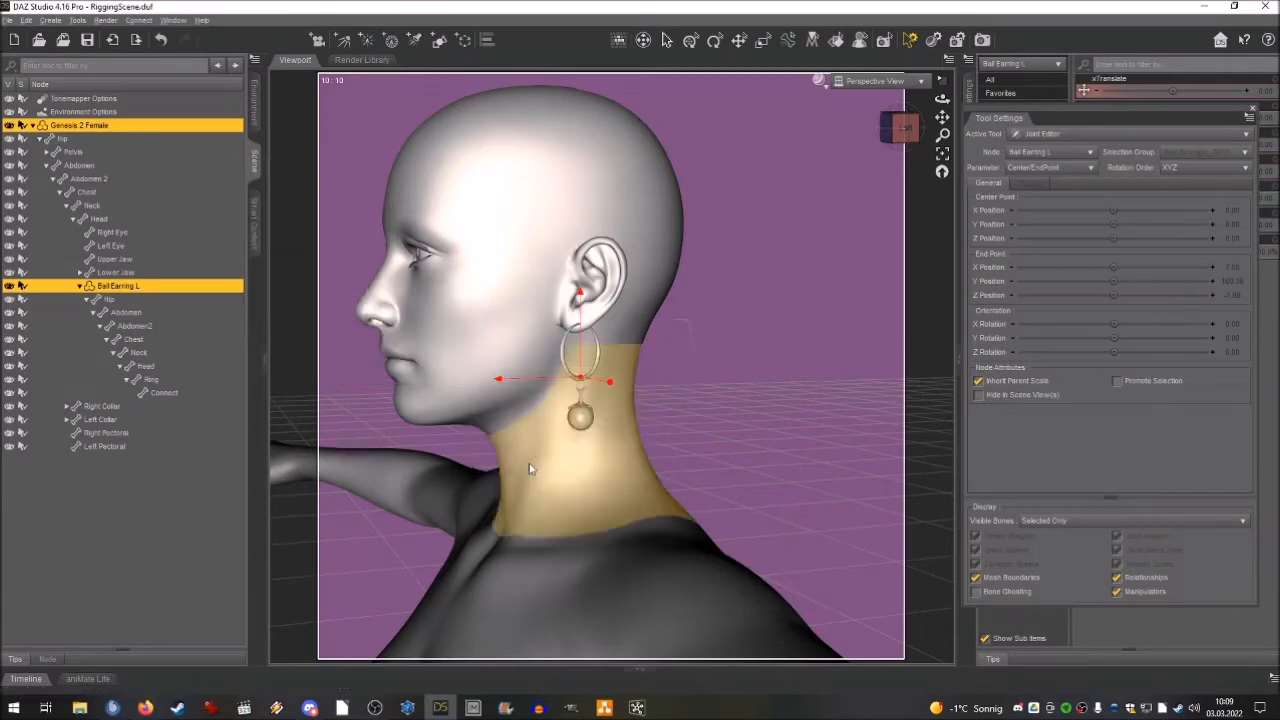
- Examine the joint positions of the earring's Hip, Chest and Connect bones against the figure's own Hip
scroll(531, 466, "down", 8)
scroll(500, 430, "up", 10)
left_click(112, 300)
left_click(134, 340)
left_click(165, 394)
left_click(112, 300)
scroll(500, 330, "down", 10)
left_click(62, 139)
left_click_drag(879, 149, 930, 48)
scroll(560, 160, "down", 3)
right_click(117, 288)
right_click(355, 178)
mouse_move(385, 278)
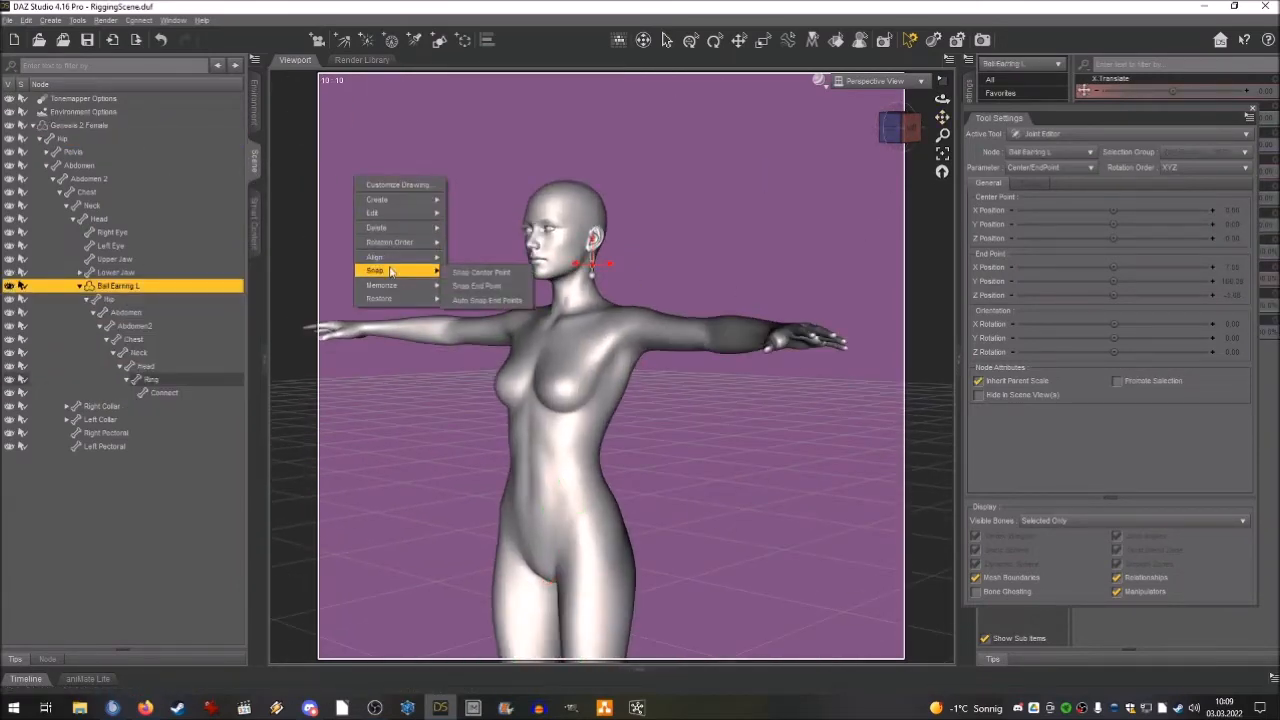
right_click(452, 263)
key("Escape")
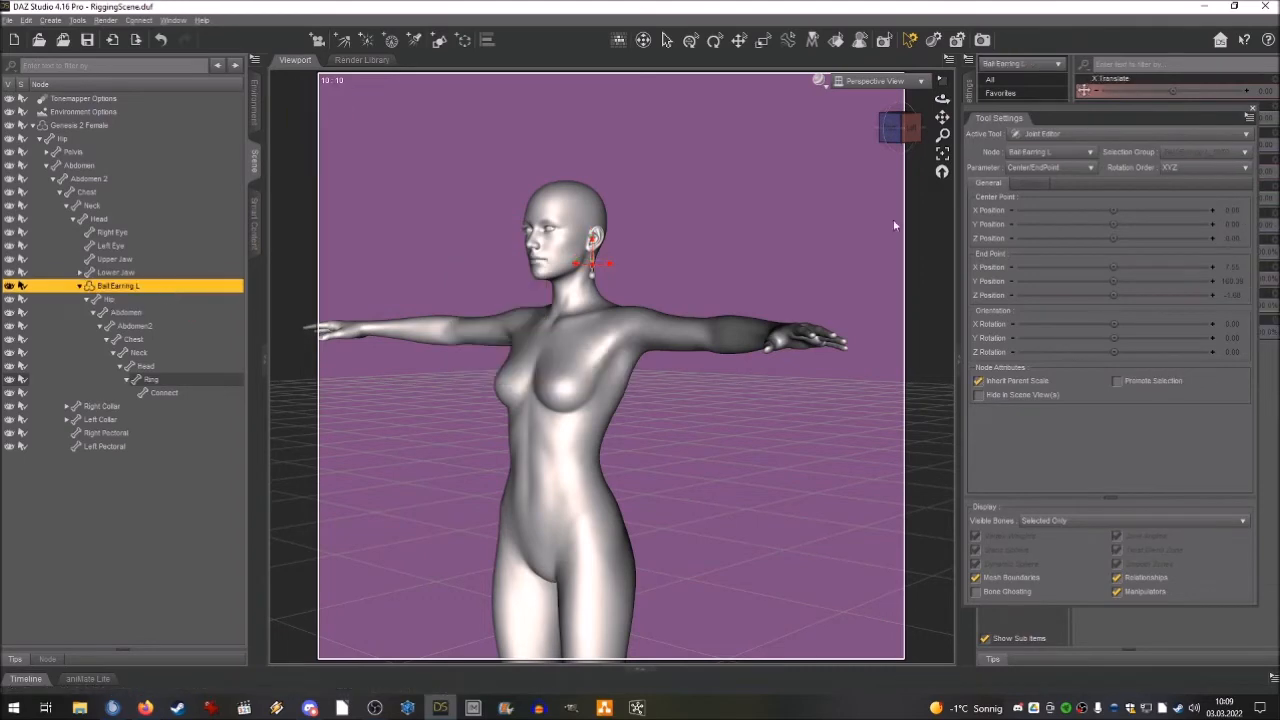
left_click(1045, 134)
left_click(1052, 327)
left_click(1141, 137)
left_click(1060, 280)
scroll(723, 213, "up", 4)
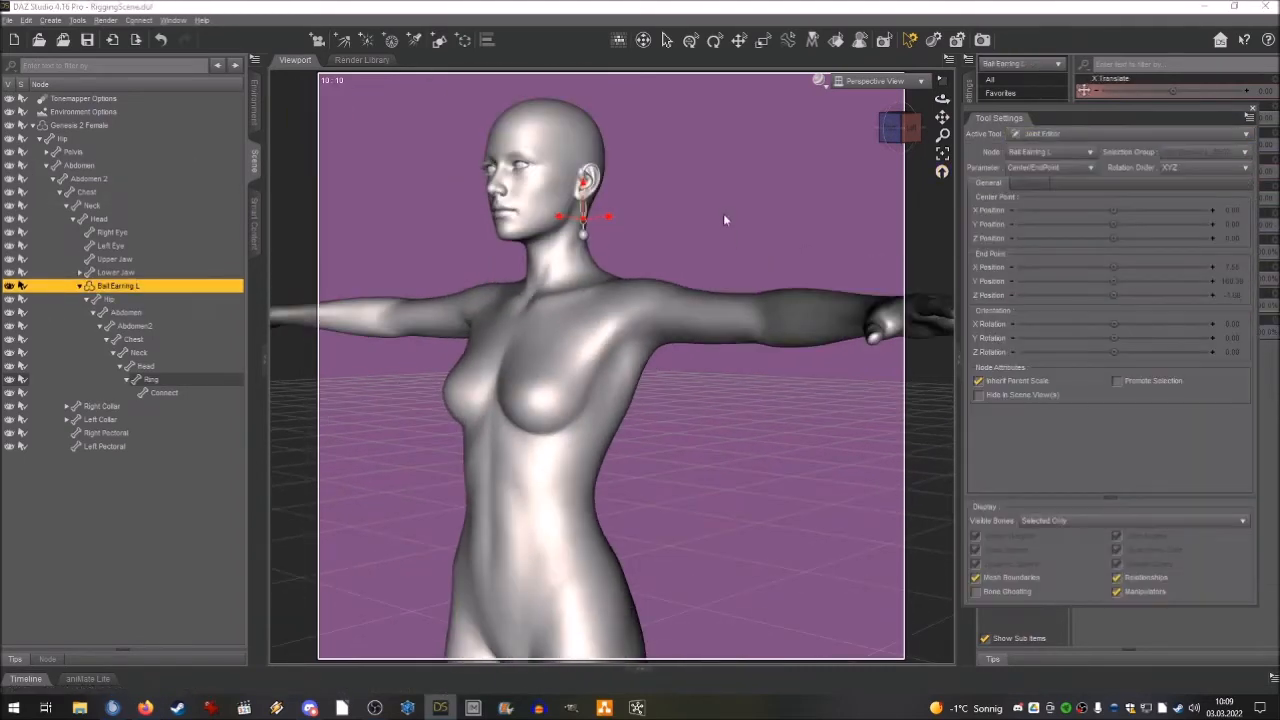
scroll(700, 230, "down", 1)
left_click(165, 391)
right_click(121, 287)
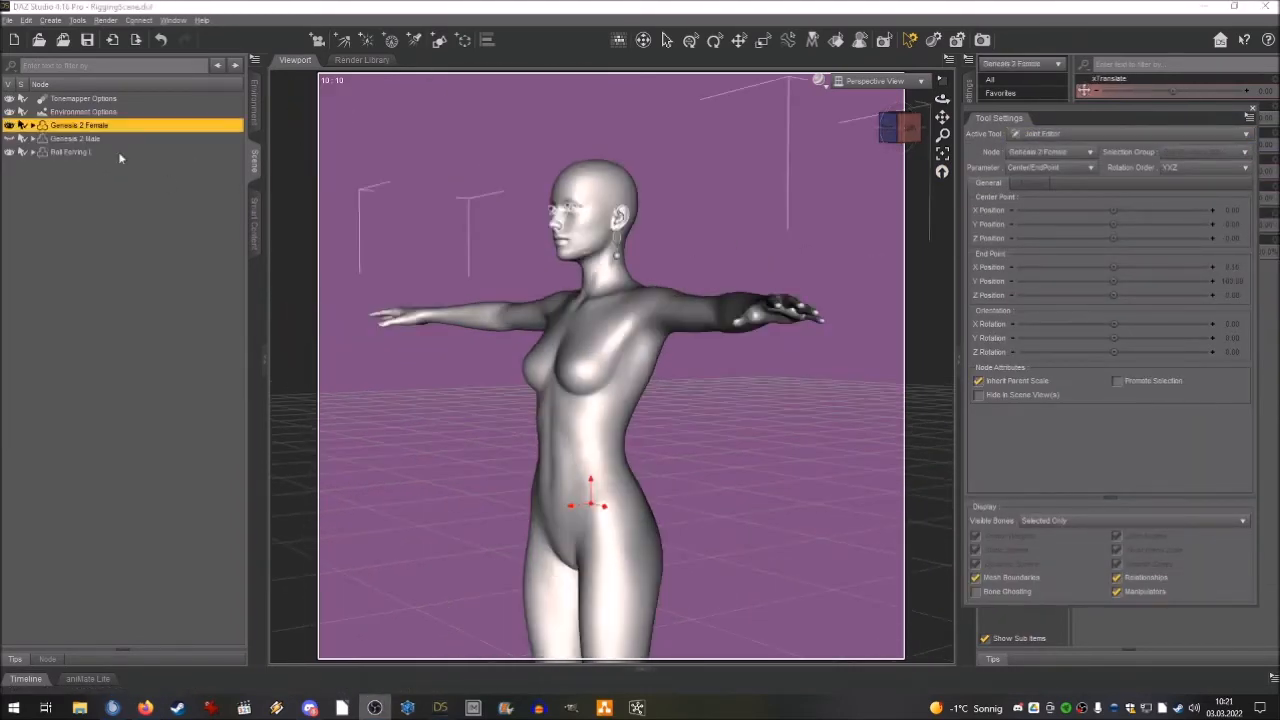
- Transfer the rigging in figure space from Genesis 2 Female to the unparented Ball Earring L
left_click(254, 61)
mouse_move(294, 184)
mouse_move(372, 275)
left_click(530, 293)
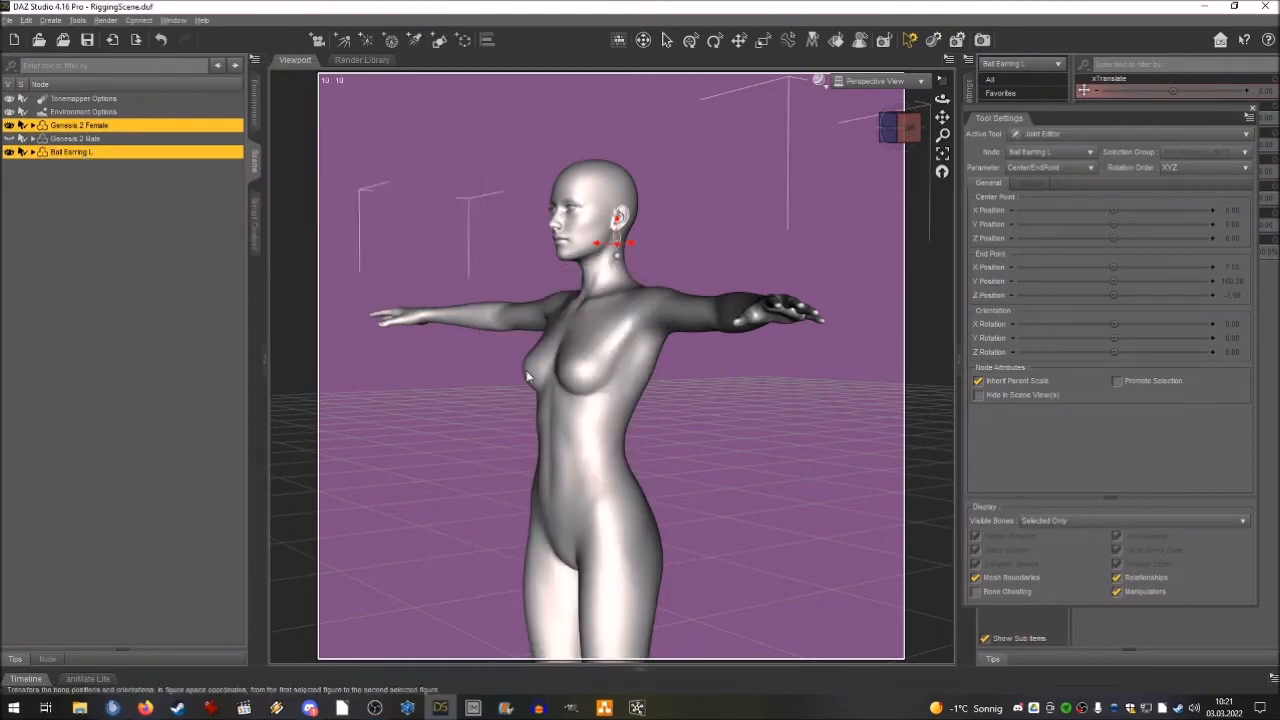
- Expand the bone hierarchy of Ball Earring L, check its Abdomen and Head bones and select the Ring bone
left_click(79, 126)
right_click(59, 152)
mouse_move(82, 217)
left_click(218, 219)
left_click(76, 179)
left_click(100, 233)
left_click(104, 246)
- Move the Ring bone's end point to the lower end of the hoop, at about X 7.73 and Y 160.4
left_click_drag(905, 127, 908, 127)
mouse_move(942, 135)
left_mouse_down()
mouse_move(942, 118)
mouse_move(942, 130)
left_mouse_up()
left_click_drag(908, 127, 922, 124)
left_click(921, 123)
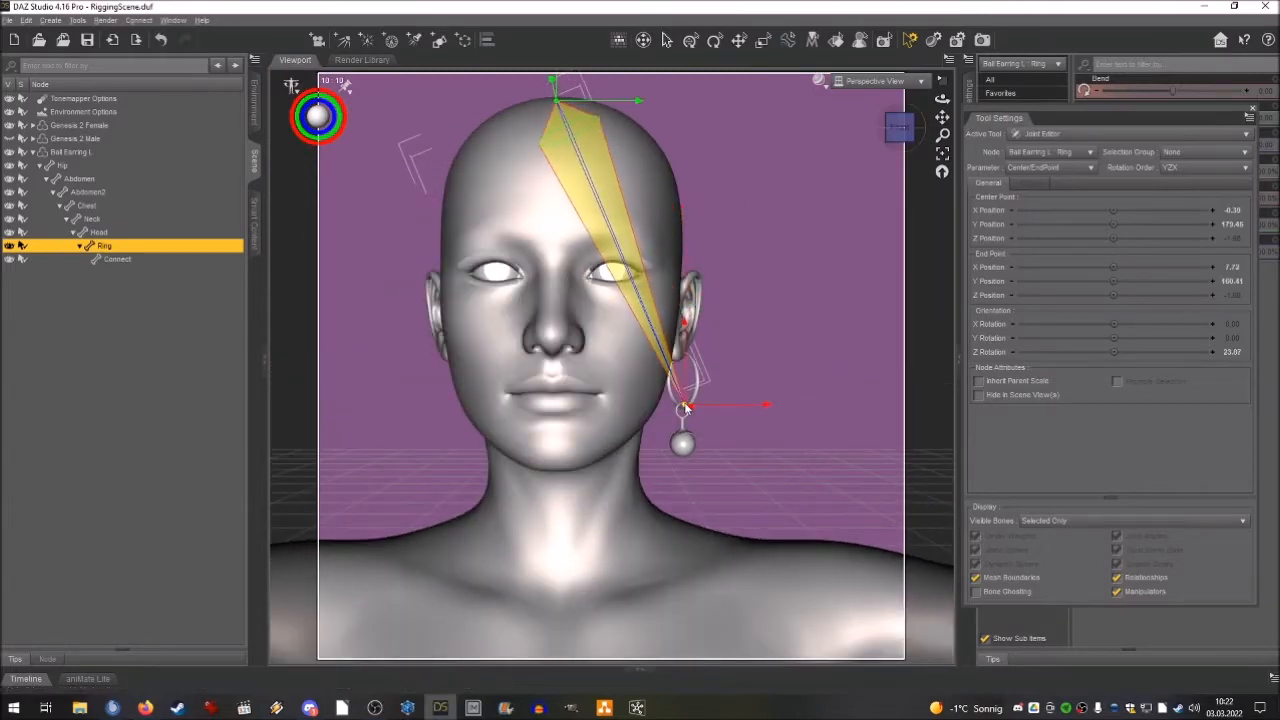
left_click(907, 127)
left_click_drag(942, 118, 940, 114)
left_click_drag(942, 135, 942, 118)
- Move the Connect bone's center point to the hoop's lower end, about Y 160.4, and its end point to the ball's bottom, about Y 157.2
left_click(117, 259)
scroll(491, 306, "down", 8)
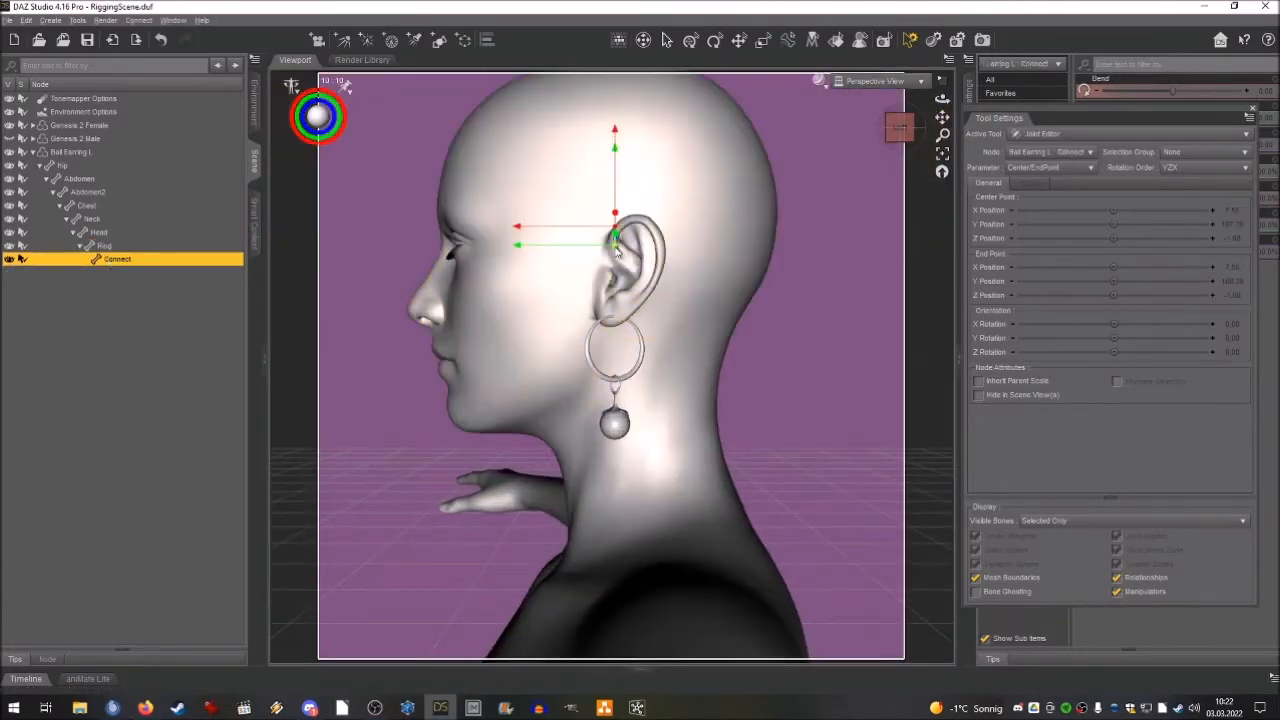
left_click_drag(614, 152, 620, 396)
scroll(636, 205, "up", 6)
scroll(630, 300, "down", 3)
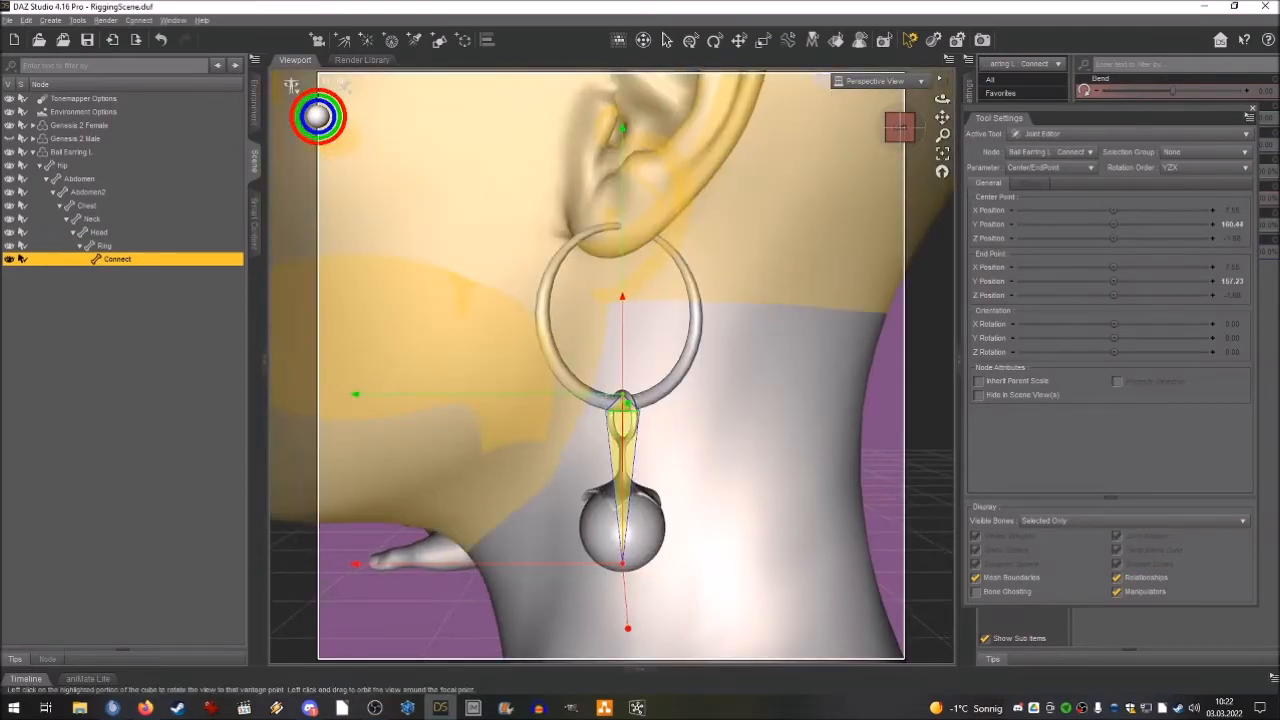
left_click(889, 132)
scroll(868, 154, "up", 5)
left_click_drag(942, 118, 880, 128)
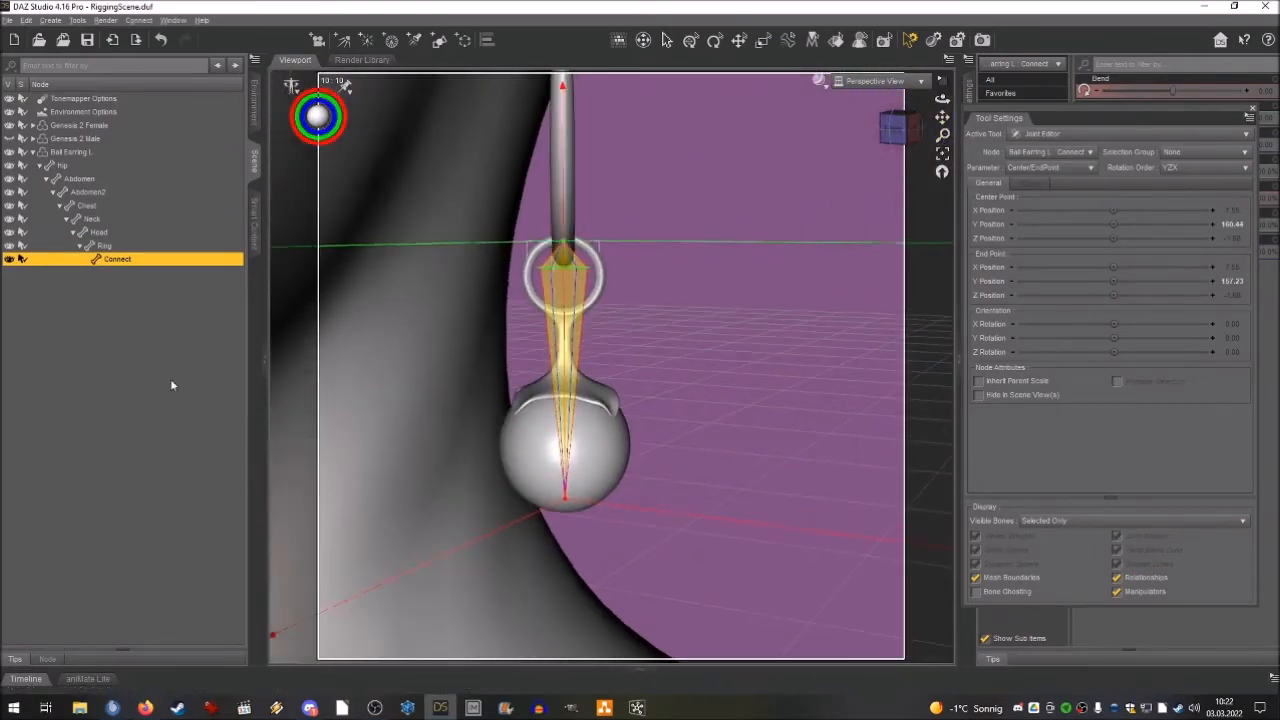
left_click(170, 378)
right_click(254, 163)
left_click(85, 154)
right_click(252, 152)
mouse_move(278, 291)
left_click(360, 299)
- Activate the Node Weight Map Brush on the Ring bone's General Weights and set the brush's outer radius to 10
left_click(1062, 134)
left_click(1043, 320)
left_click(140, 246)
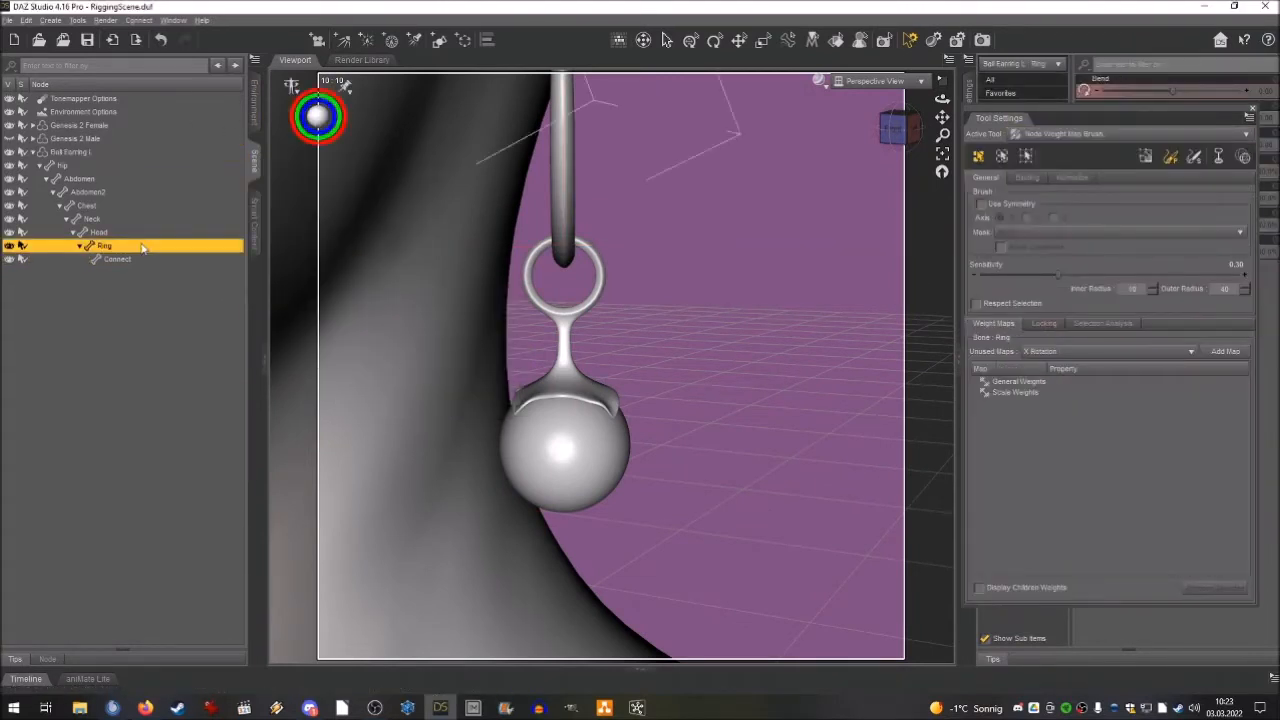
scroll(600, 300, "down", 6)
left_click(1022, 381)
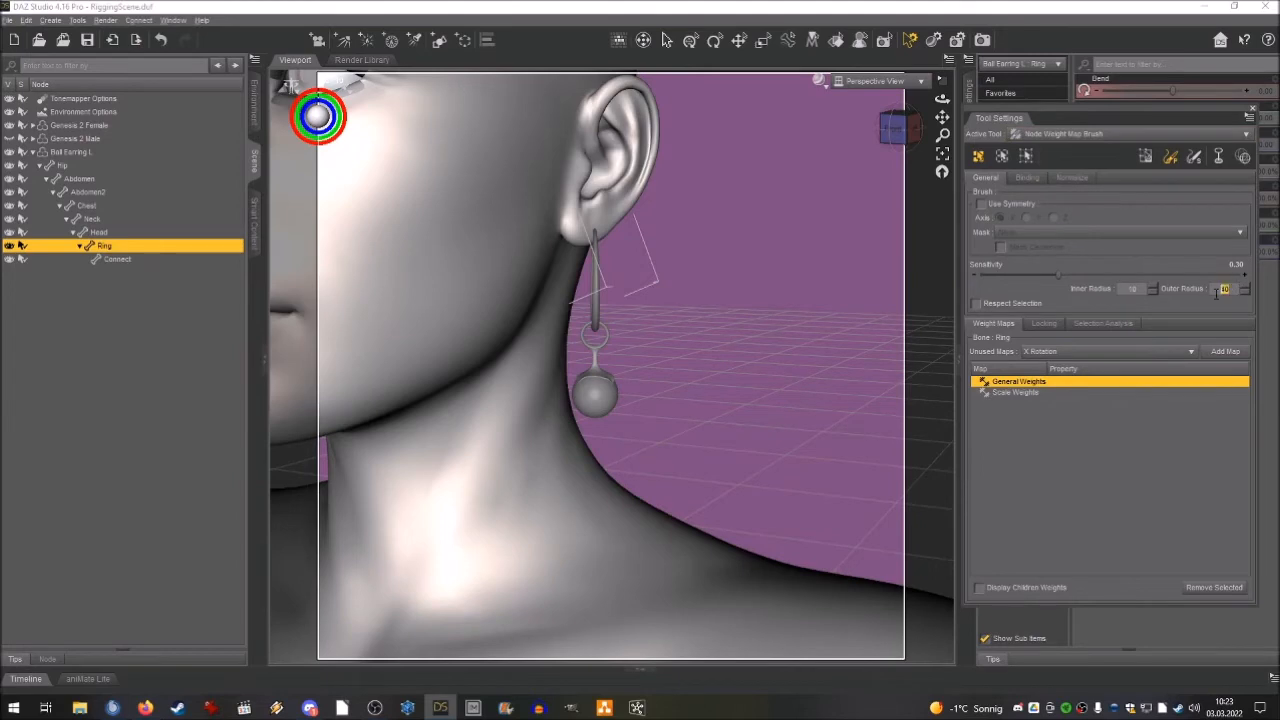
type("1")
key("Return")
- Paint the Ring bone's General Weights over the earring's hoop with the brush sensitivity at 1.00
scroll(595, 290, "up", 4)
left_click_drag(588, 175, 590, 254)
left_click_drag(900, 127, 868, 127)
left_click_drag(690, 188, 675, 170)
left_click_drag(881, 133, 890, 139)
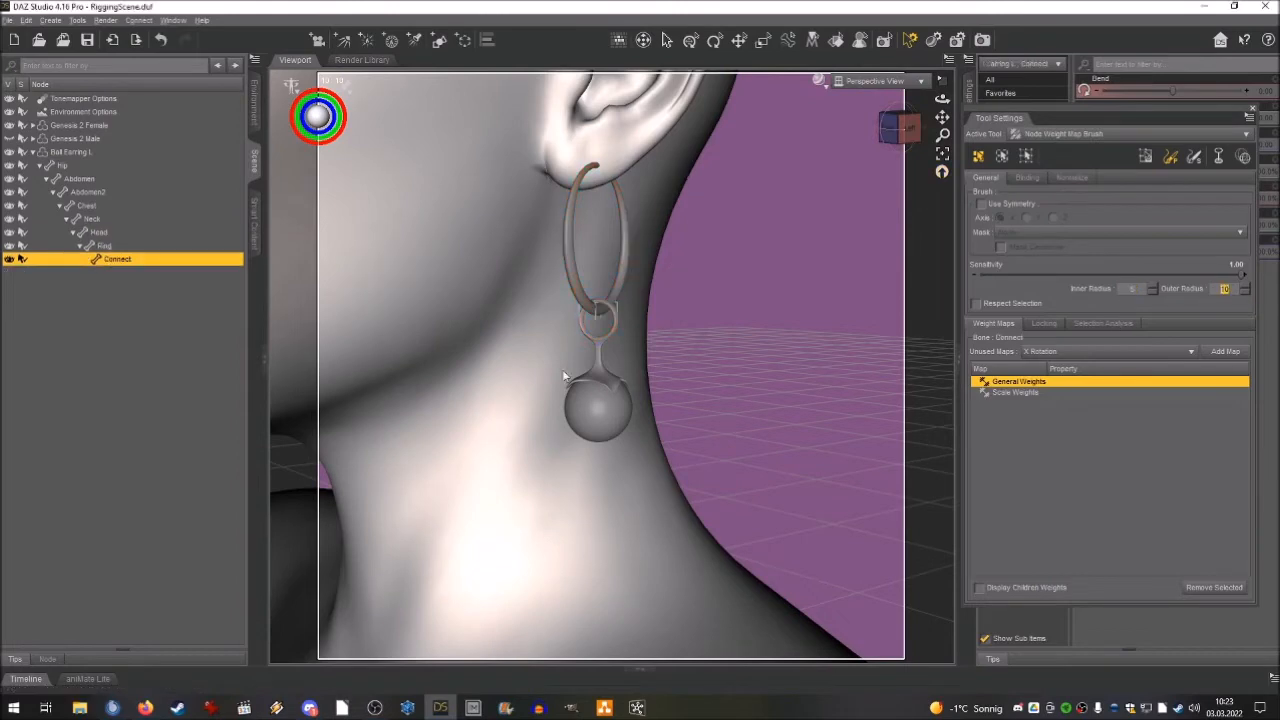
- Paint the Connect bone's General Weights over the ball and hide the Genesis 2 Female figure
left_click_drag(580, 395, 615, 425)
left_click_drag(900, 127, 880, 127)
left_click(9, 125)
left_click(75, 139, "shift")
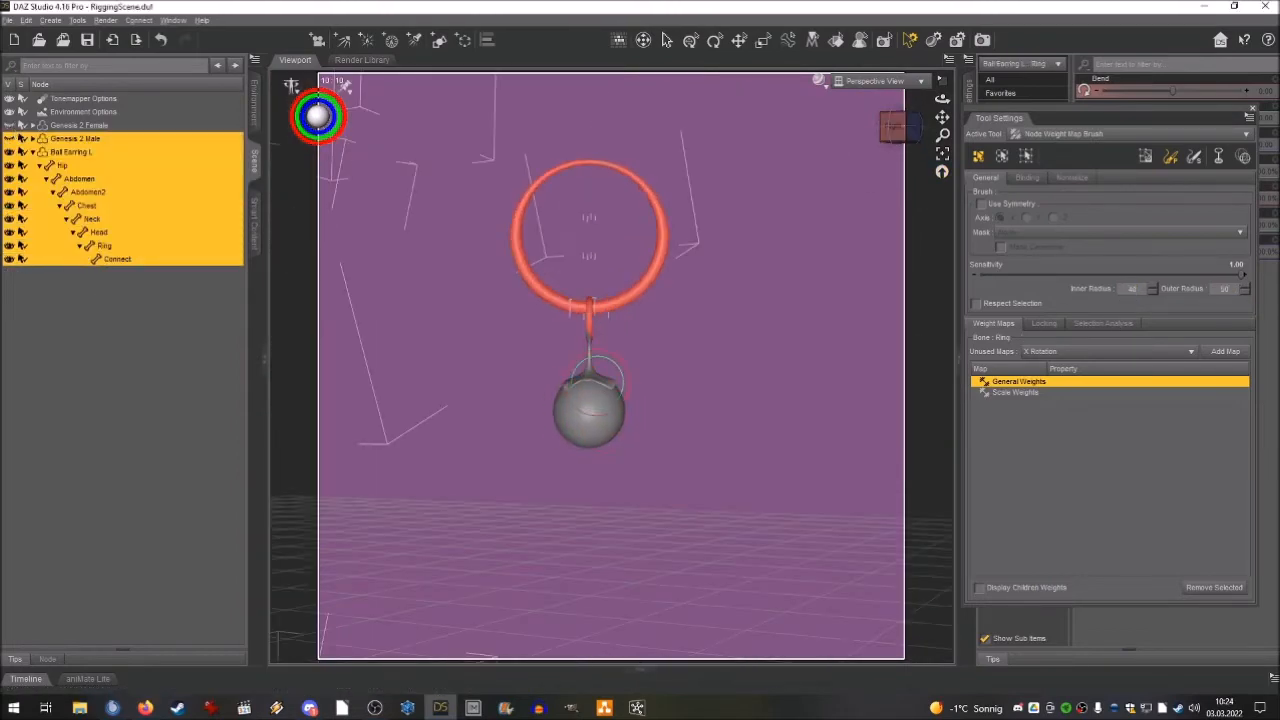
left_click(112, 259)
left_click(78, 166)
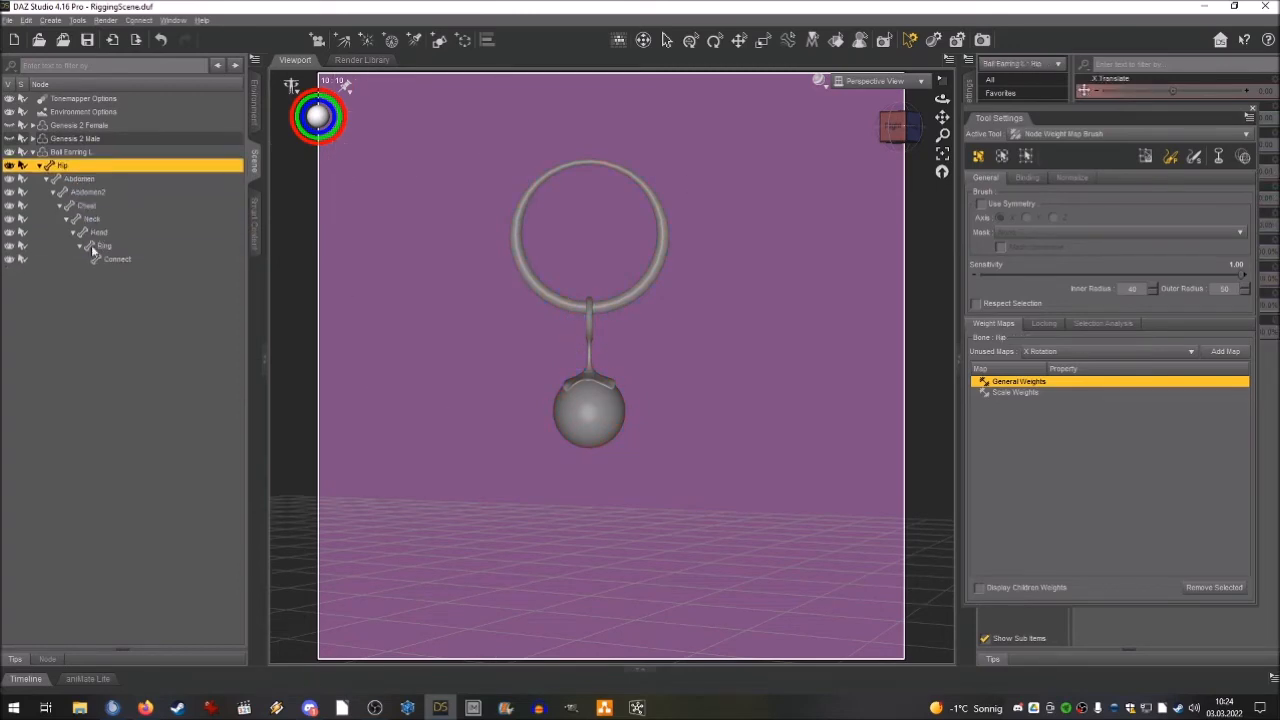
- Paint the Connect bone's General Weights up the stem and small connecting ring with brush inner radius 10 and outer radius 15
left_click_drag(900, 127, 943, 115)
left_click_drag(888, 189, 894, 122)
left_click(909, 128)
left_click(117, 259)
scroll(578, 404, "down", 5)
left_click_drag(942, 134, 942, 98)
mouse_move(942, 117)
left_mouse_down()
mouse_move(948, 165)
mouse_move(940, 100)
mouse_move(942, 124)
left_mouse_up()
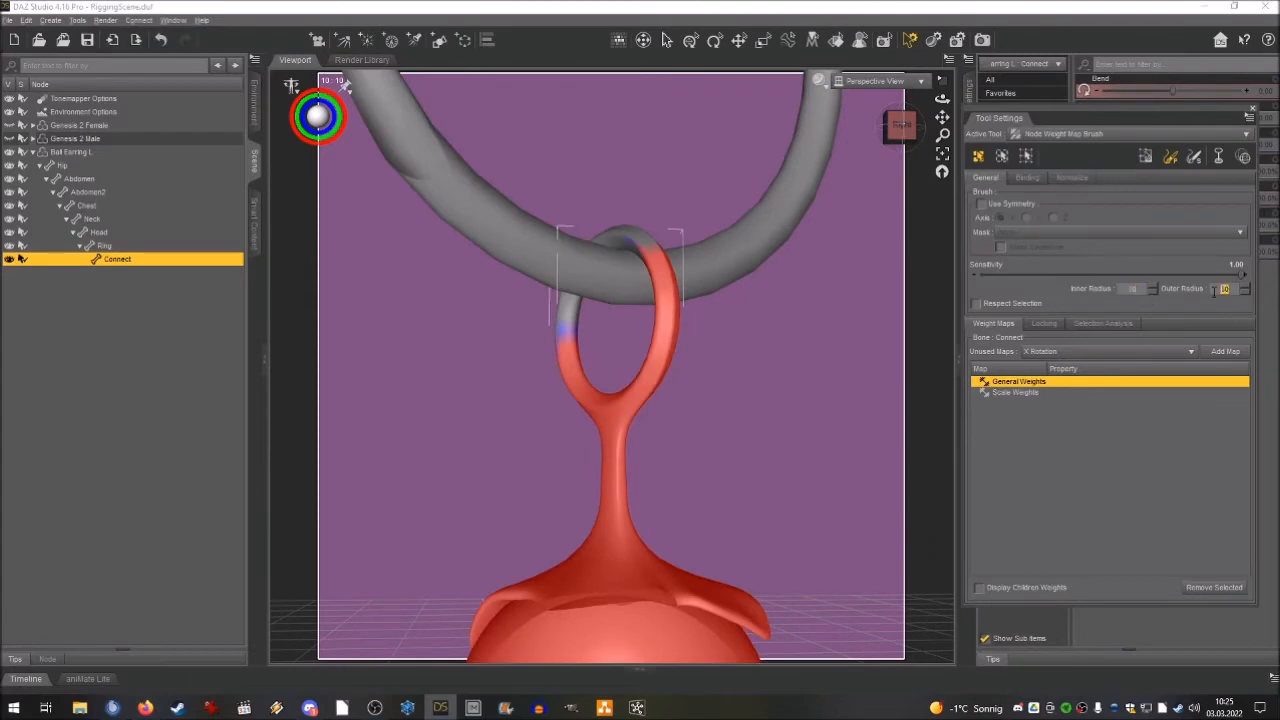
left_click_drag(631, 234, 744, 422, "alt")
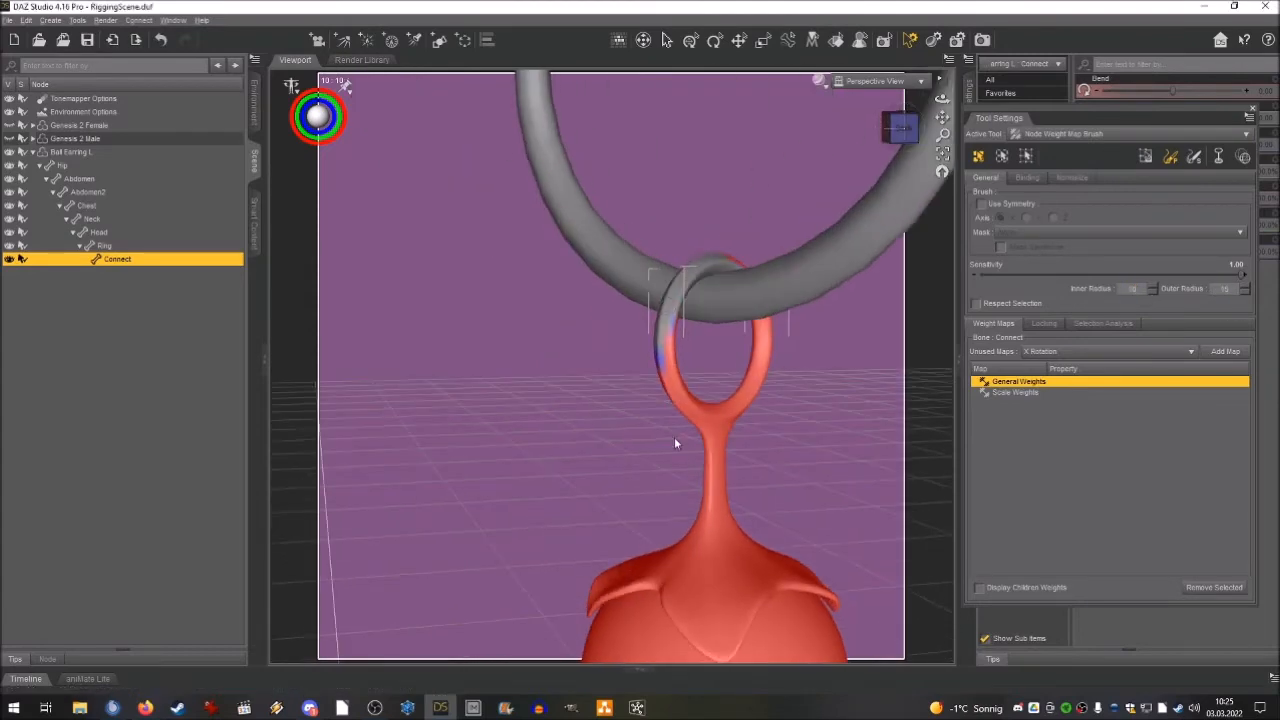
left_click(912, 137)
mouse_move(906, 130)
left_mouse_down()
mouse_move(886, 148)
mouse_move(944, 116)
mouse_move(916, 118)
mouse_move(940, 116)
mouse_move(905, 138)
mouse_move(923, 130)
mouse_move(916, 138)
left_mouse_up()
- Set the Opacity Strength of the earring's Ring surface to 0.0%
left_click(90, 152)
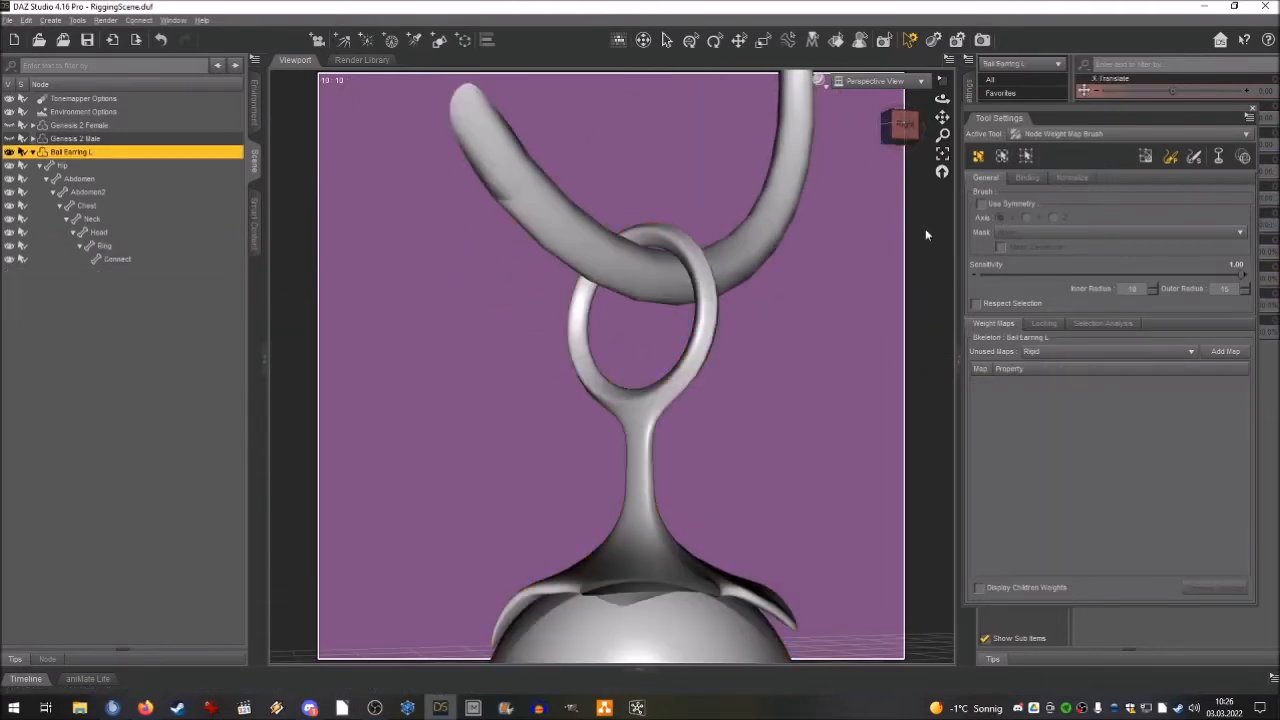
left_click_drag(1013, 126, 677, 143)
left_click(968, 350)
left_click(1014, 184)
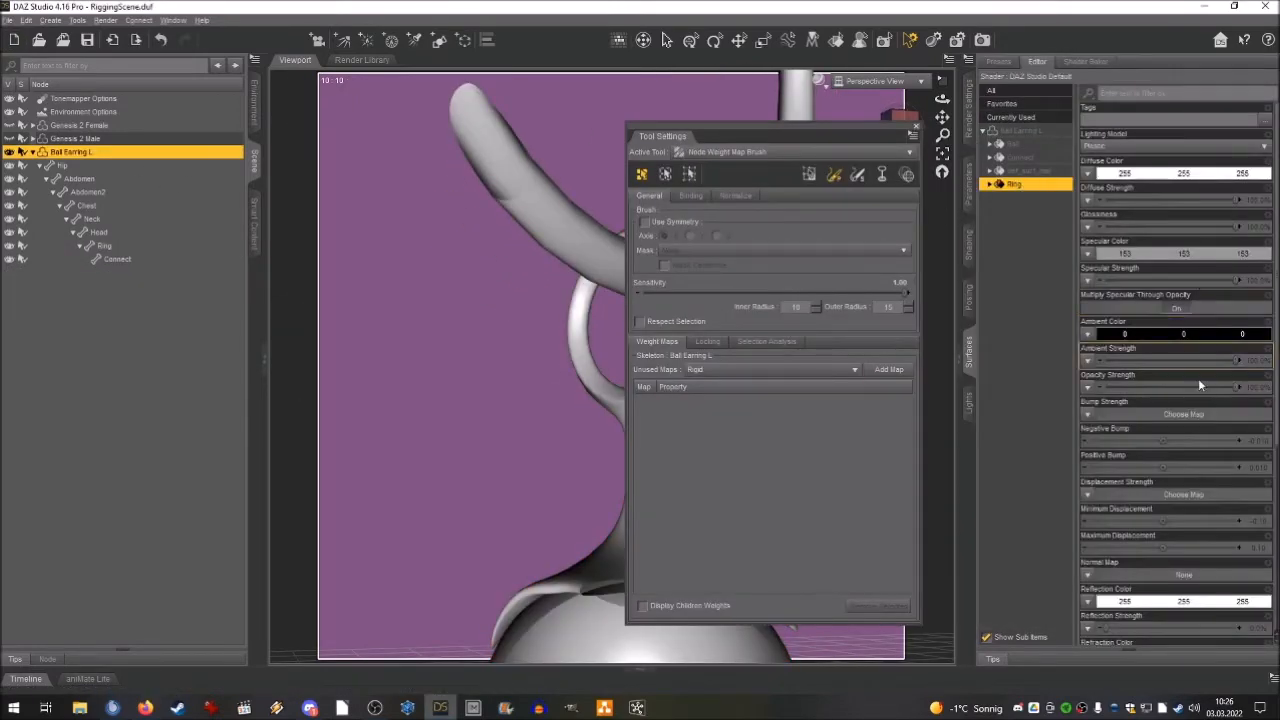
left_click_drag(1234, 387, 1090, 386)
left_click_drag(814, 137, 1096, 147)
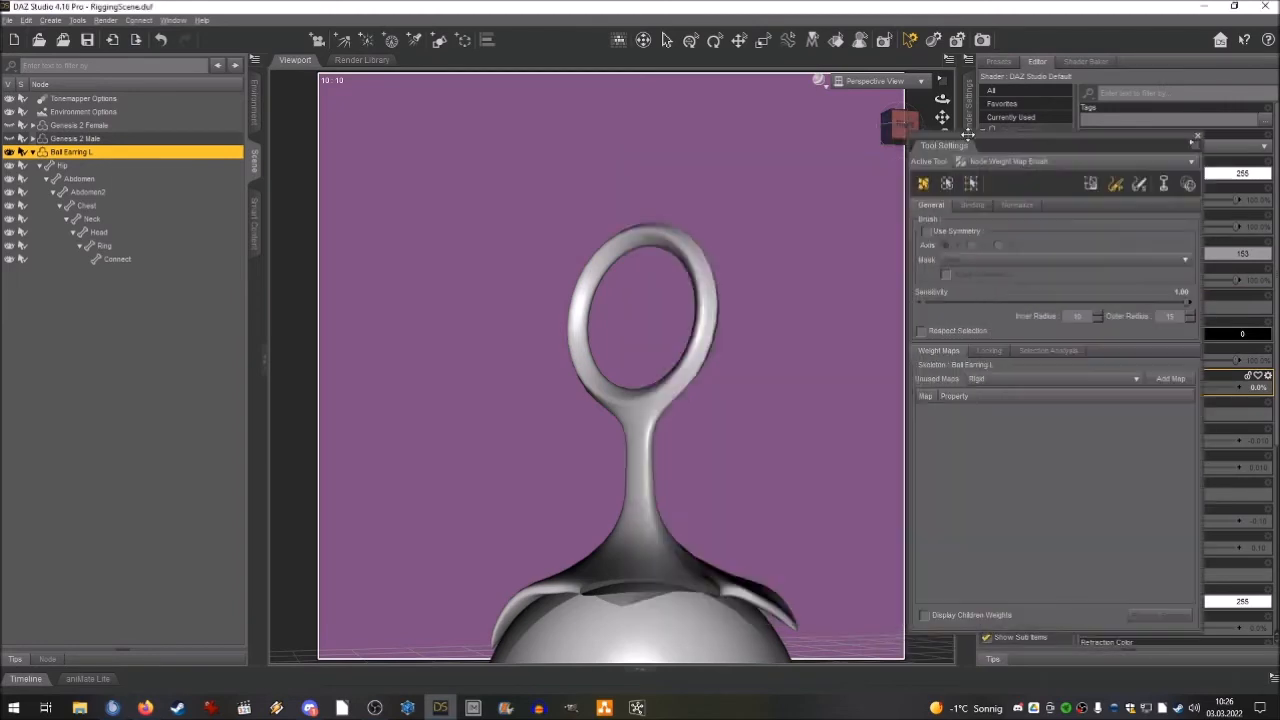
- Finish painting the Connect bone's General Weights around the small connecting ring and dock the Tool Settings pane beside the Scene pane
left_click(117, 259)
left_click_drag(900, 127, 917, 162)
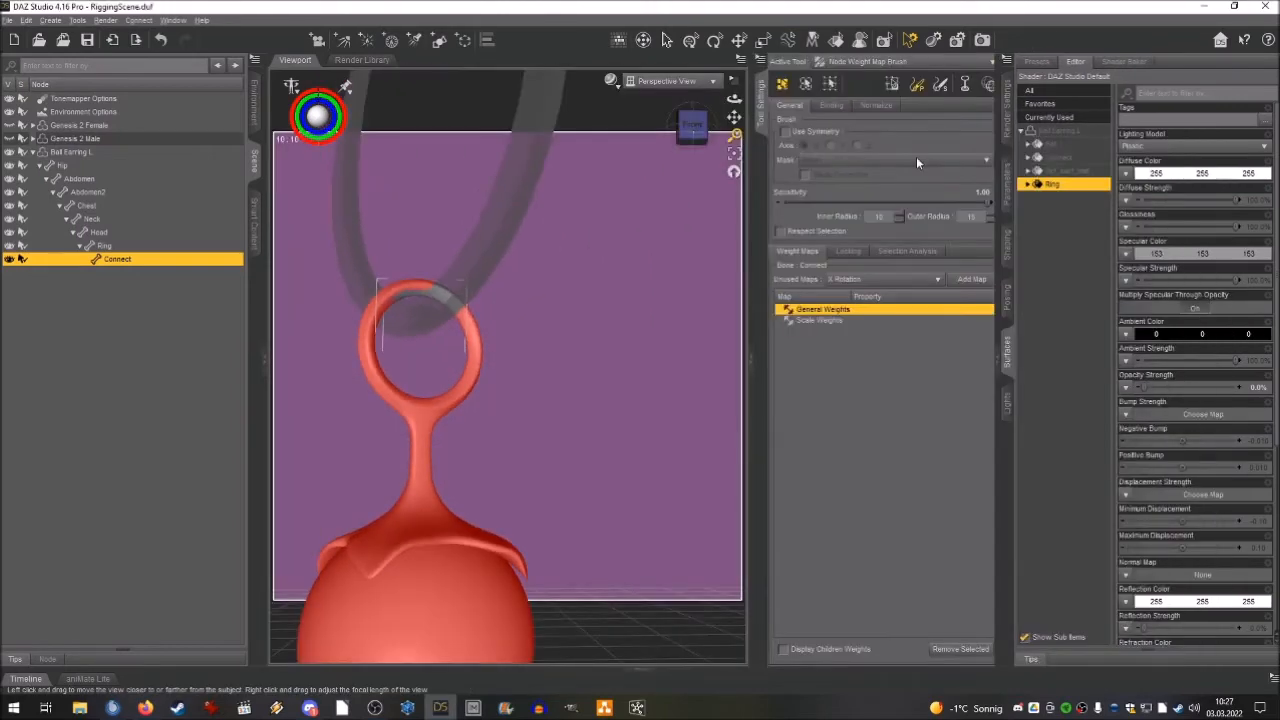
left_click_drag(764, 104, 656, 59)
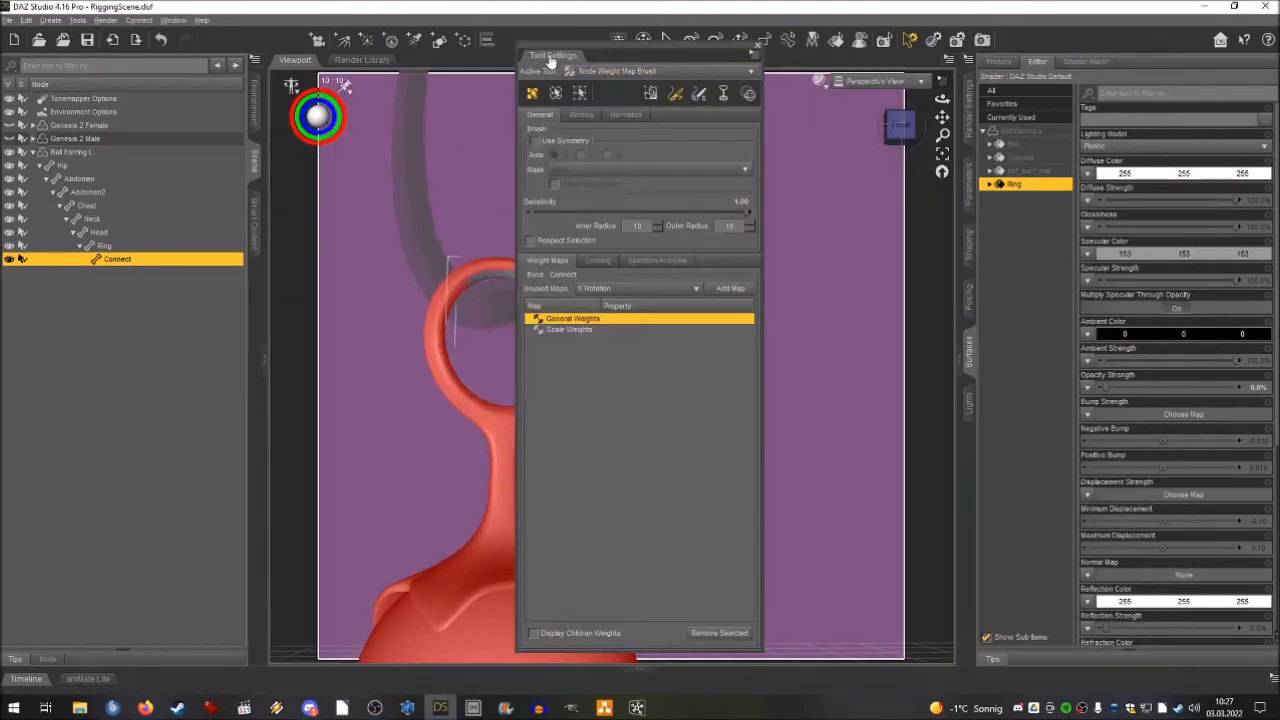
left_click_drag(547, 57, 278, 122)
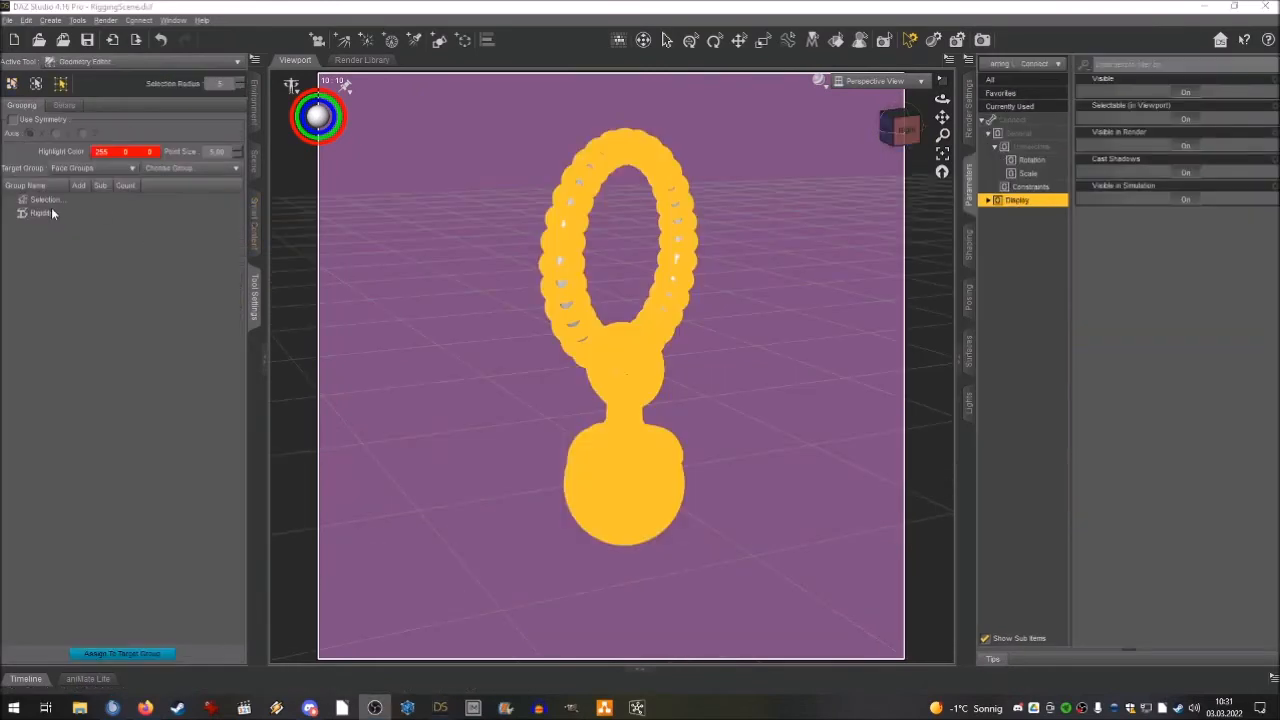
- Create a rigidity group named Left Earring for the earring's vertices
left_click(44, 213)
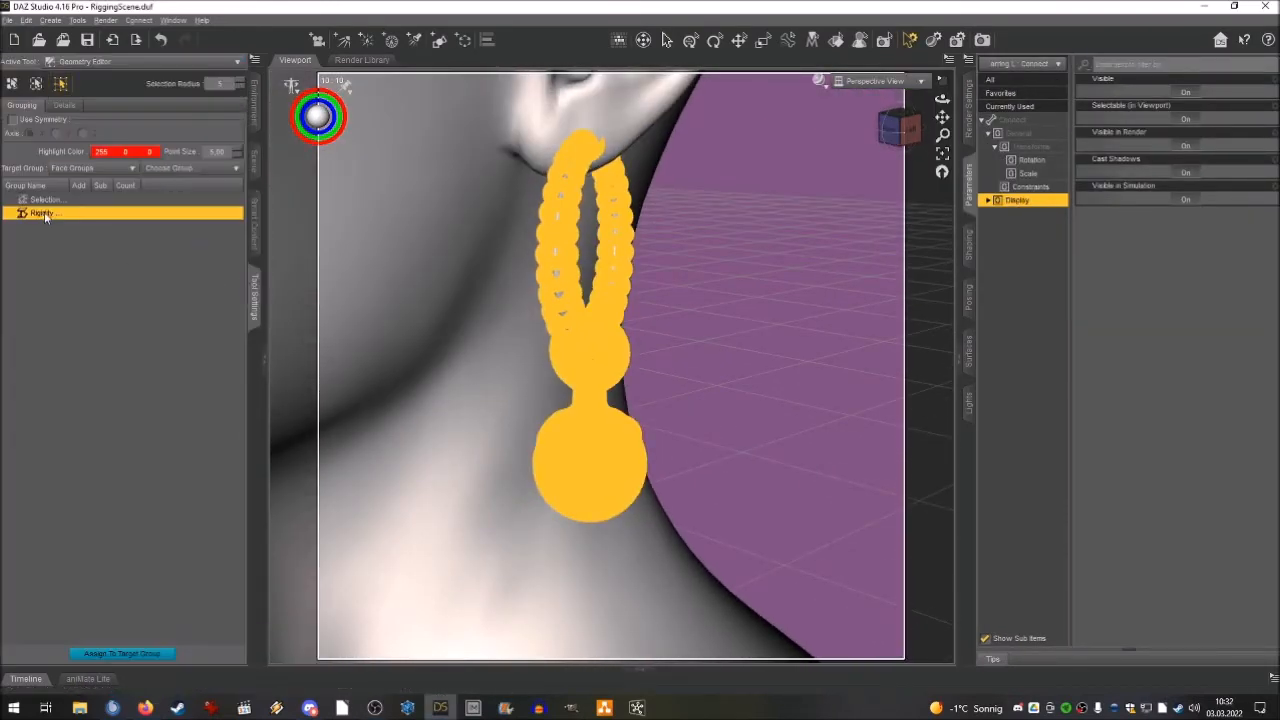
left_click(44, 213)
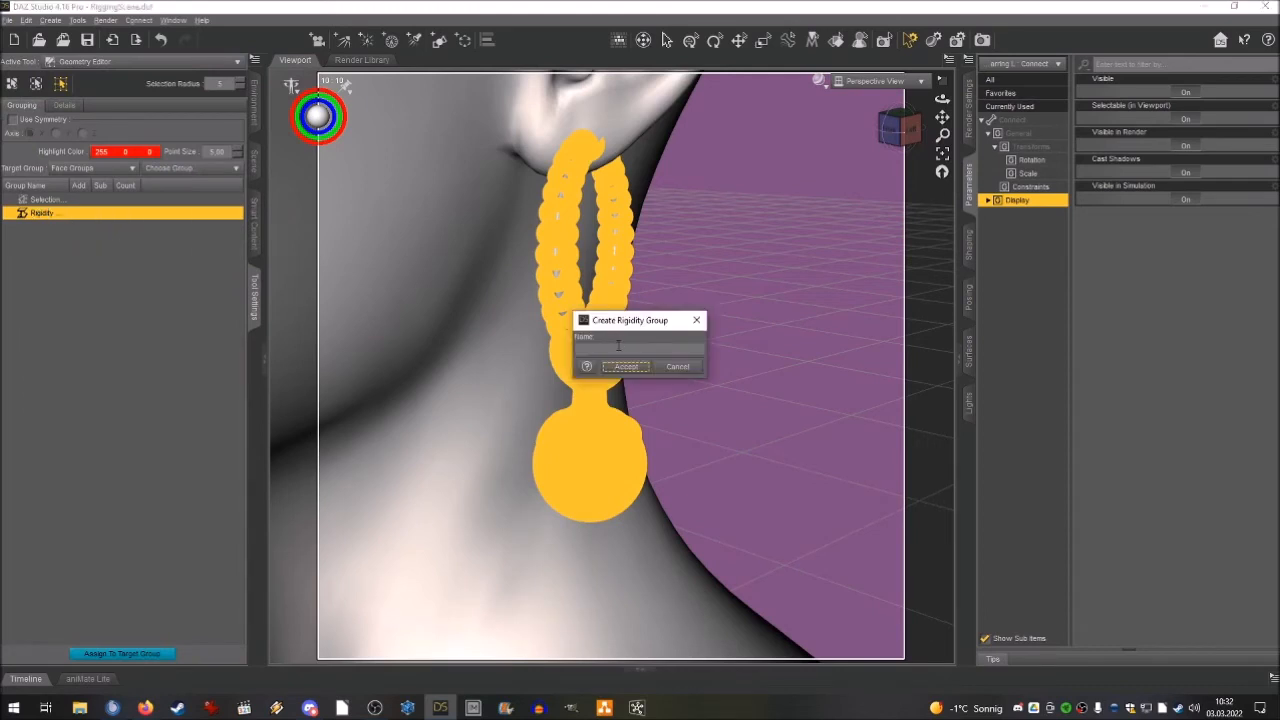
type("Left Earring")
key("Return")
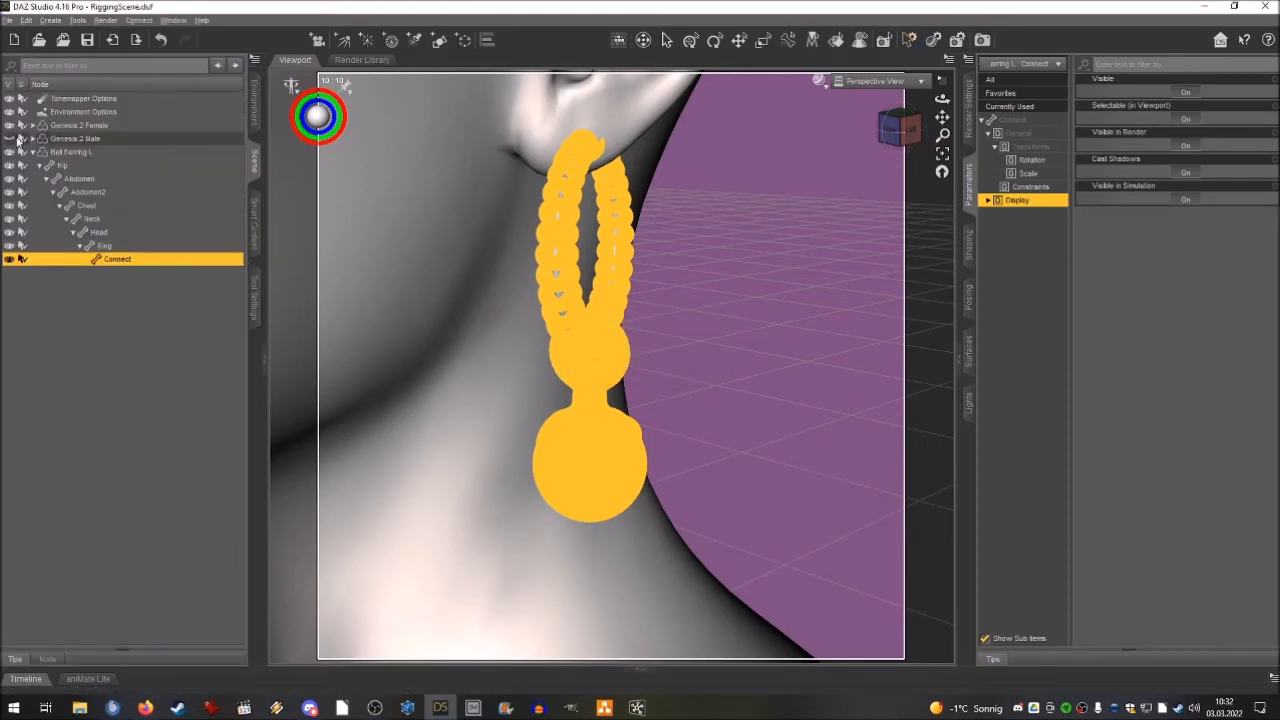
- Hide the Genesis 2 Female figure and target the participant vertices of the left earring's rigidity group
left_click(10, 128)
left_click(254, 296)
right_click(795, 194)
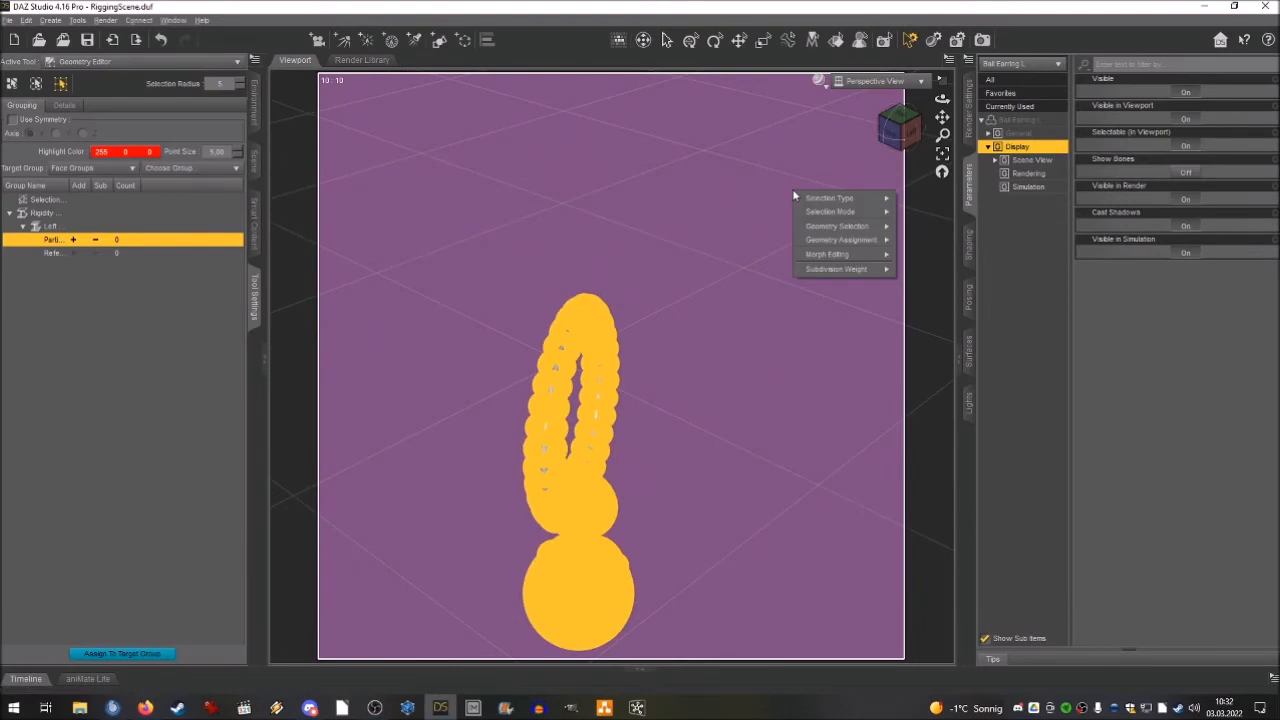
mouse_move(824, 212)
left_click(276, 364)
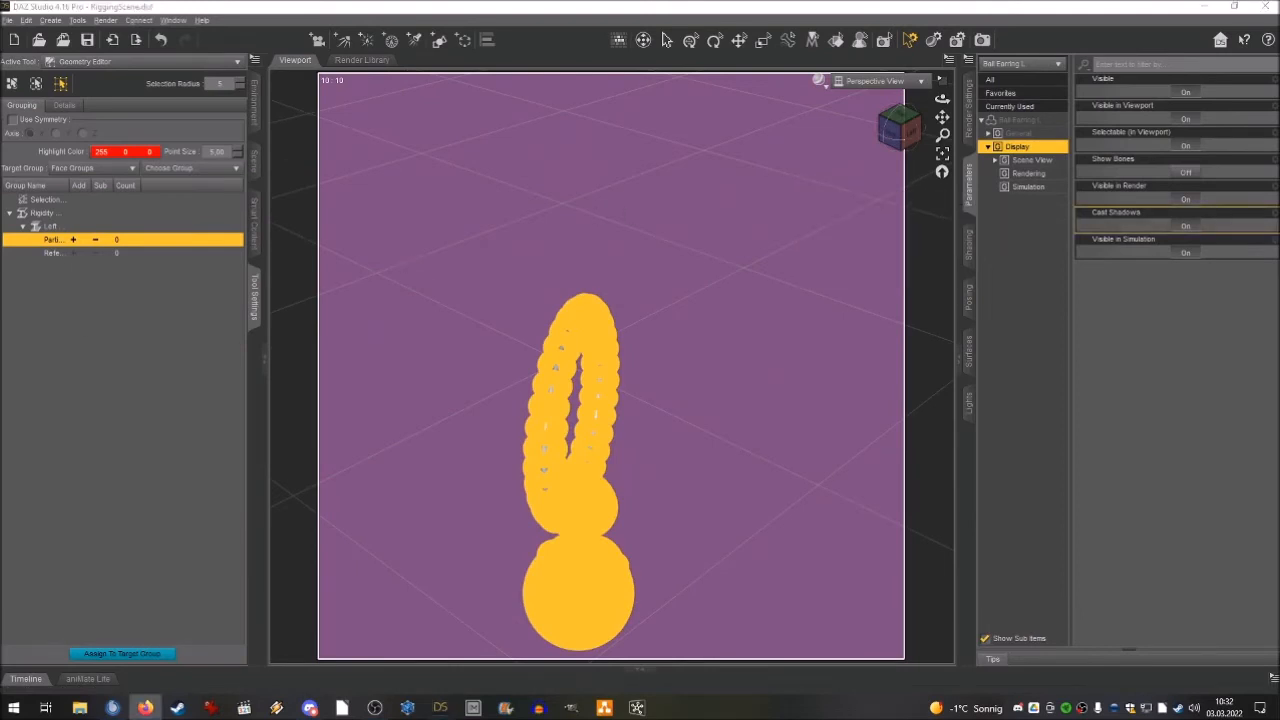
left_click_drag(903, 130, 922, 130)
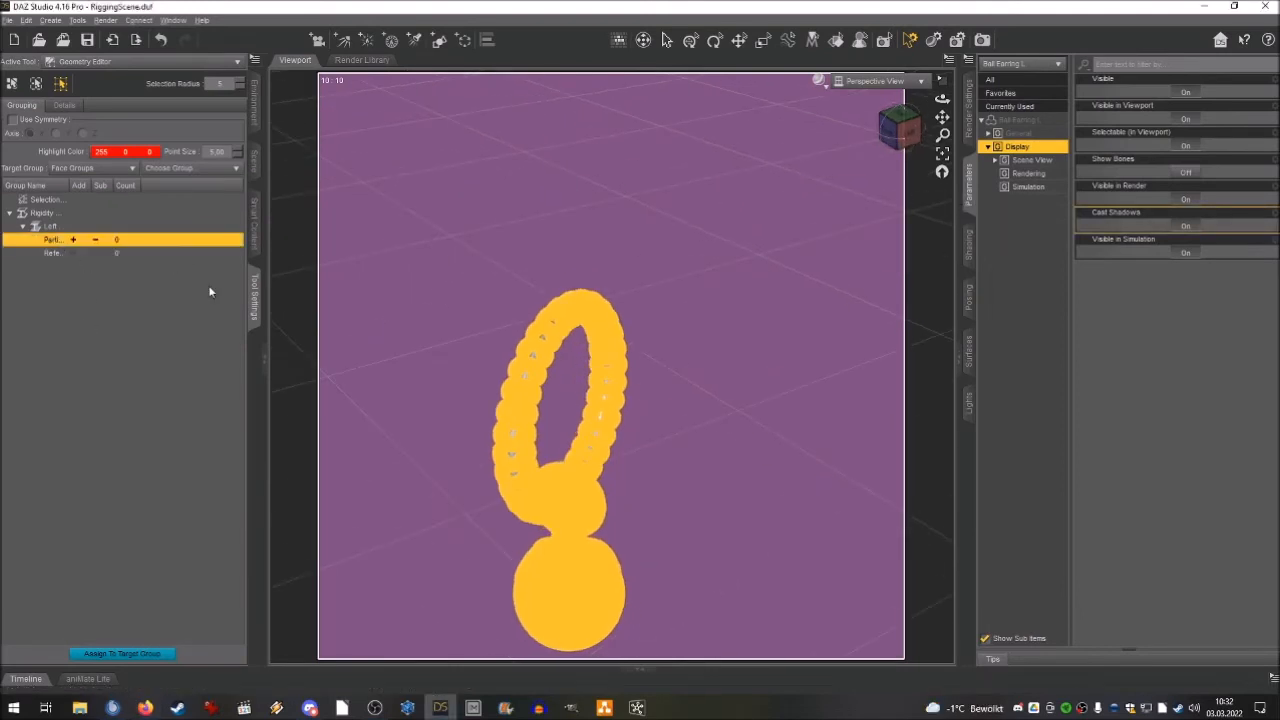
- Clear the vertex selection and select a vertex at the top of the hoop
right_click(640, 211)
mouse_move(686, 249)
left_click(770, 263)
left_click_drag(942, 117, 942, 117)
scroll(776, 200, "up", 3)
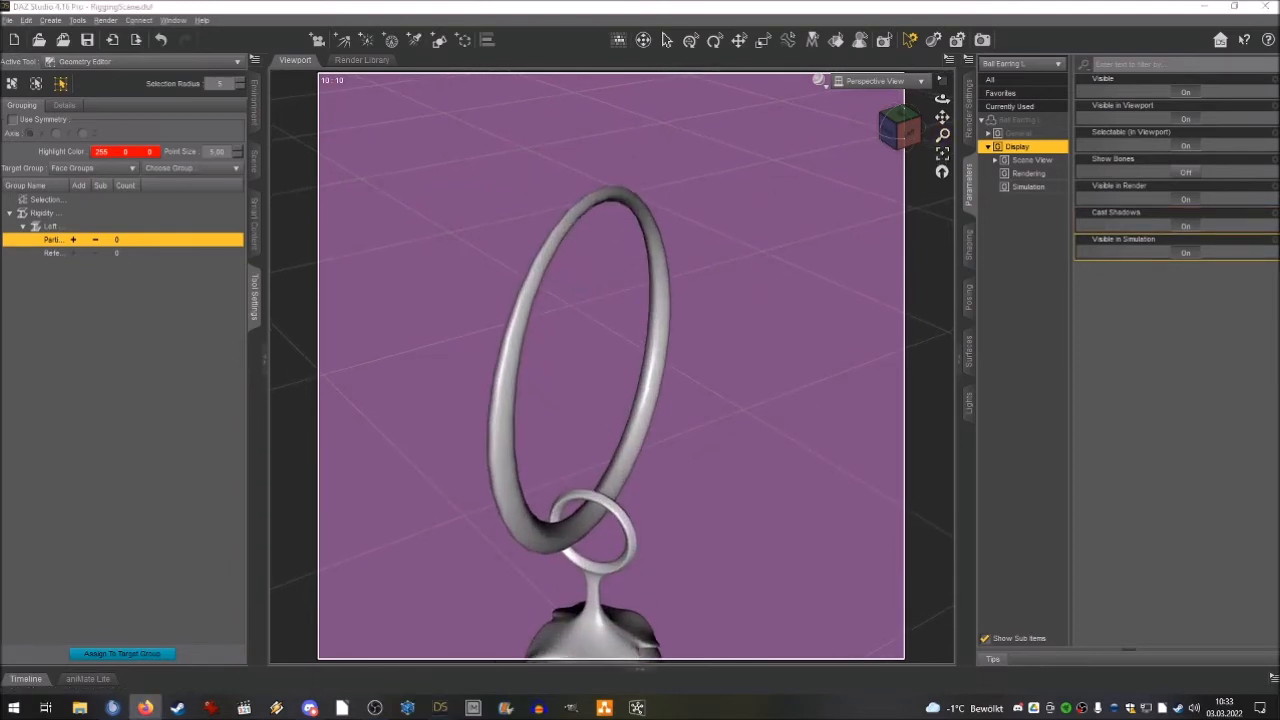
left_click(71, 241)
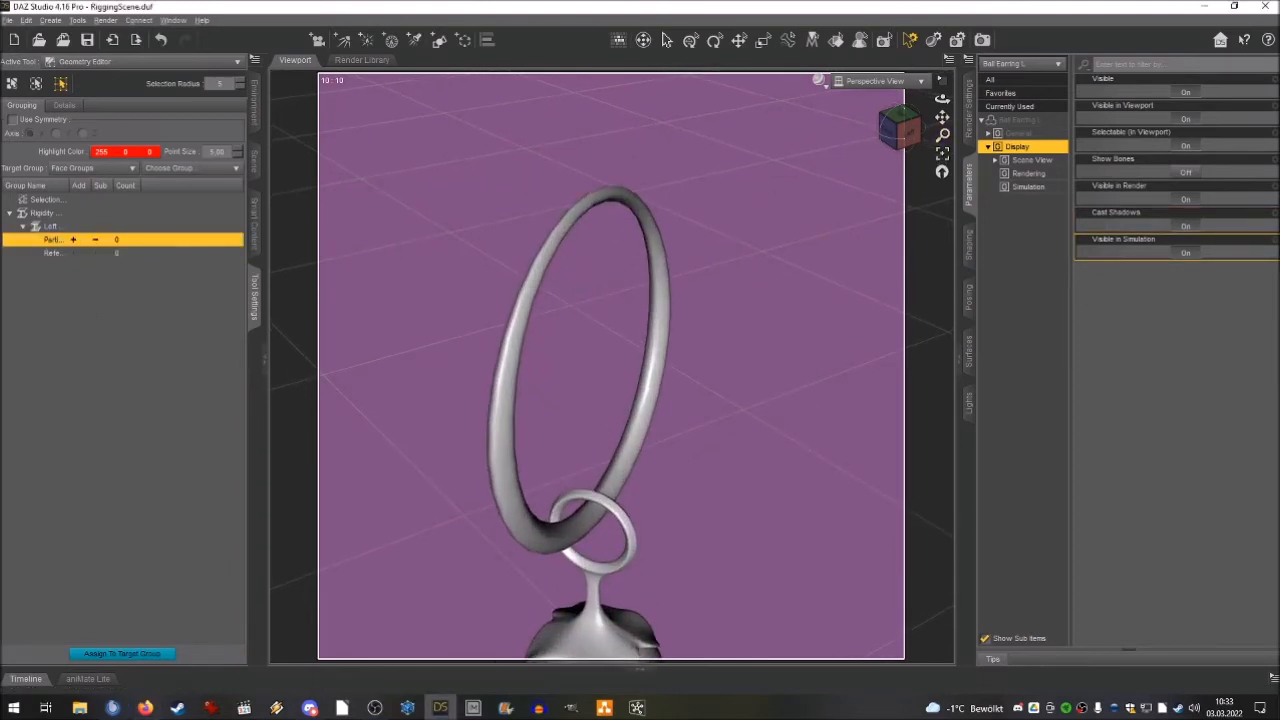
left_click(592, 200)
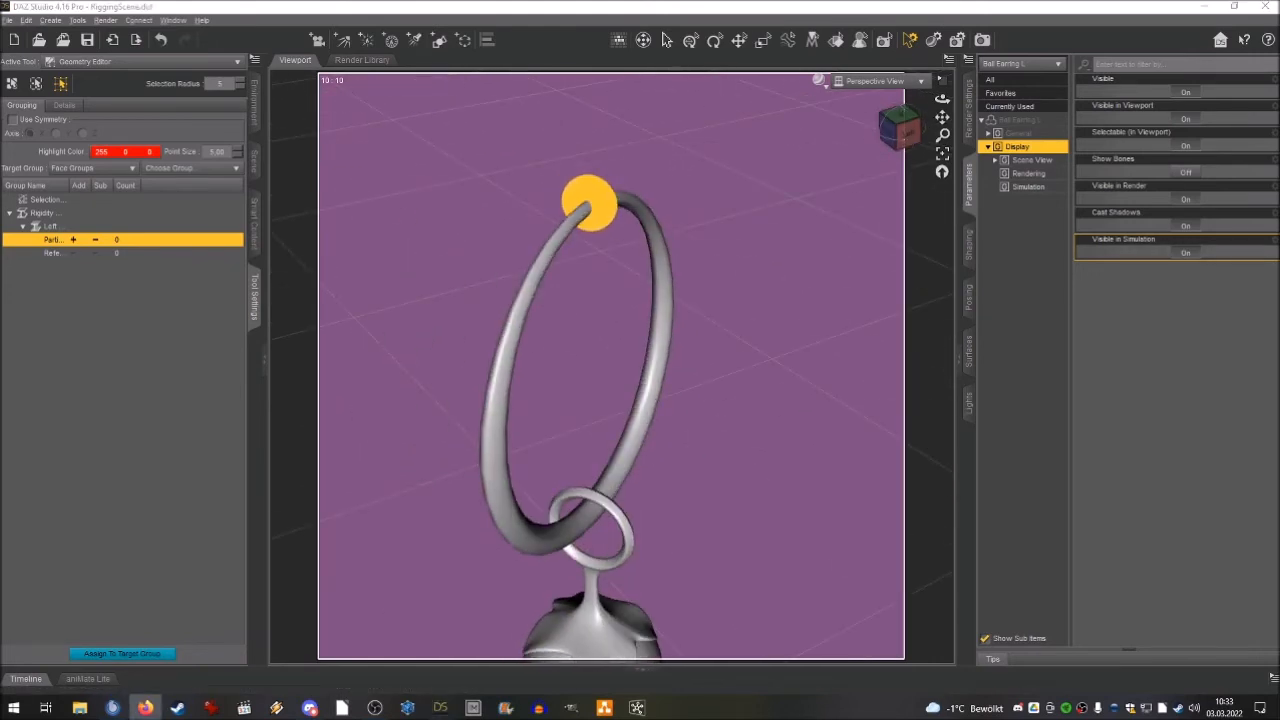
- Examine the earring's surface groups and default face group in polygon selection mode against the participant vertices in vertex selection mode
left_click_drag(47, 239, 64, 272)
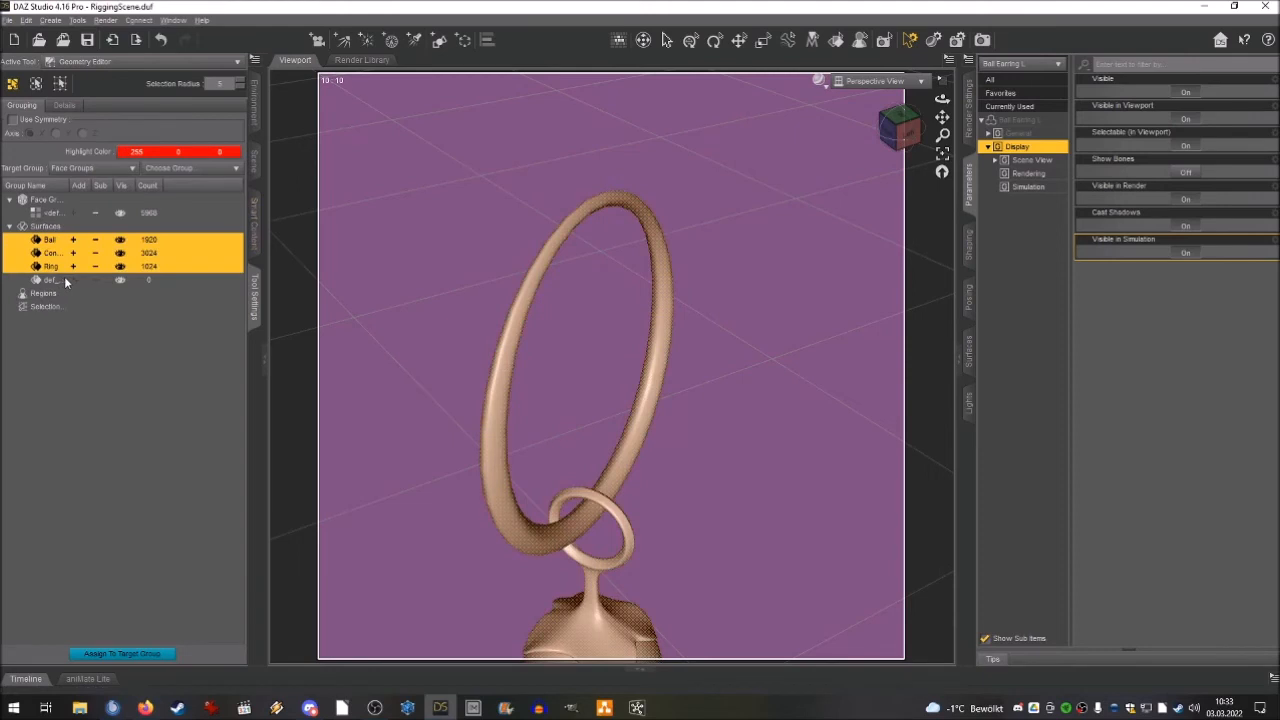
left_click(61, 90)
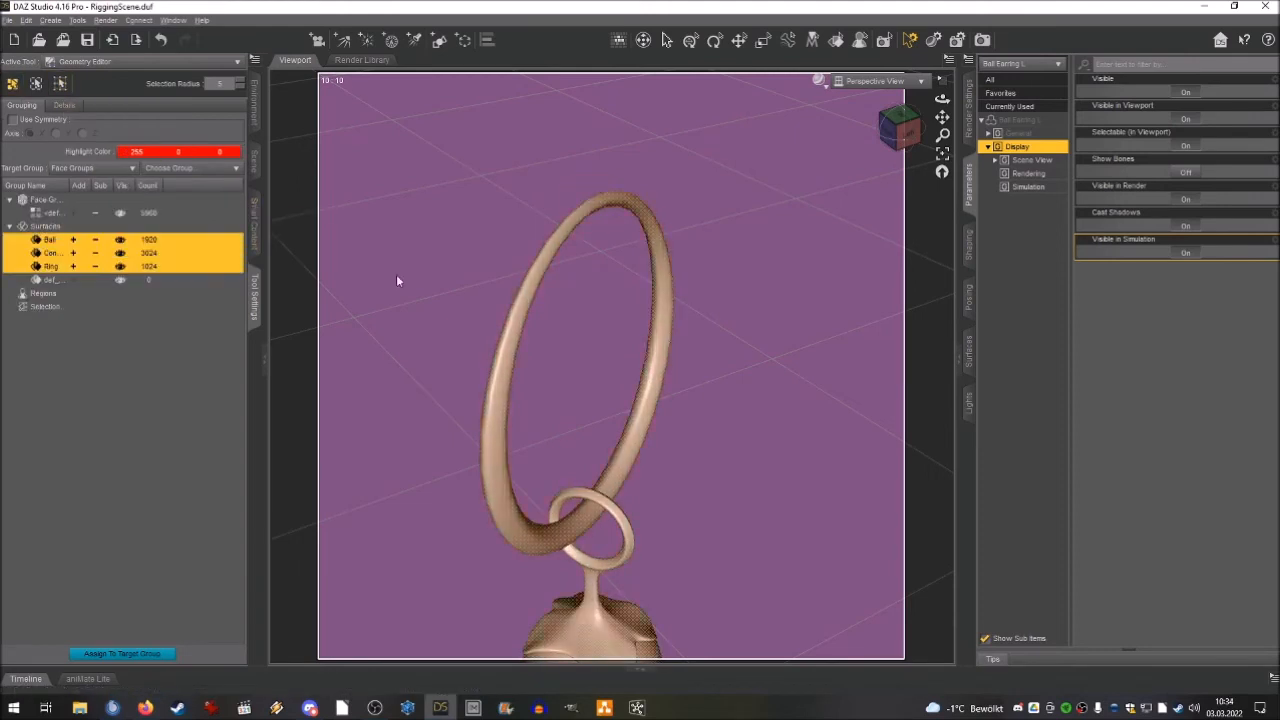
scroll(396, 274, "down", 3)
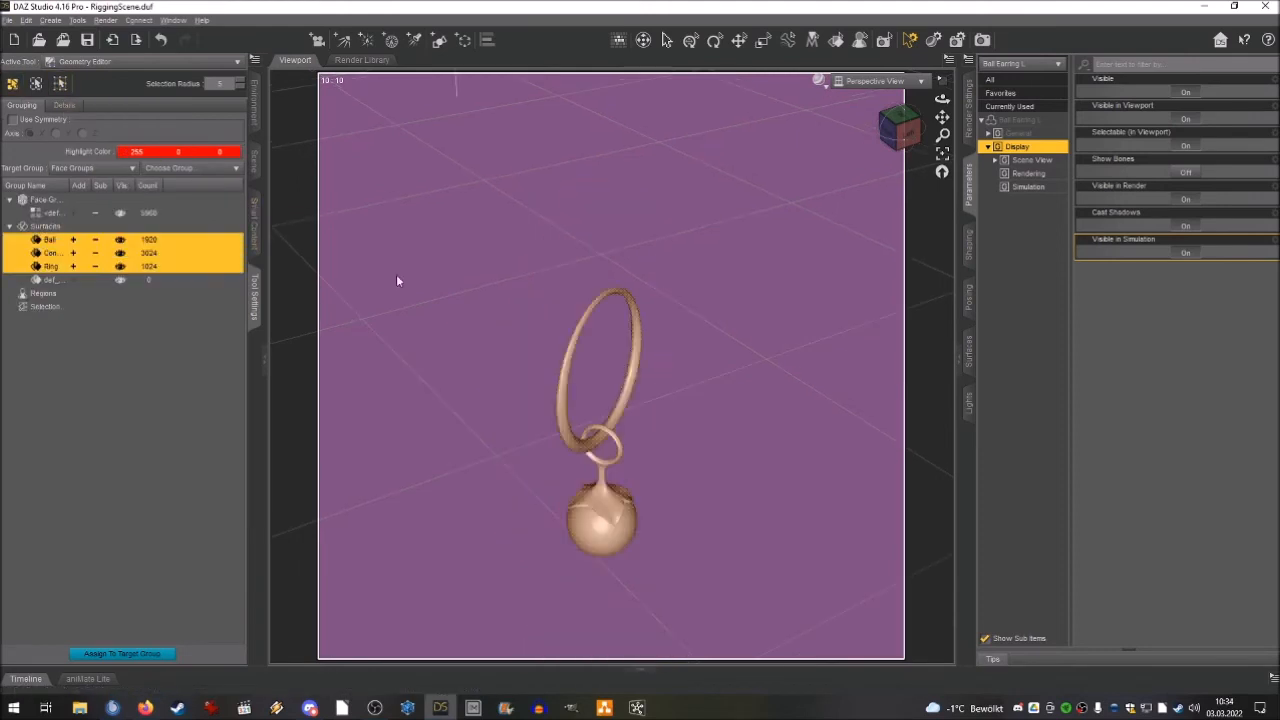
left_click(55, 212)
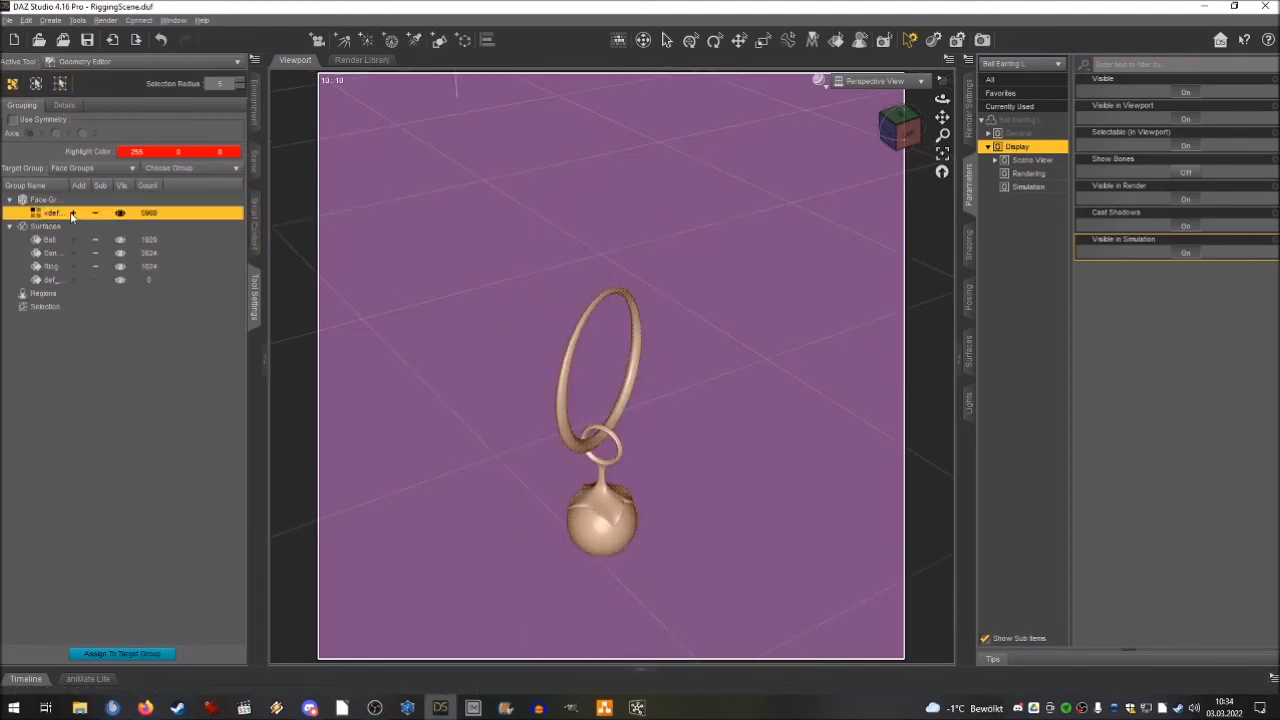
left_click(60, 83)
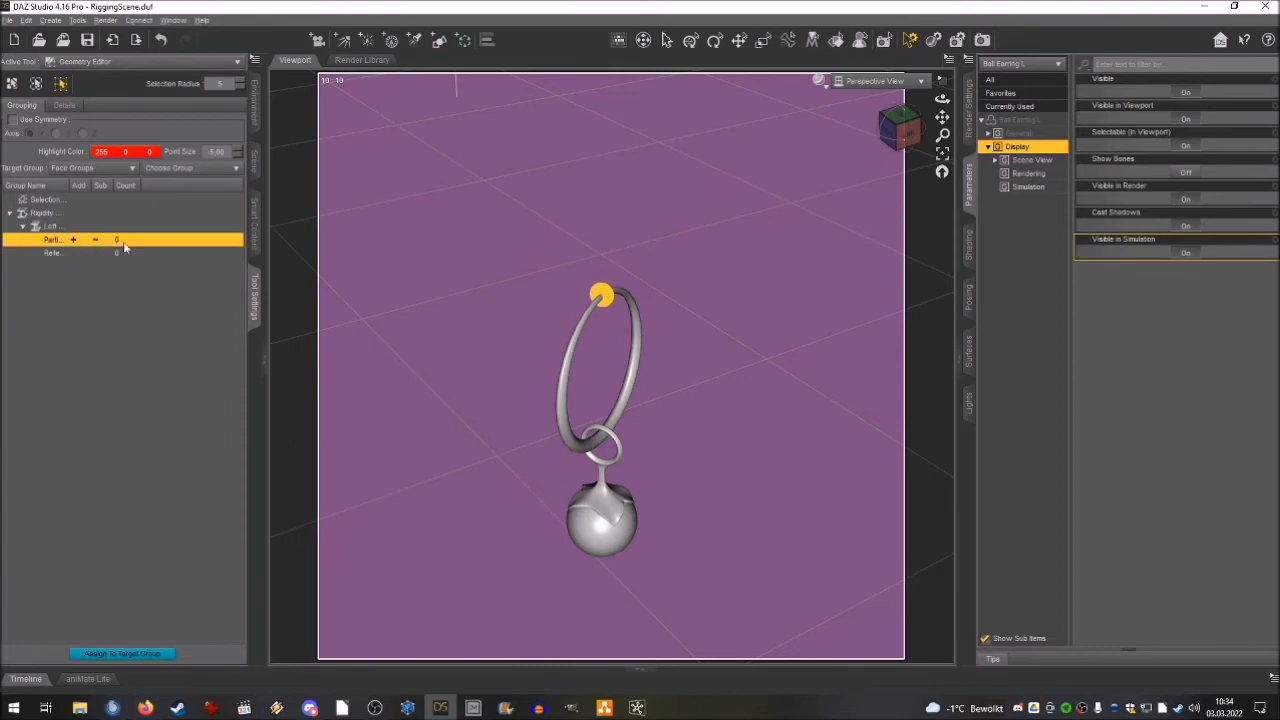
left_click(12, 83)
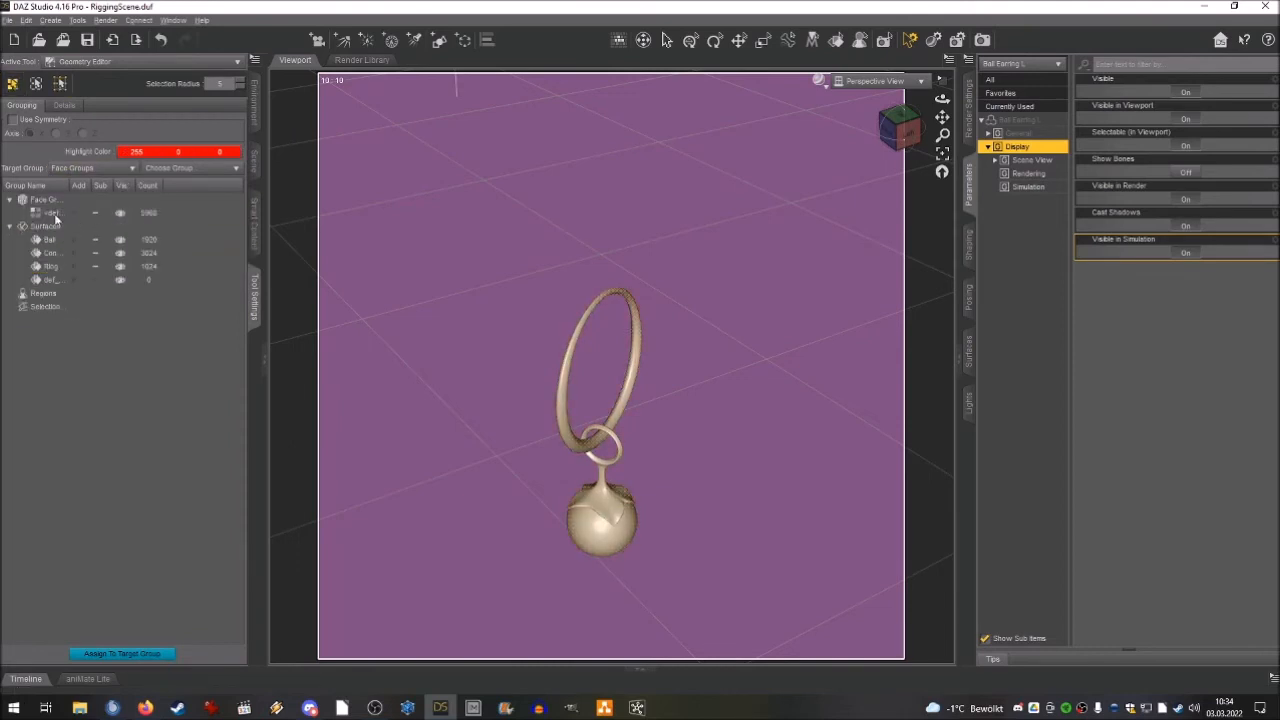
left_click(60, 83)
left_click(12, 83)
- Select all of the earring's vertices and create a new rigidity group for the left earring
right_click(60, 213)
right_click(426, 249)
mouse_move(466, 284)
mouse_move(592, 285)
left_click(670, 302)
left_click(100, 234)
right_click(45, 213)
left_click(80, 237)
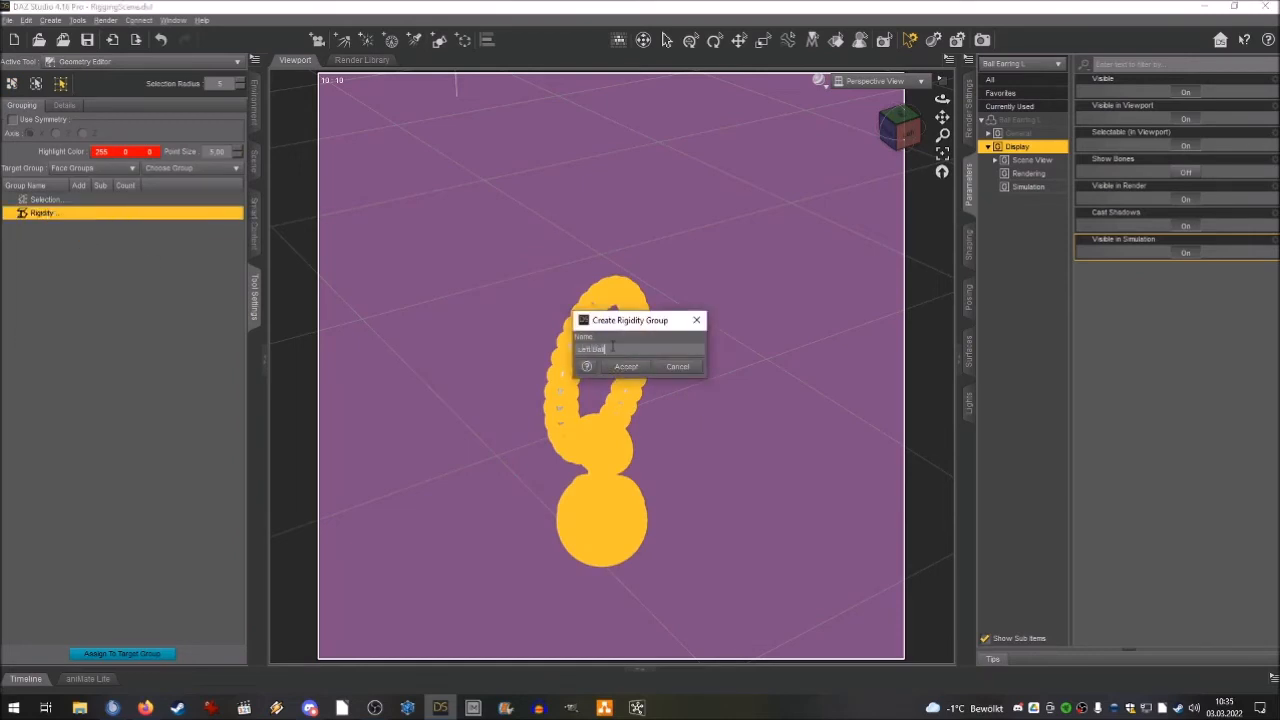
left_click(626, 366)
- Add the whole earring to the rigidity group's participant vertices and clear the selection
left_click(73, 240)
left_click(58, 241)
right_click(649, 227)
mouse_move(692, 262)
left_click(785, 310)
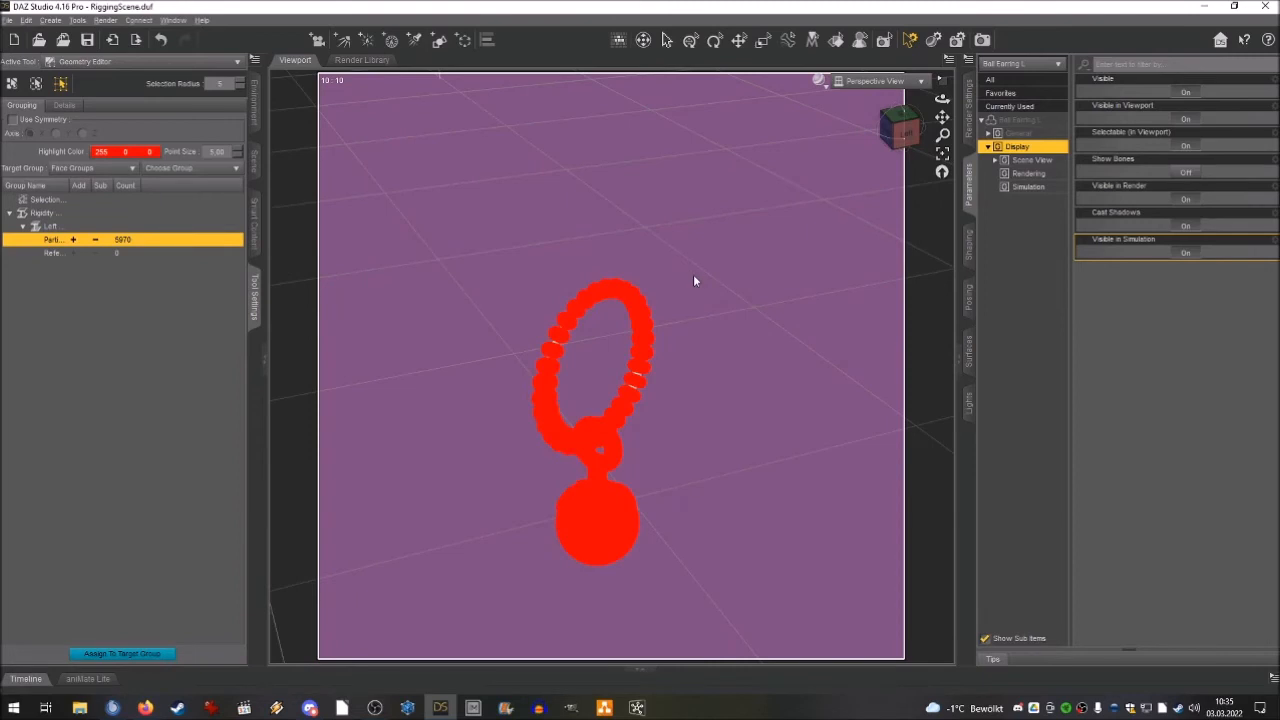
- Add vertices at the top of the hoop to the rigidity group's reference vertices and clear the selection
left_click(120, 350)
scroll(575, 206, "up", 5)
left_click(58, 241)
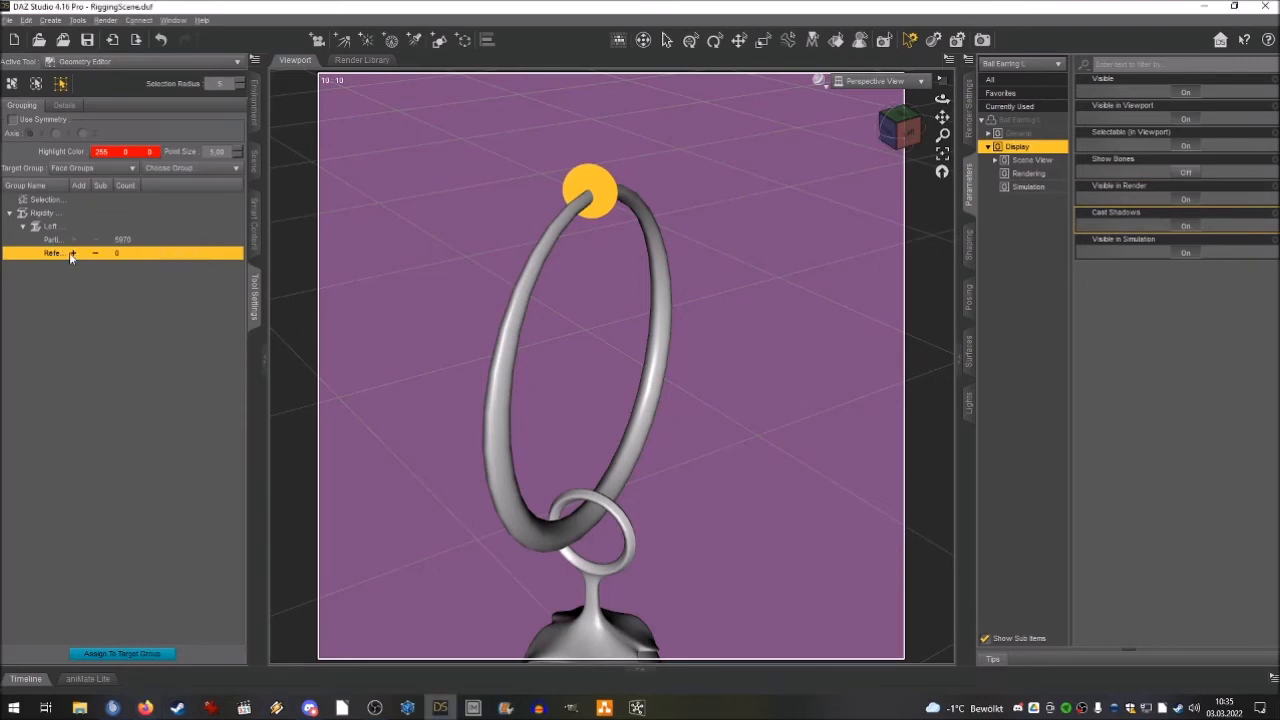
left_click(72, 254)
mouse_move(942, 117)
left_mouse_down()
mouse_move(942, 134)
mouse_move(943, 118)
left_mouse_up()
double_click(567, 345)
right_click(571, 257)
mouse_move(625, 289)
left_click(700, 317)
- Reselect the hoop's top vertices, empty the rigidity group's reference vertices and clear the selection
left_click(255, 162)
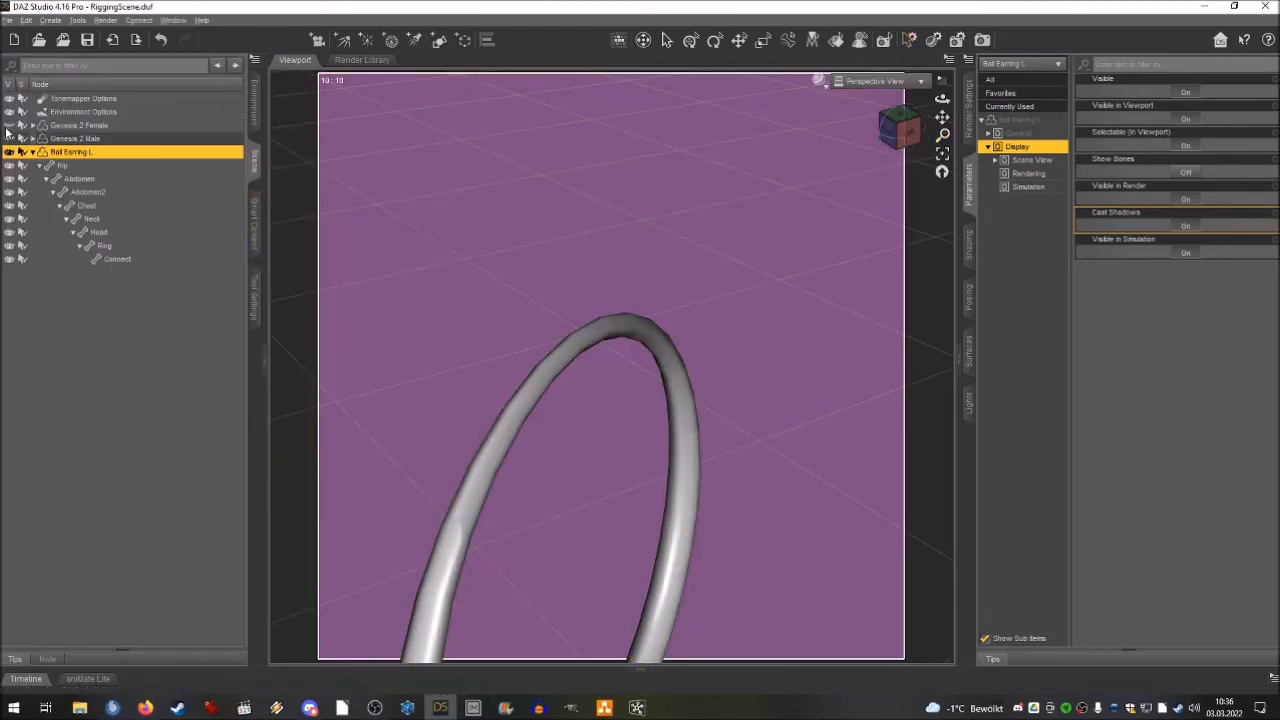
left_click(576, 340)
left_click(255, 295)
left_click(73, 253)
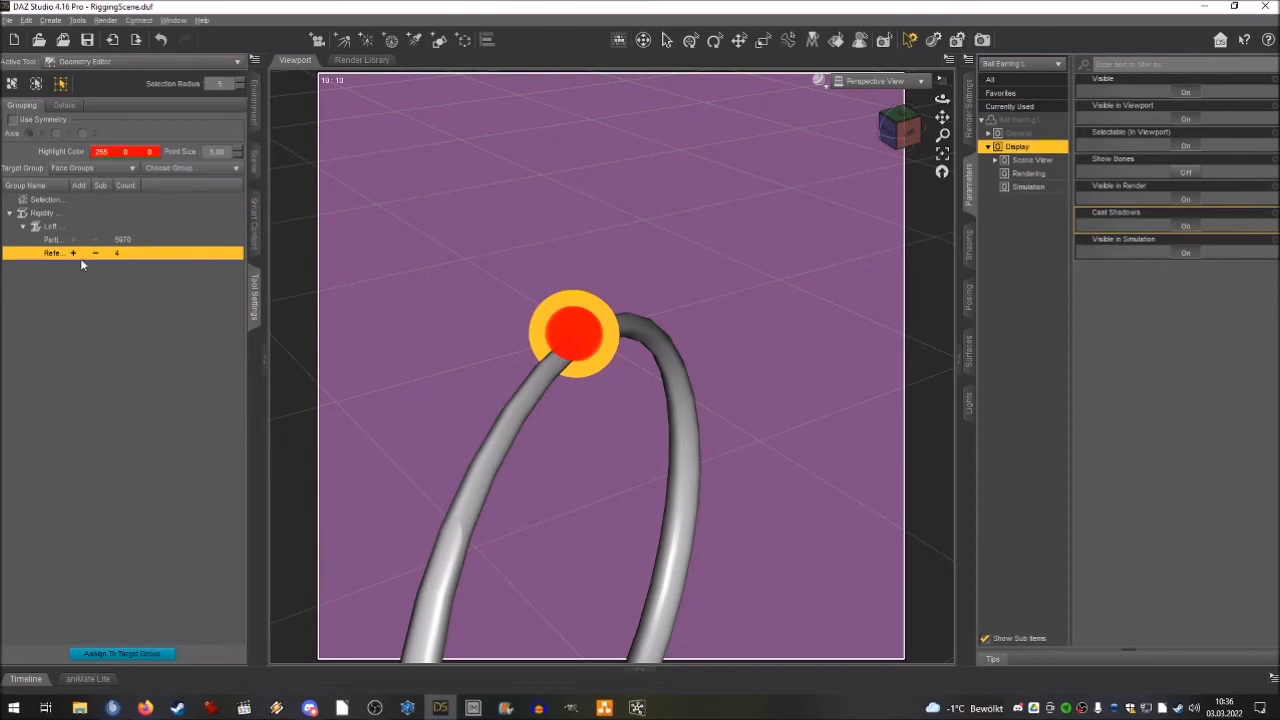
mouse_move(647, 334)
left_click(735, 354)
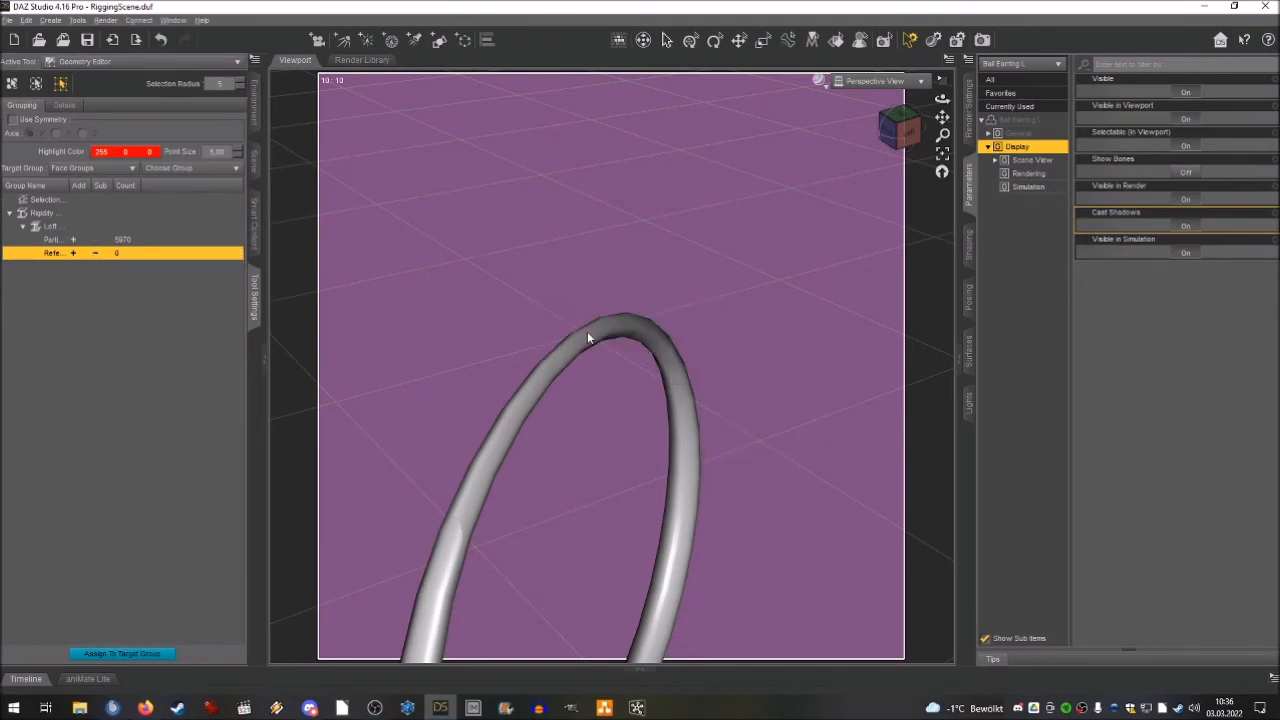
- Try a closer vertex selection at the hoop's top as the rigidity reference, removing it again and clearing the selection
left_click(75, 254)
mouse_move(510, 226)
left_click(600, 244)
scroll(654, 304, "up", 2)
left_click(565, 331)
right_click(99, 252)
left_click(112, 261)
right_click(121, 255)
left_click(134, 275)
left_click_drag(909, 135, 862, 140)
mouse_move(942, 117)
left_mouse_down()
mouse_move(1040, 140)
mouse_move(942, 118)
left_mouse_up()
right_click(146, 254)
right_click(436, 206)
mouse_move(490, 241)
left_click(568, 270)
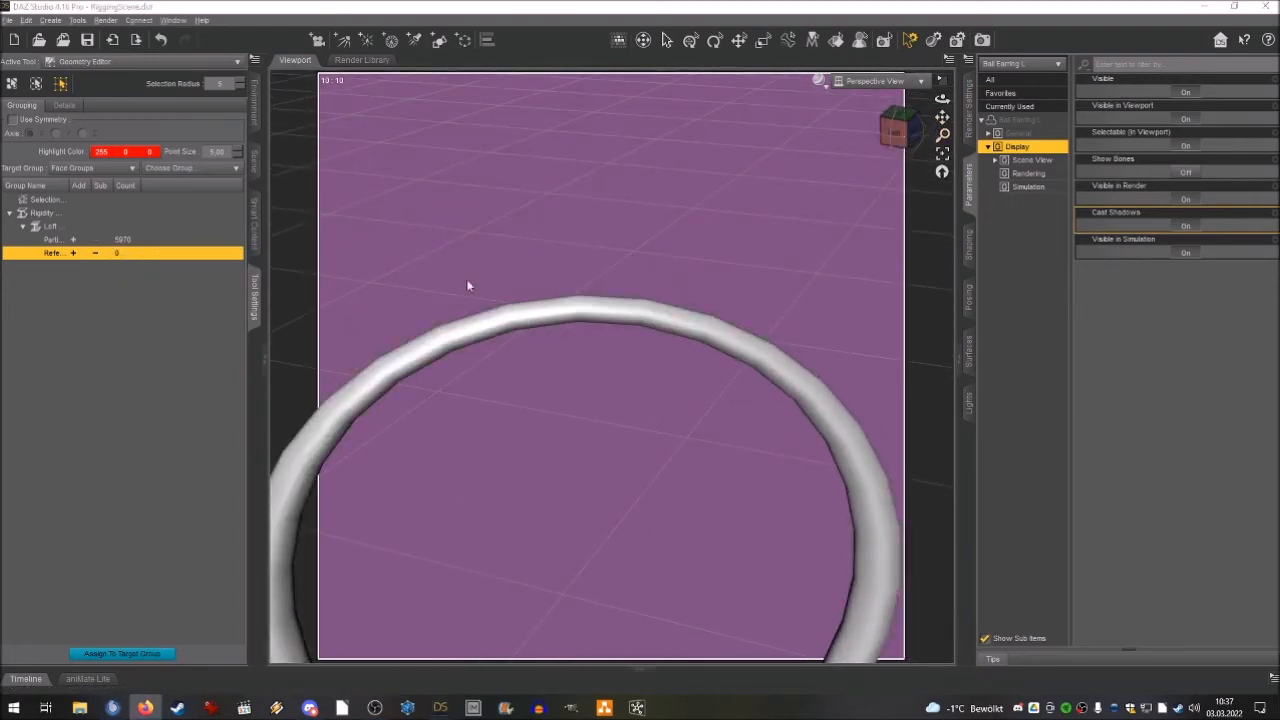
- Try another vertex on the hoop's upper edge as the rigidity reference and clear the selection again
left_click(577, 297)
right_click(160, 253)
left_click(184, 263)
right_click(680, 183)
right_click(216, 254)
left_click(229, 271)
right_click(498, 228)
mouse_move(552, 264)
left_click(632, 296)
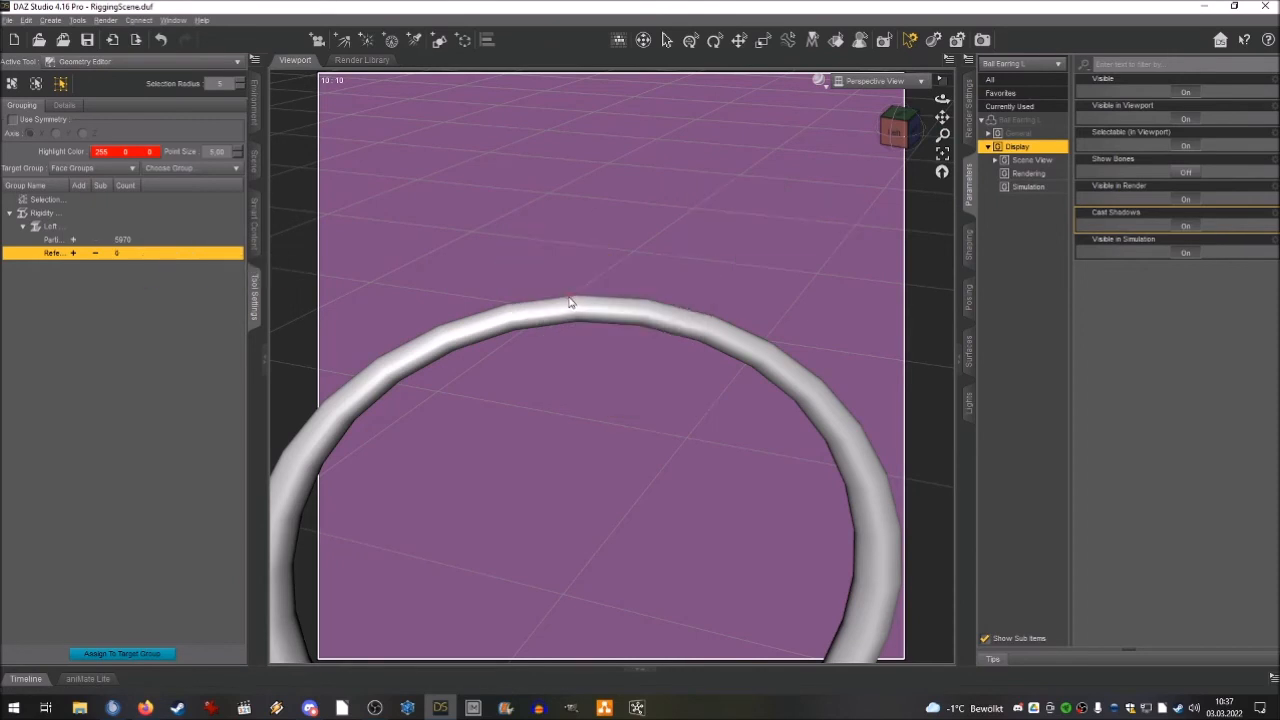
- Assign a single vertex at the hoop's apex to the rigidity group's reference vertices
left_click(580, 303)
left_click(901, 131)
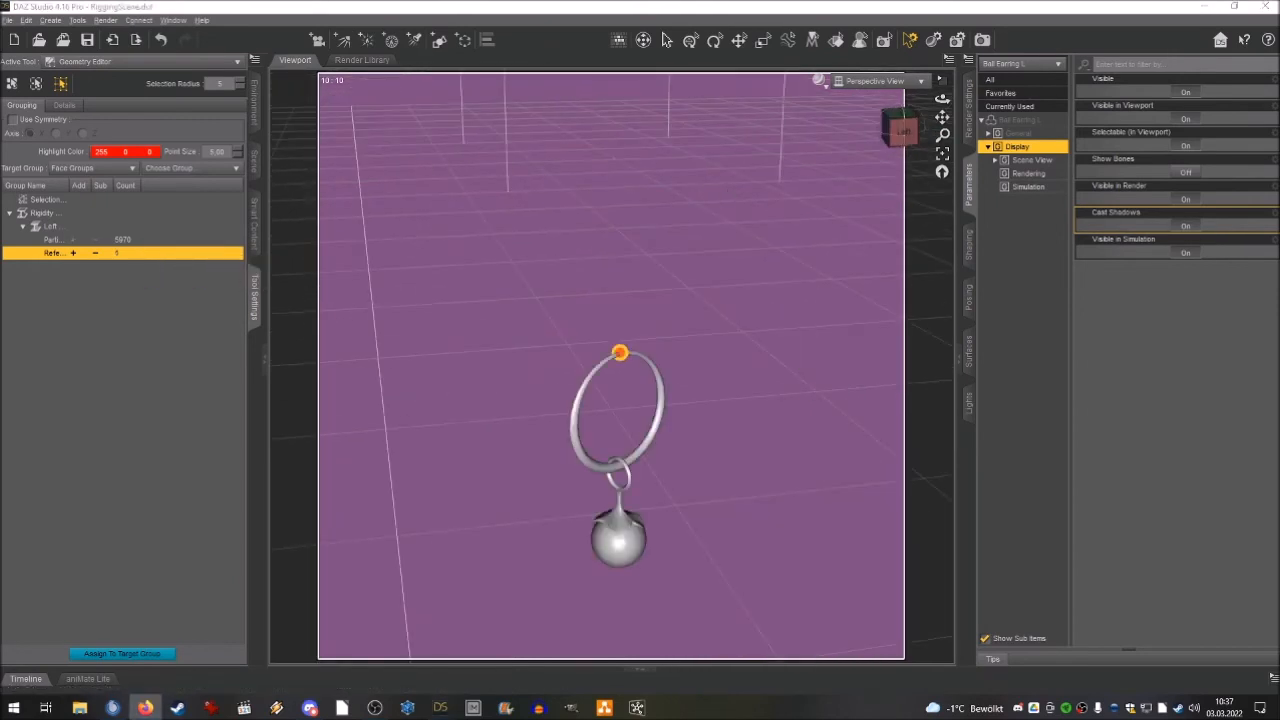
left_click_drag(901, 130, 933, 92)
- Check the reference vertex's position on the earring by briefly showing the Genesis 2 Female figure
left_click(254, 161)
left_click(9, 125)
left_click(9, 125)
scroll(620, 400, "up", 5)
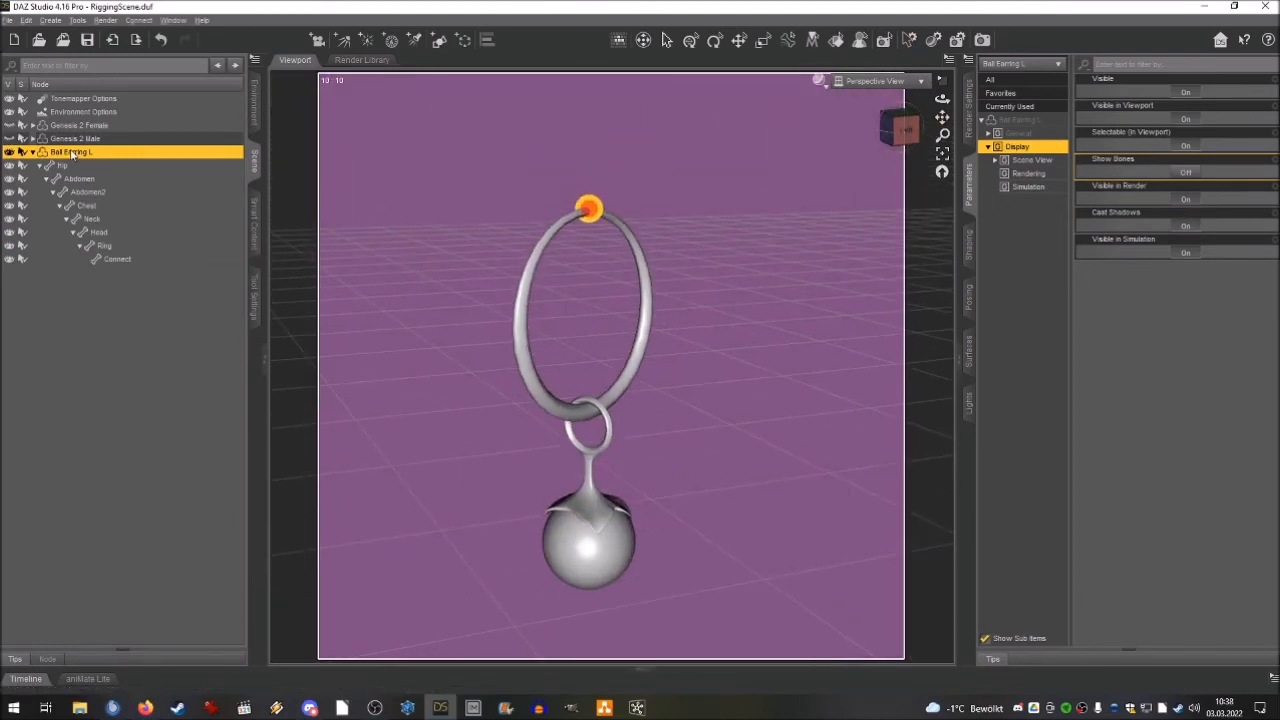
- Check the participant and reference vertices of the earring's Left rigidity group and clear the geometry selection
left_click(254, 297)
left_click(73, 241)
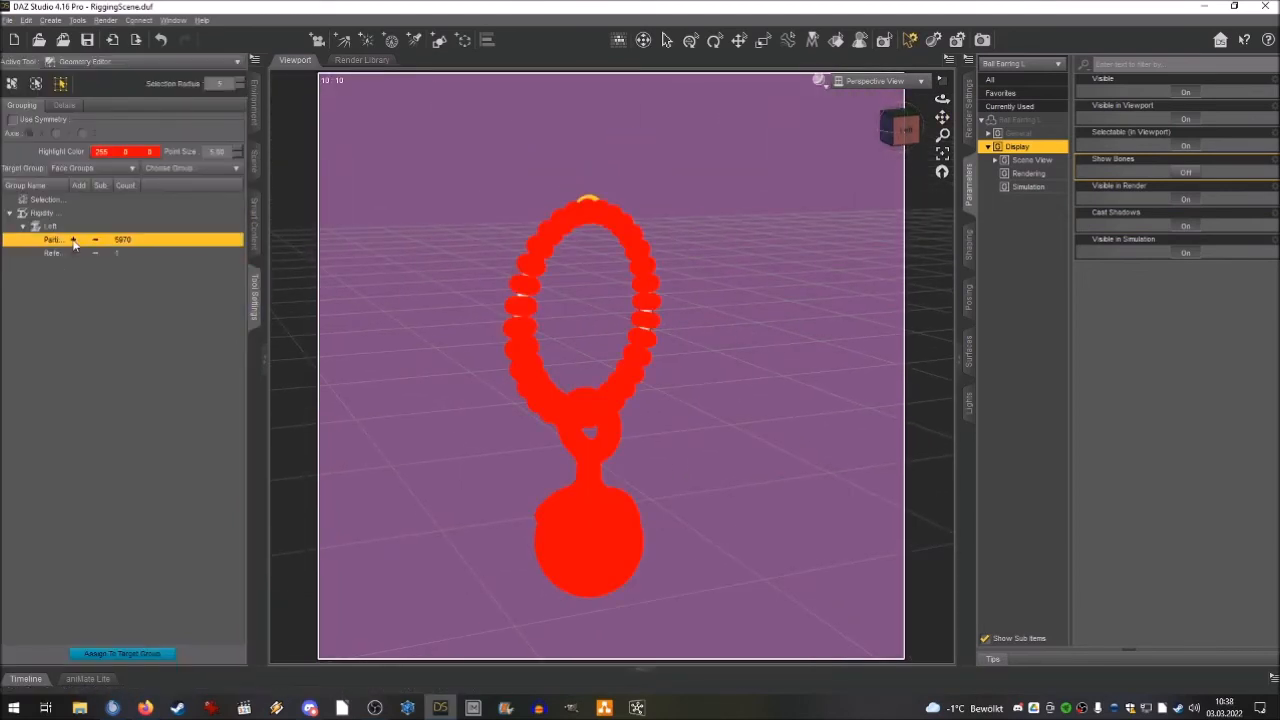
left_click(82, 282)
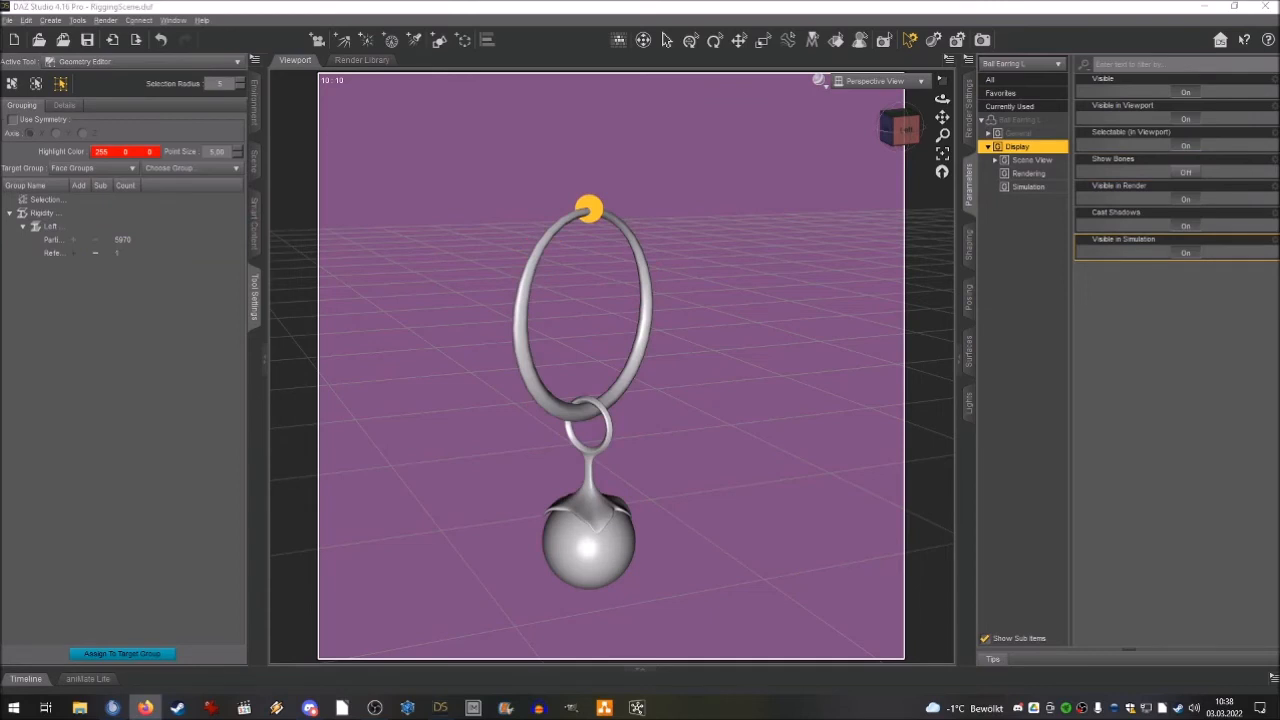
left_click(84, 252)
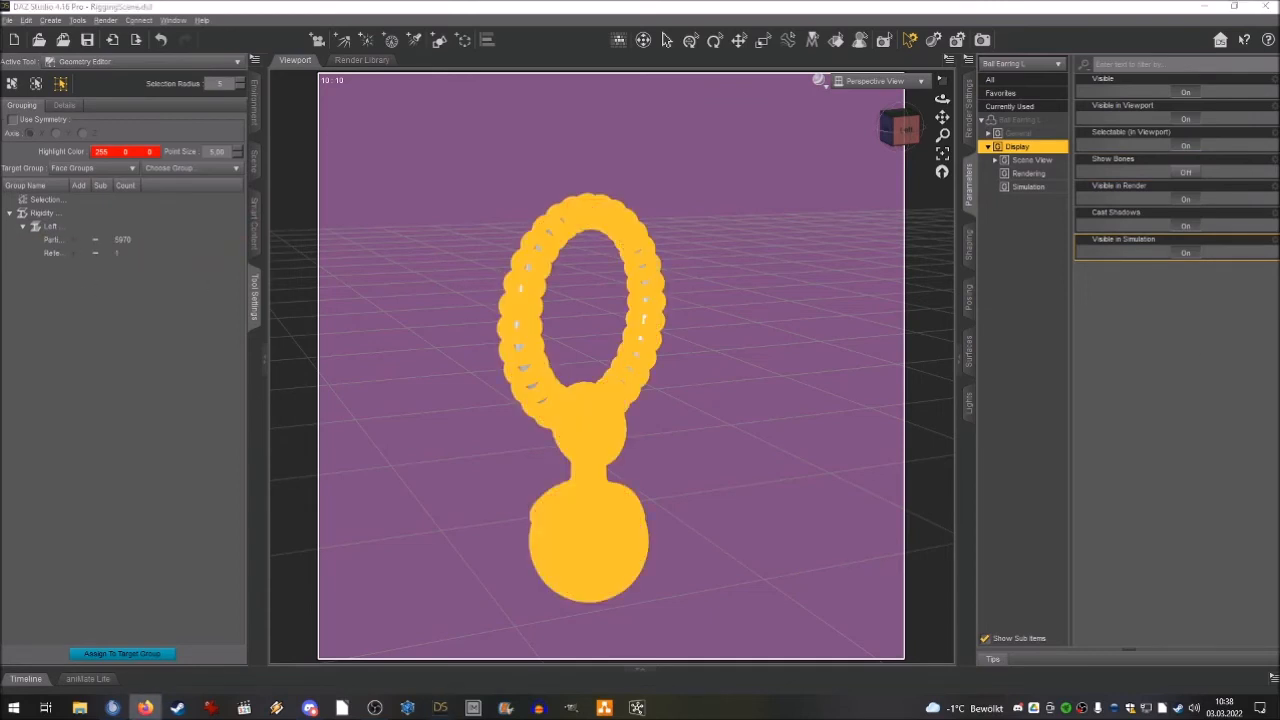
right_click(606, 151)
mouse_move(636, 187)
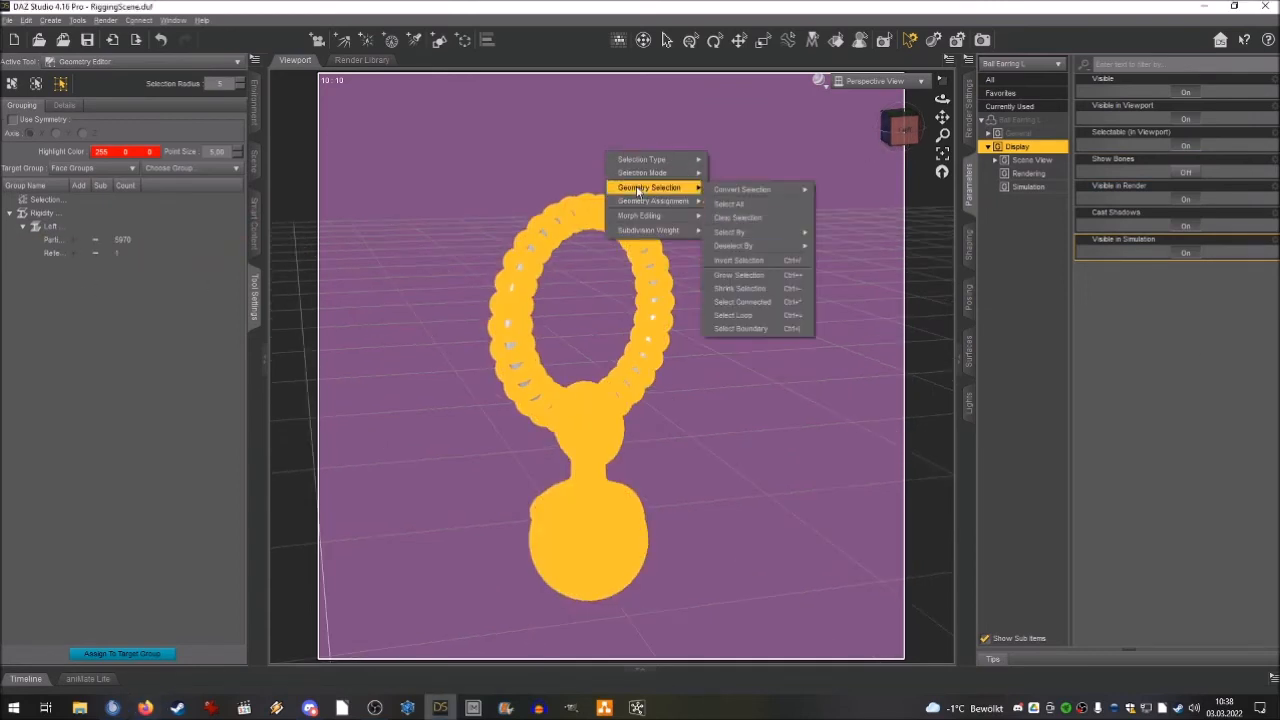
left_click(728, 218)
left_click(73, 240)
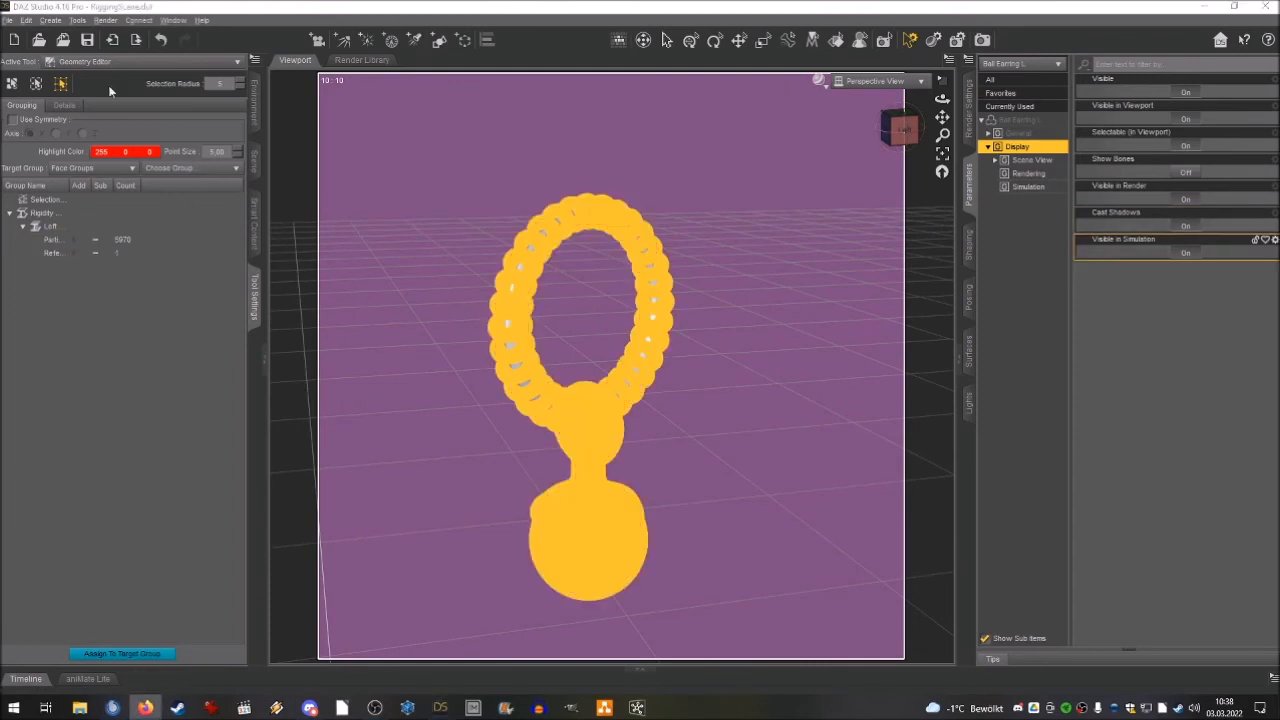
- Switch to the Node Weight Map Brush and look through its weight display and weight editing options for the earring
left_click(108, 63)
left_click(90, 257)
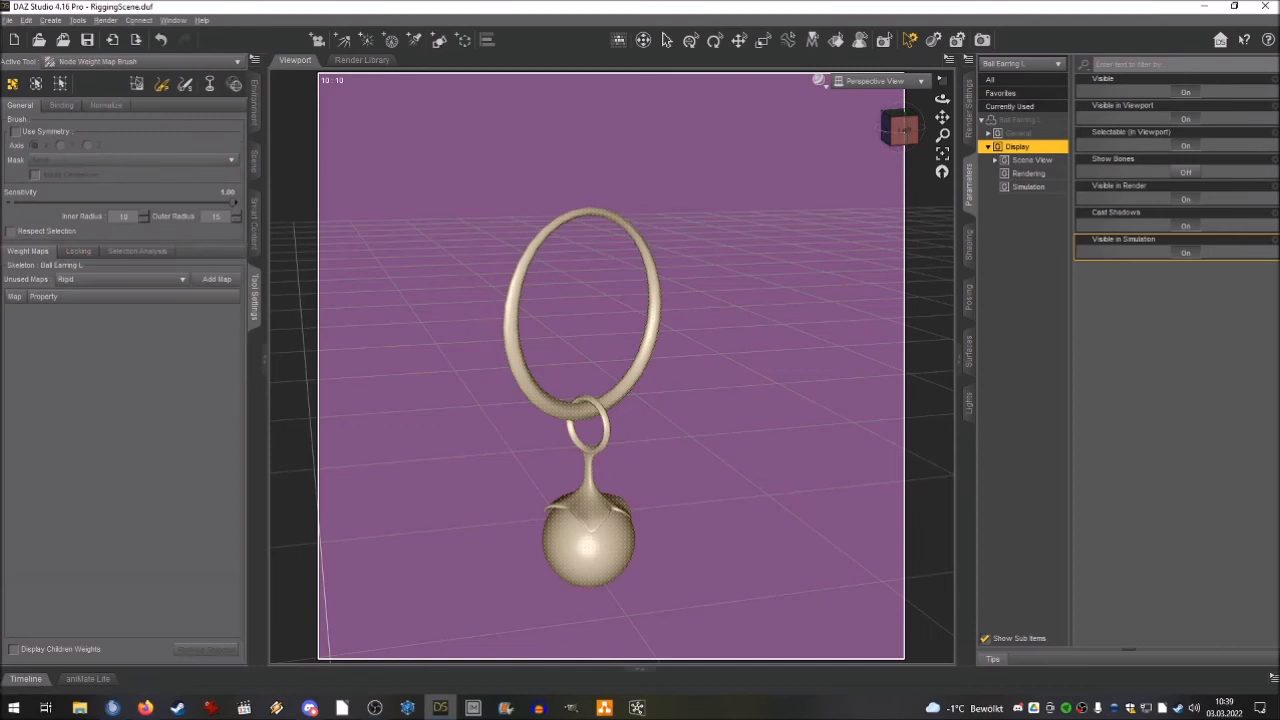
right_click(389, 259)
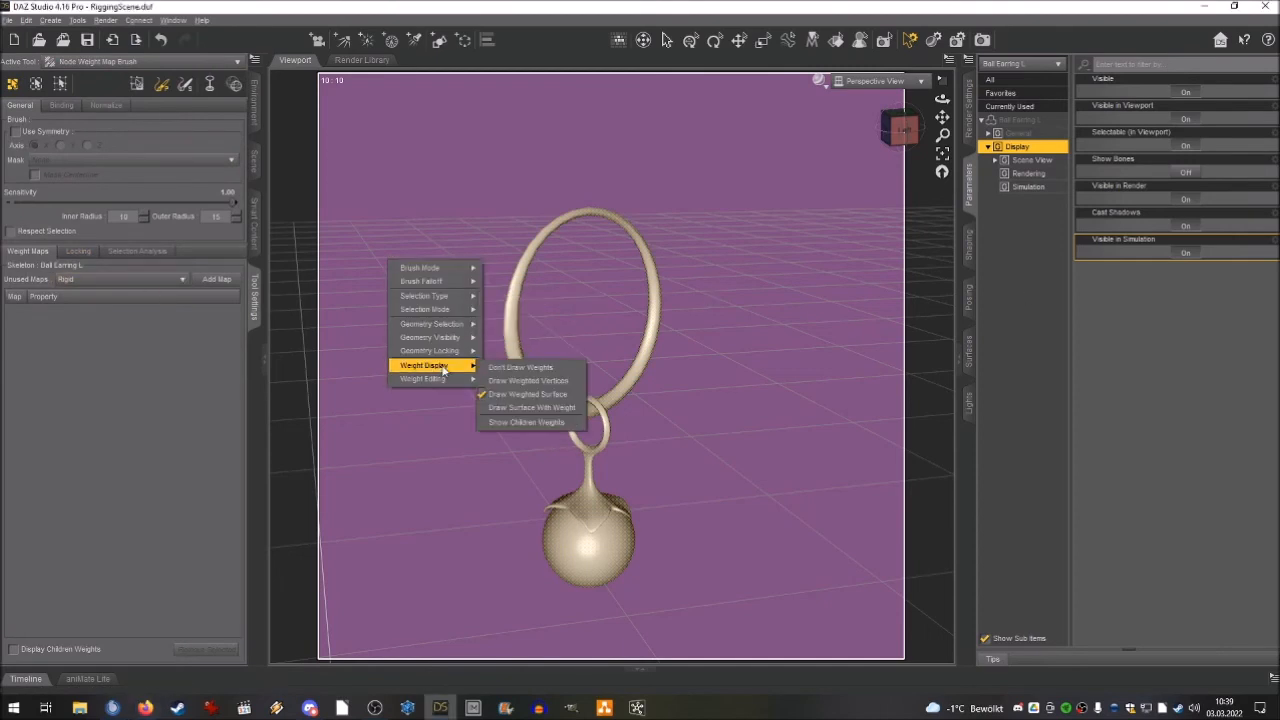
mouse_move(440, 375)
left_click(530, 477)
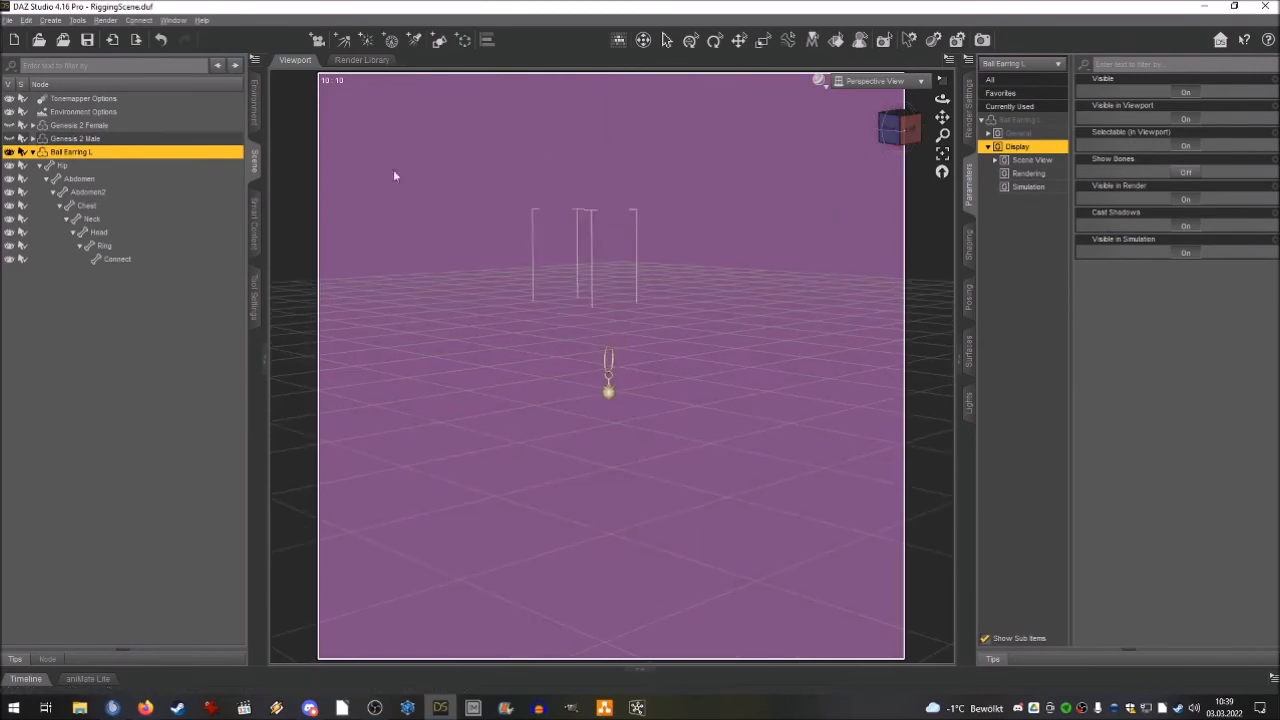
- Parent Ball Earring L to the Head bone of Genesis 2 Female and make the figure visible
left_click(33, 125)
left_click(39, 138)
left_click(47, 165)
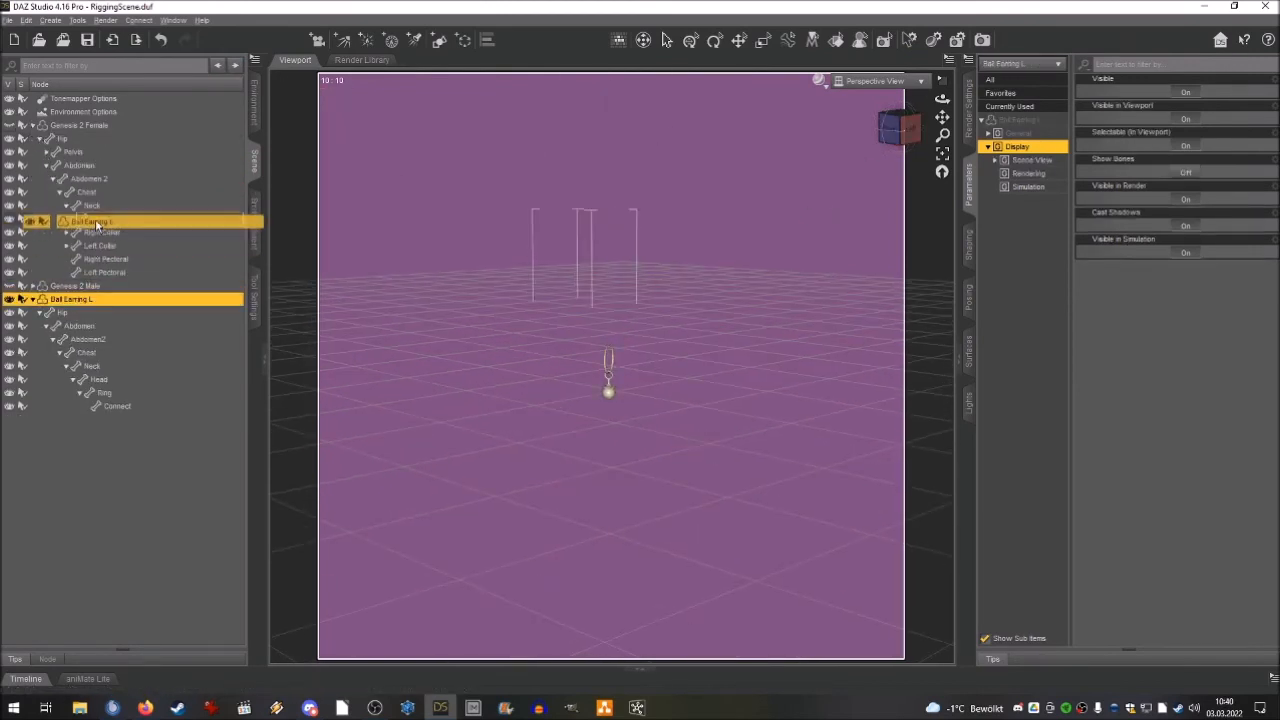
left_click(10, 126)
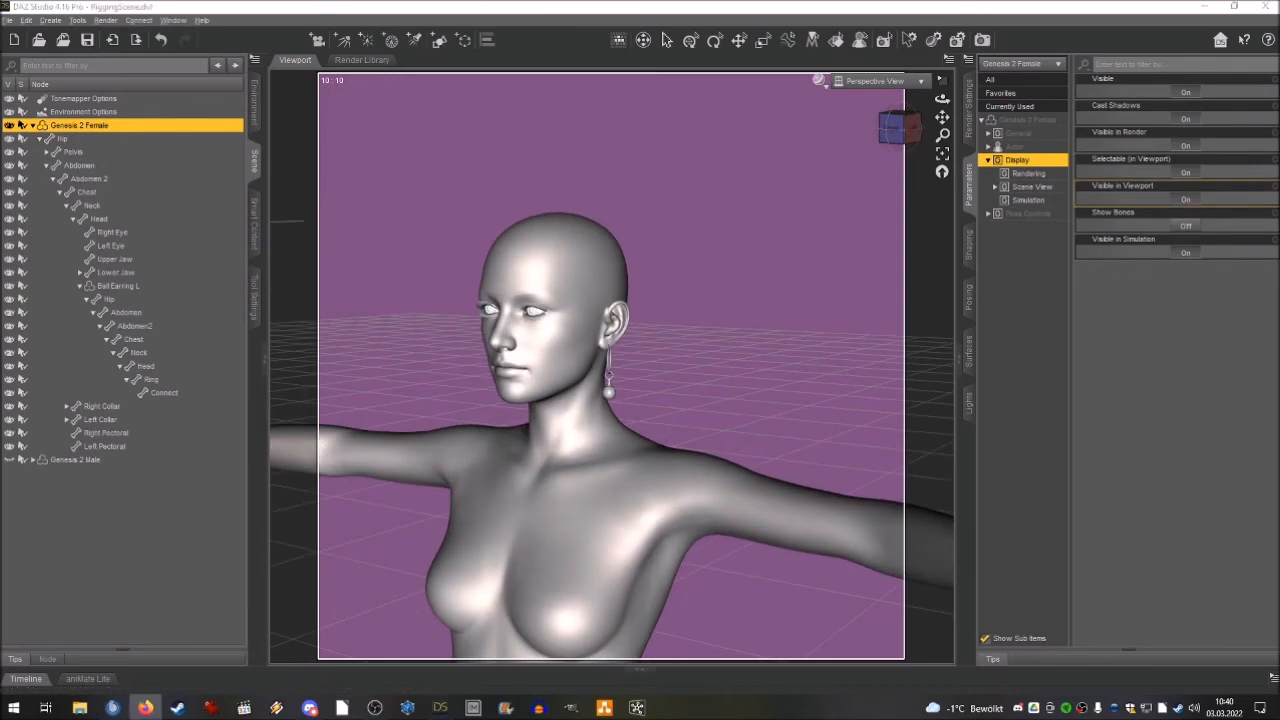
right_click(84, 126)
- Browse the full-body shape morphs of Genesis 2 Female and examine how the earring sits at the left ear
left_click_drag(900, 128, 849, 155)
left_click(968, 245)
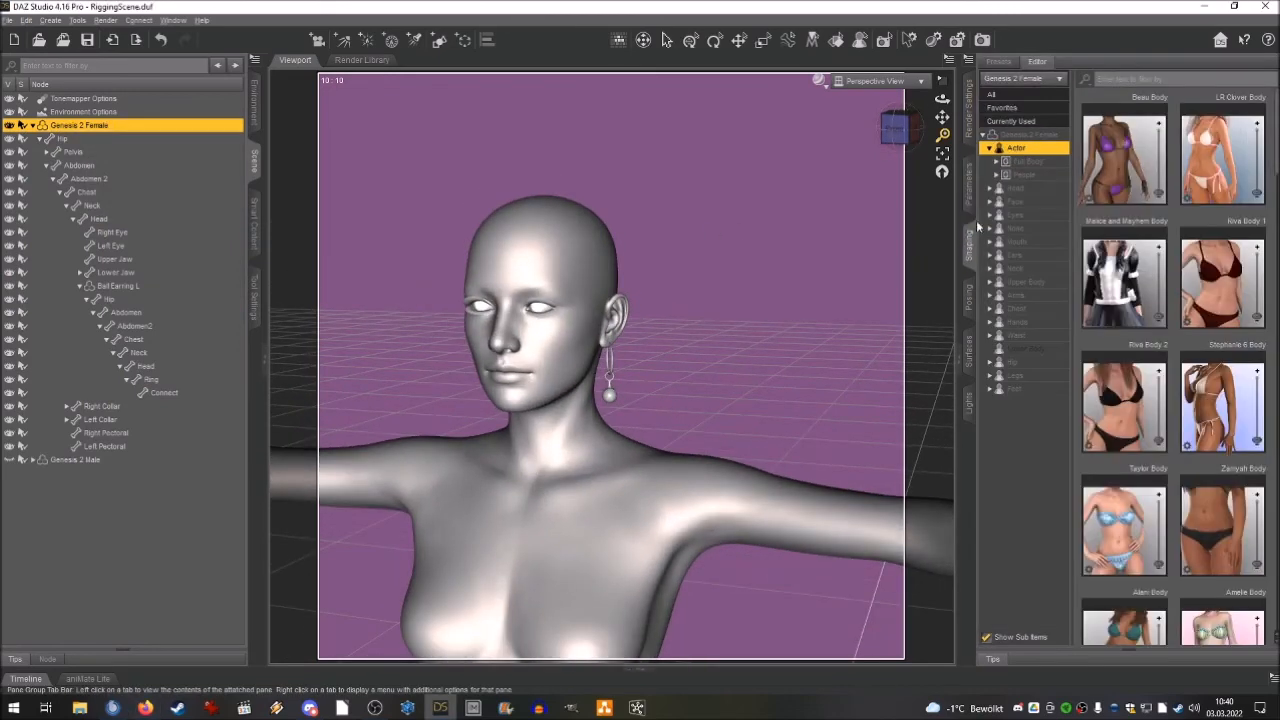
scroll(1220, 450, "down", 5)
mouse_move(1275, 491)
left_mouse_down()
mouse_move(1275, 592)
mouse_move(1257, 462)
mouse_move(1257, 505)
left_mouse_up()
mouse_move(893, 142)
left_mouse_down()
mouse_move(909, 151)
mouse_move(872, 143)
left_mouse_up()
left_click_drag(942, 117, 910, 130)
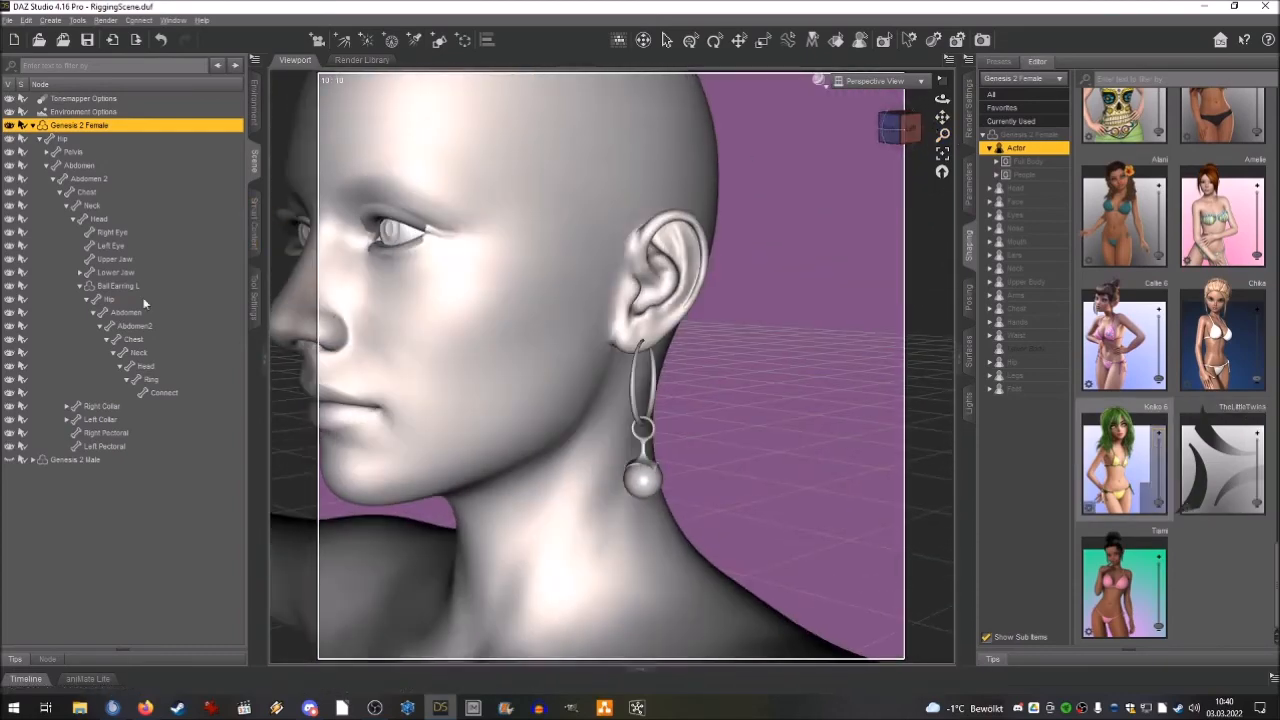
left_click(120, 286)
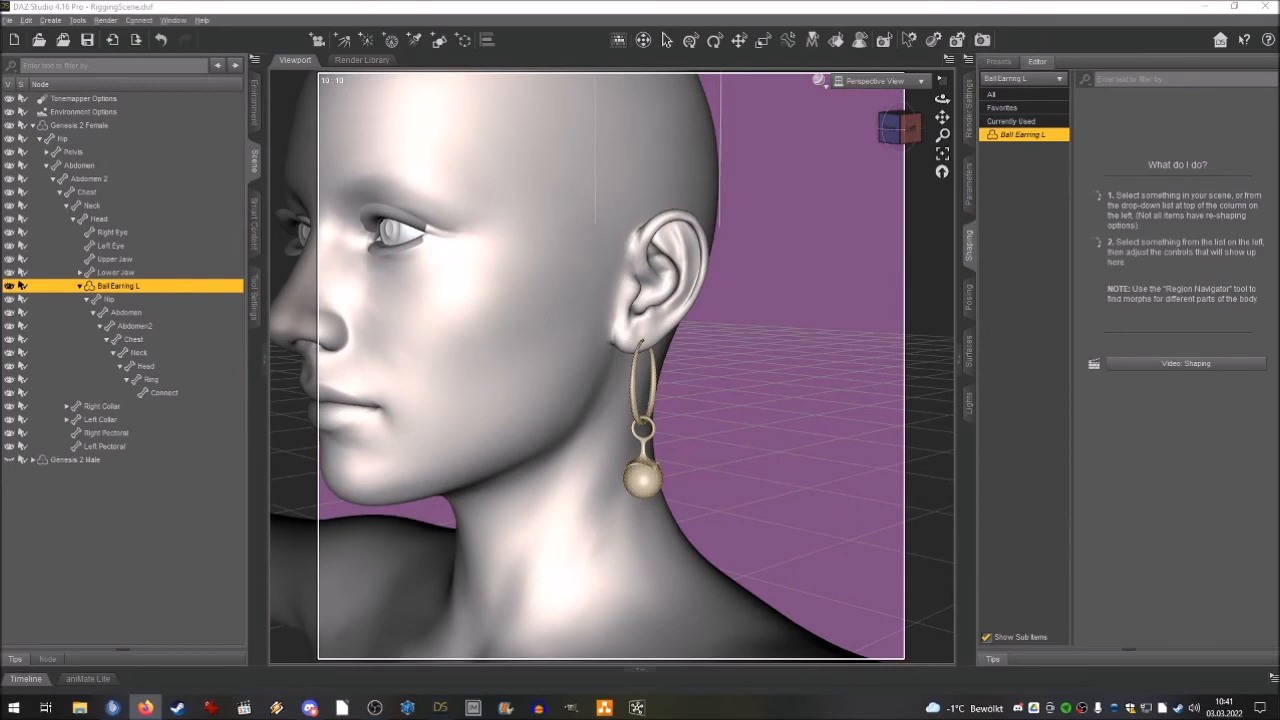
left_click(444, 343)
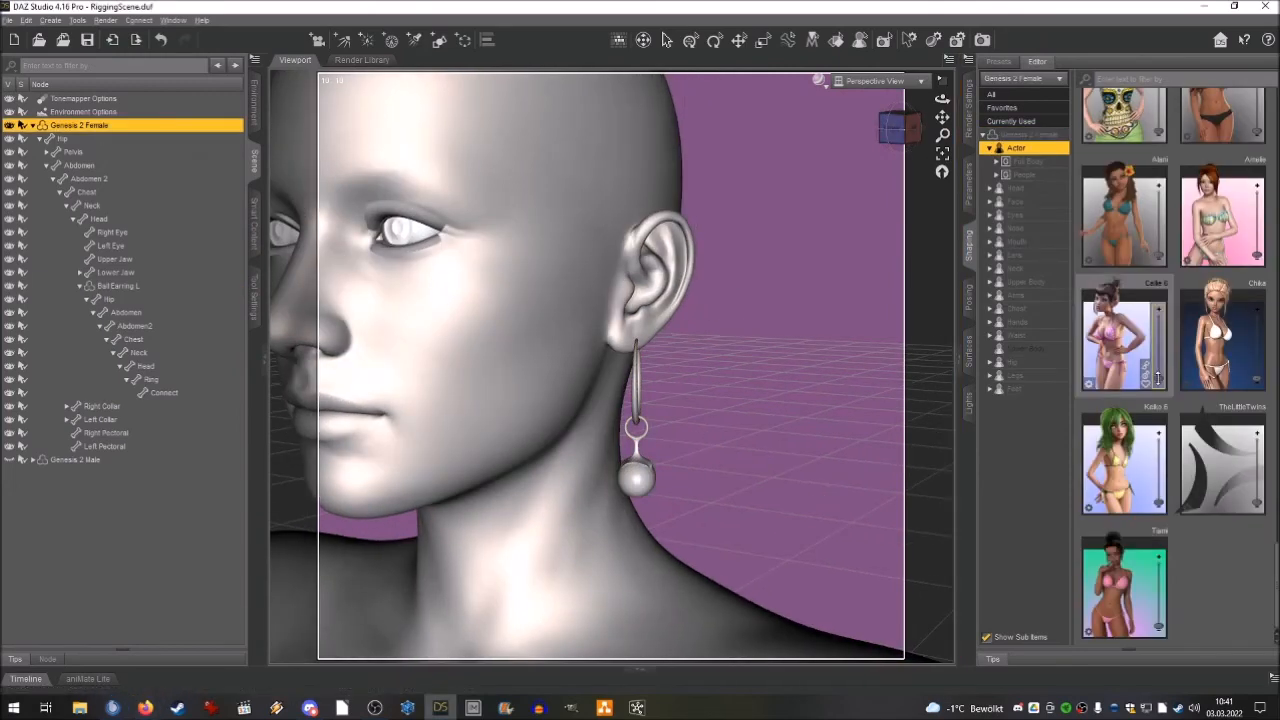
left_click_drag(895, 130, 942, 150)
- Test the earring's Connect bone by bending it about 48 degrees and returning the bend to zero
left_click(164, 393)
left_click(897, 130)
left_click(969, 187)
left_click(969, 297)
left_click(1033, 175)
left_click_drag(1173, 106, 1183, 118)
left_click_drag(898, 130, 911, 135)
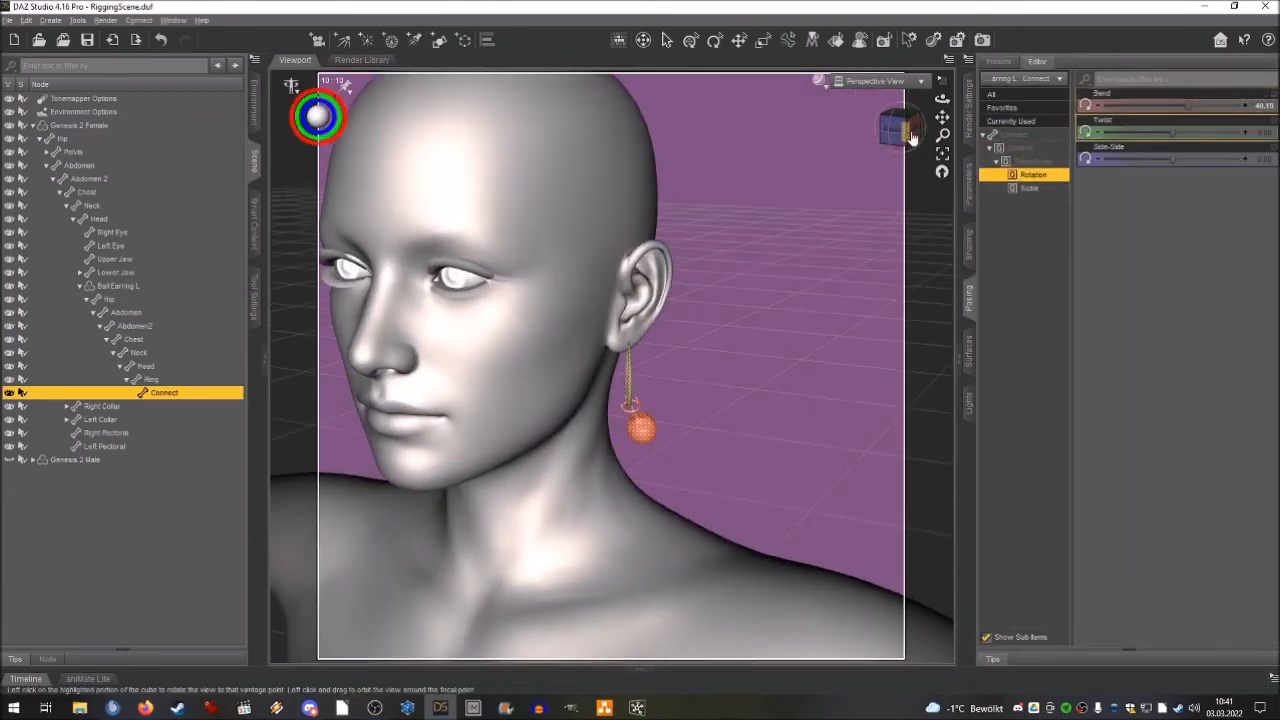
left_click_drag(1181, 106, 1173, 107)
- Lock the Connect bone's Twist rotation and test its Side-Side rotation
left_click(256, 300)
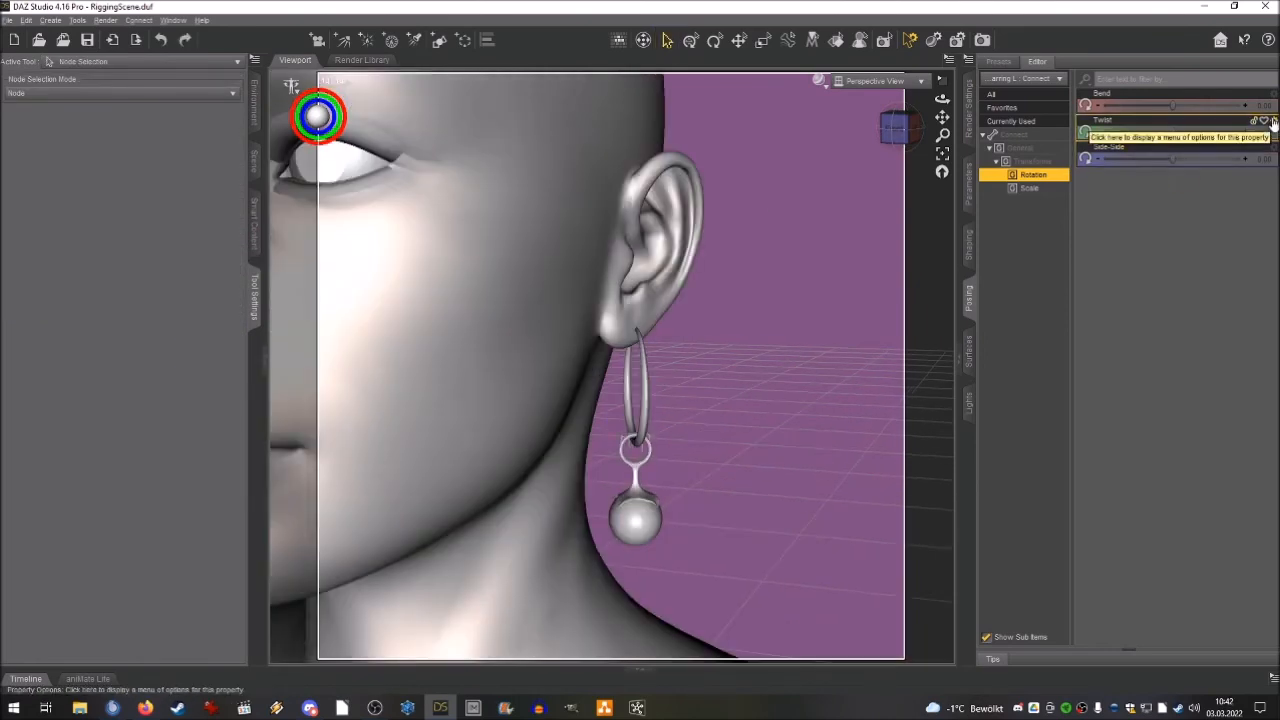
mouse_move(1173, 159)
left_mouse_down()
mouse_move(1186, 162)
mouse_move(1155, 173)
mouse_move(1173, 168)
left_mouse_up()
left_click_drag(900, 129, 888, 132)
scroll(794, 186, "down", 3)
scroll(888, 132, "up", 8)
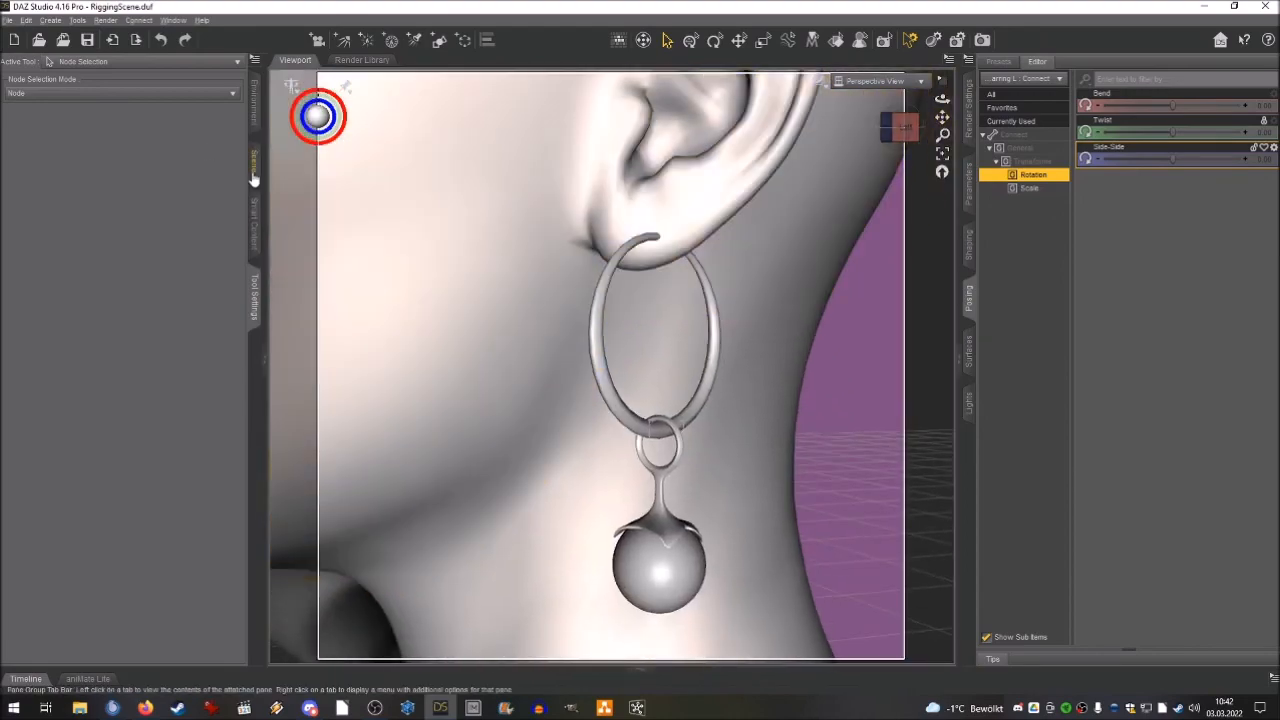
- Color the earring's ring and connector surfaces yellow with Metallic lighting and the Ball surface blue with Glossy (Metallic) lighting
left_click(254, 160)
left_click(117, 286)
left_click(968, 350)
left_click(1175, 146)
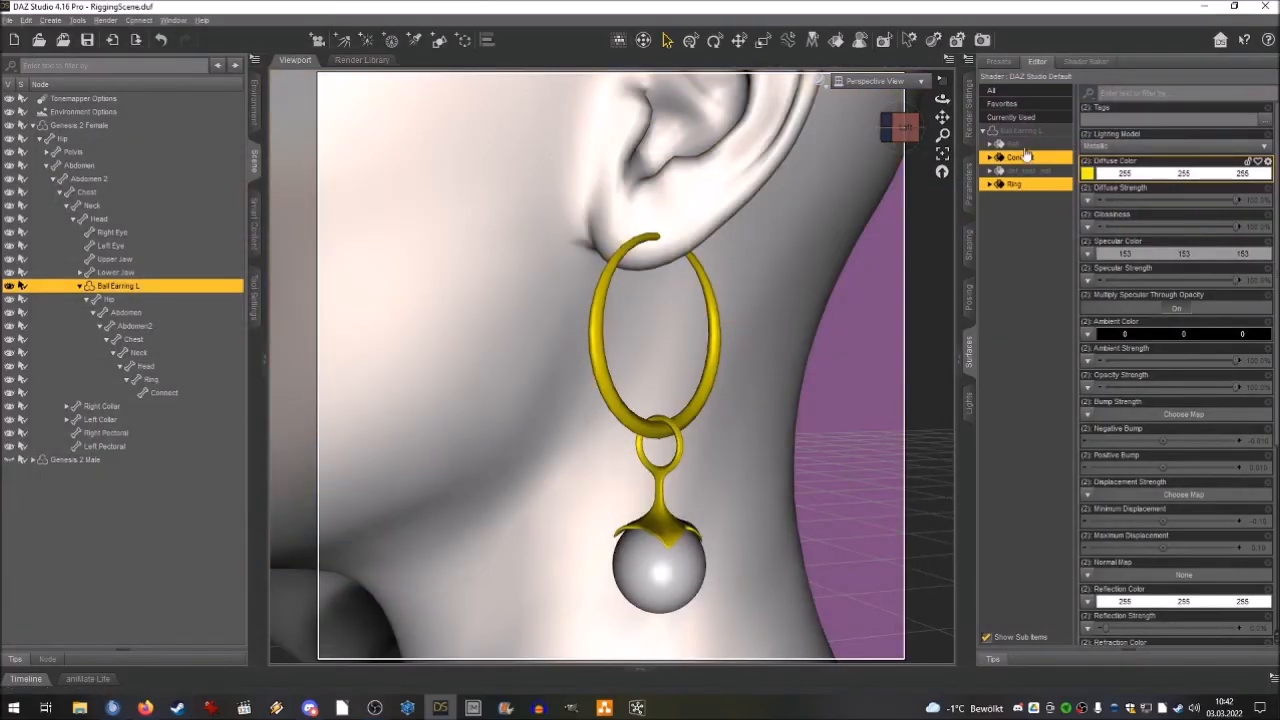
left_click(1020, 146)
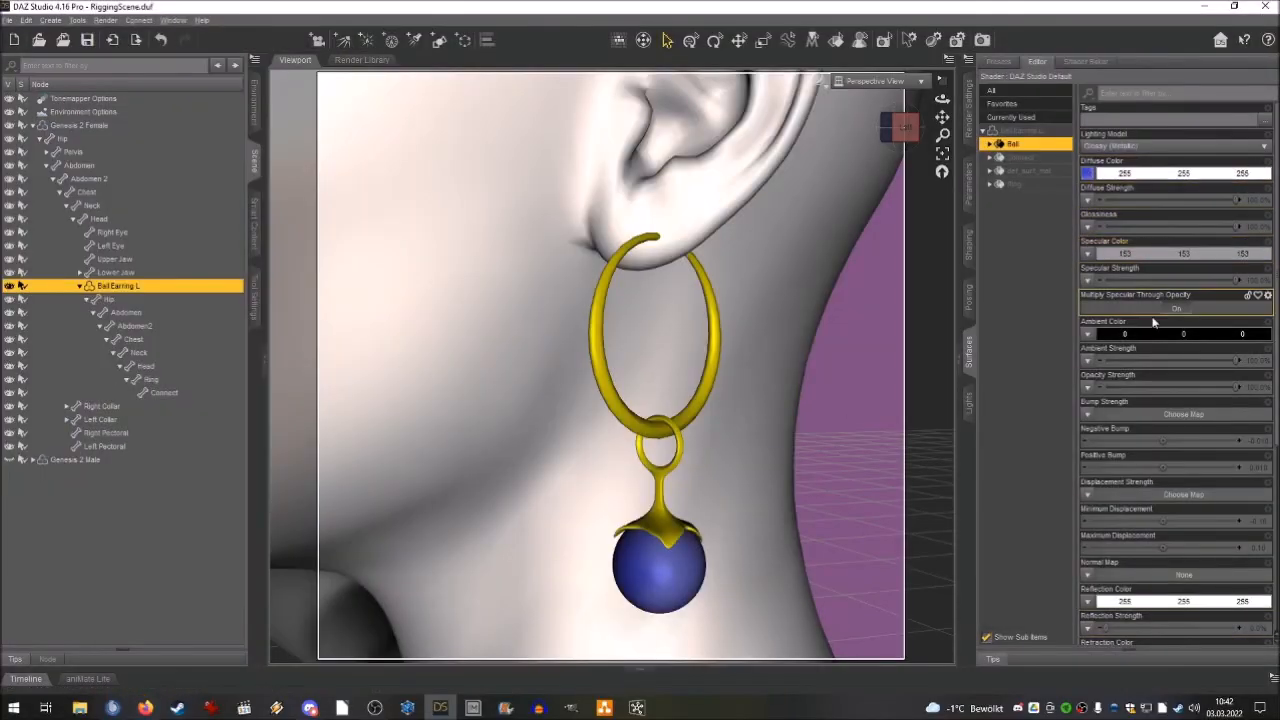
- Inspect the colored earring on Genesis 2 Female from behind the head
left_click_drag(942, 99, 985, 99)
left_click_drag(942, 134, 942, 90)
left_click(826, 172)
left_click_drag(942, 99, 1000, 99)
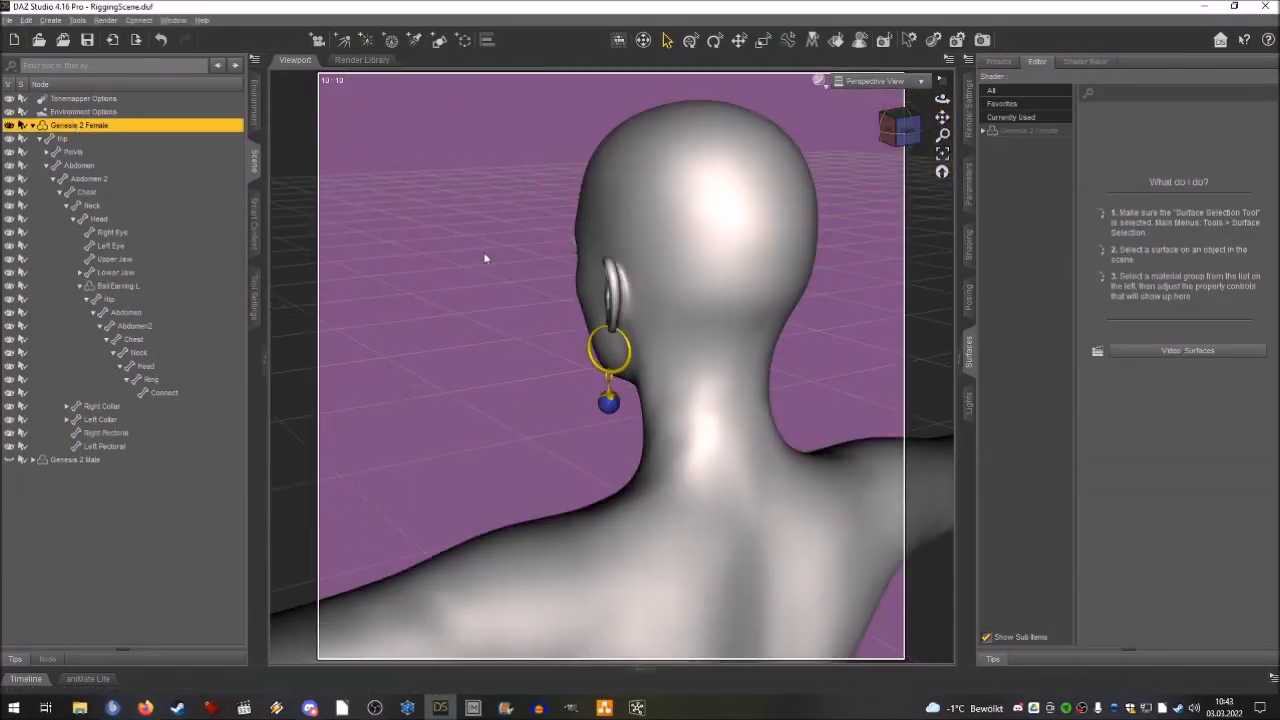